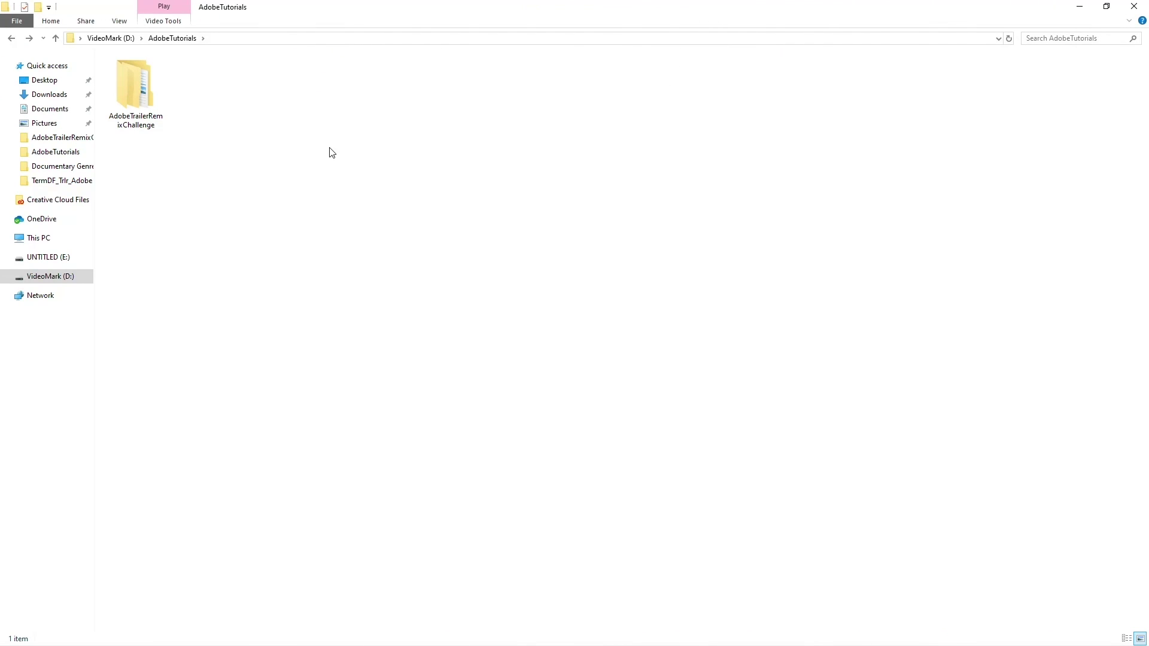
Browse AdobeTrailerRemixChallenge to the Motion Graphics Templates (MoGRT) folder inside MOGRT + Stock Audio & Video and examine its template files.
{"action": "double_click", "coordinate": [136, 105]}
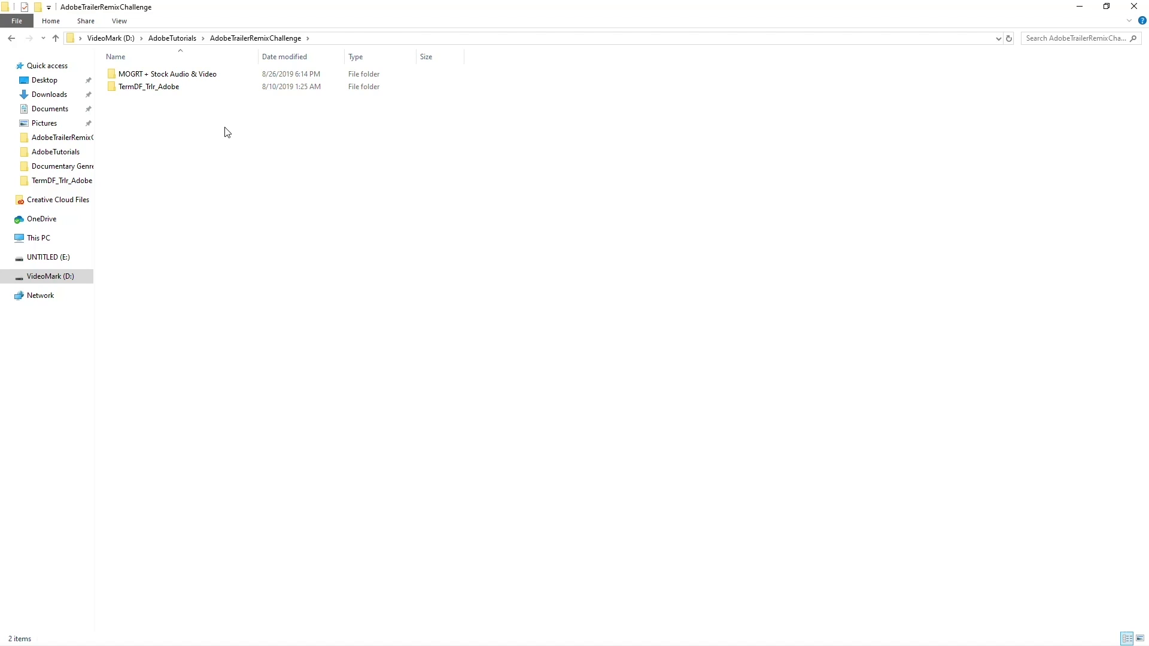
{"action": "double_click", "coordinate": [188, 74]}
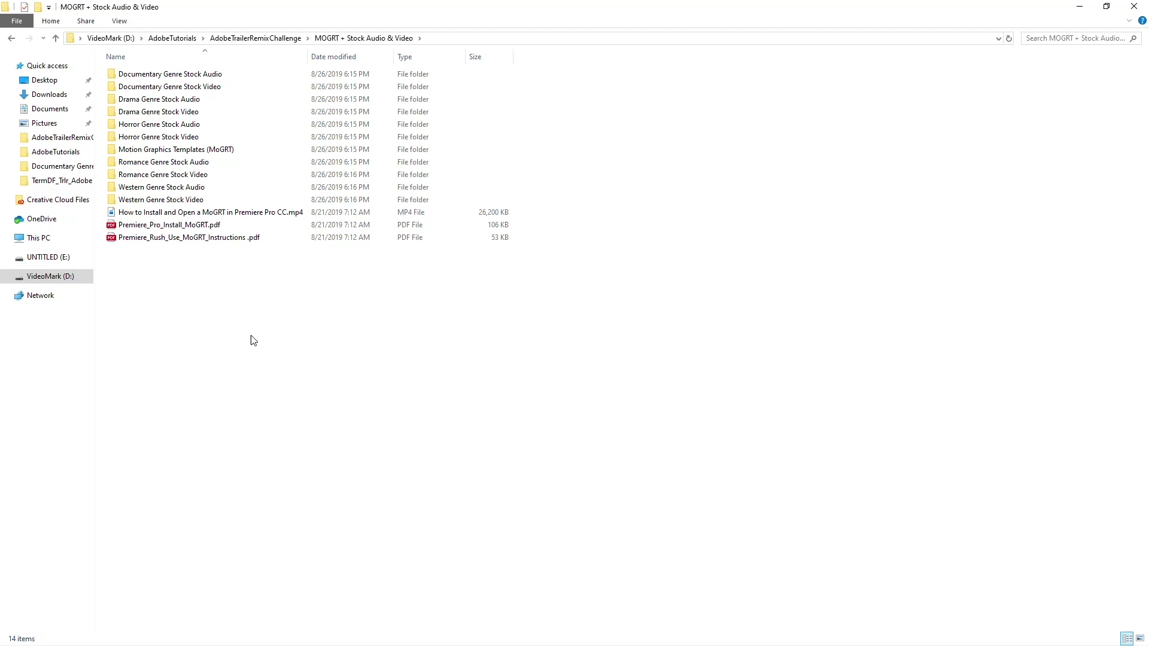
{"action": "double_click", "coordinate": [224, 151]}
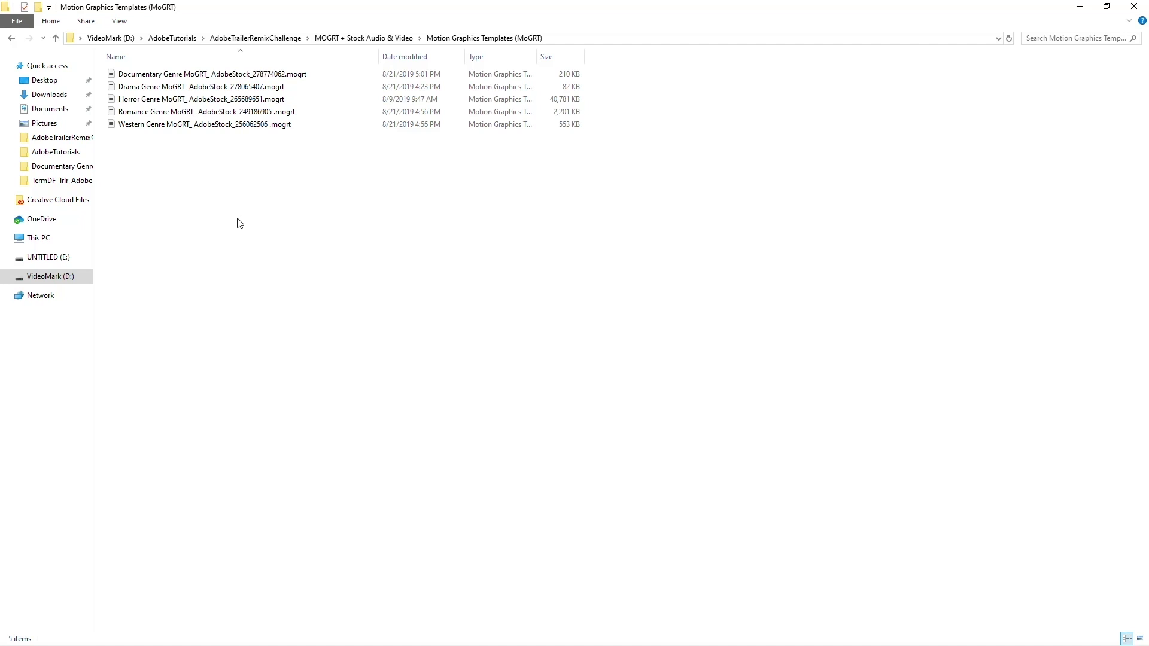
Go back to AdobeTrailerRemixChallenge and examine the contents of TermDF_Trlr_Adobe and its footage folder.
{"action": "key", "text": "alt+Left"}
{"action": "key", "text": "alt+Left"}
{"action": "double_click", "coordinate": [185, 90]}
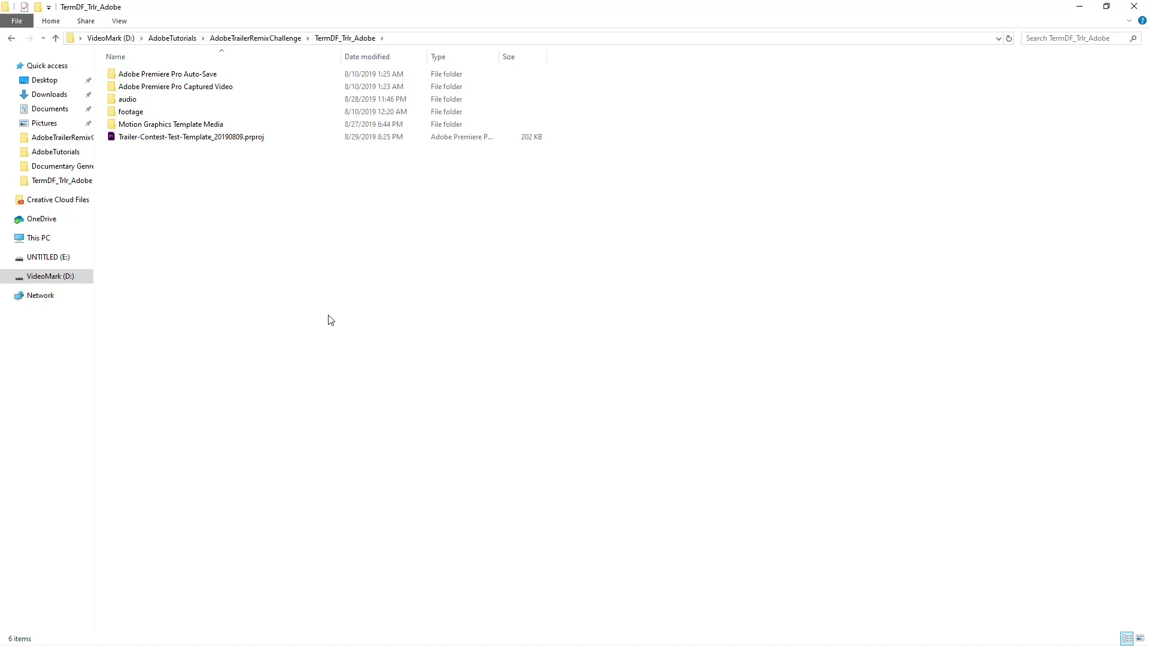
{"action": "left_click", "coordinate": [144, 113]}
{"action": "double_click", "coordinate": [145, 113]}
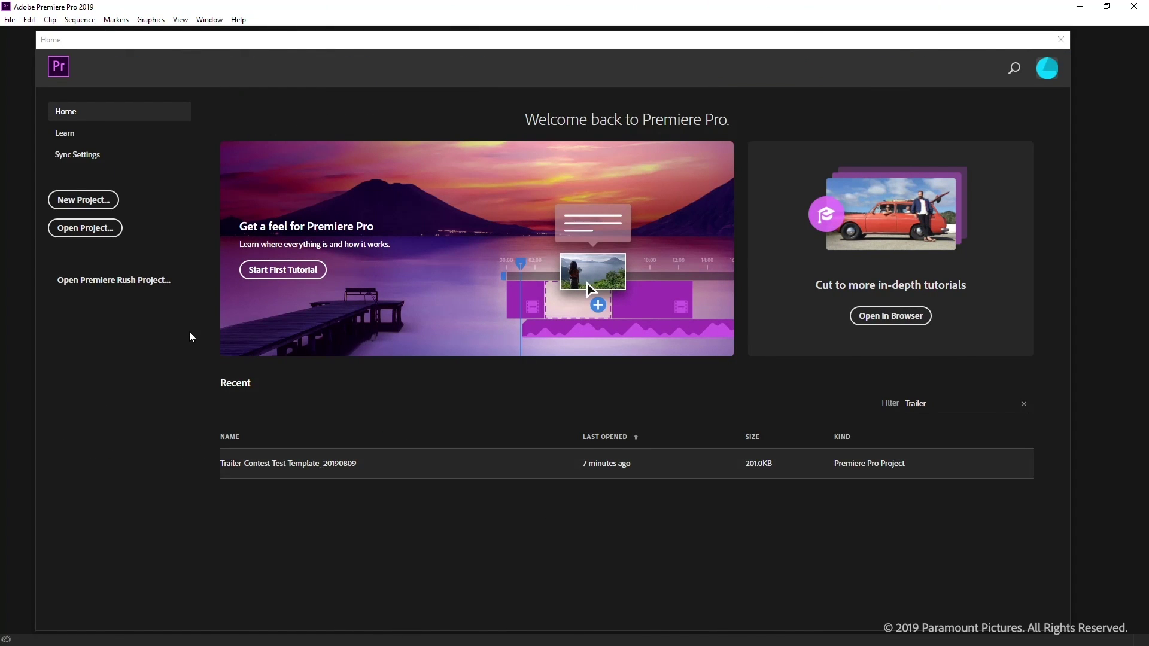
In Premiere Pro, create a new project named TrailerRemixChallenge, stored in the TermDF_Trlr_Adobe folder.
{"action": "left_click", "coordinate": [91, 200]}
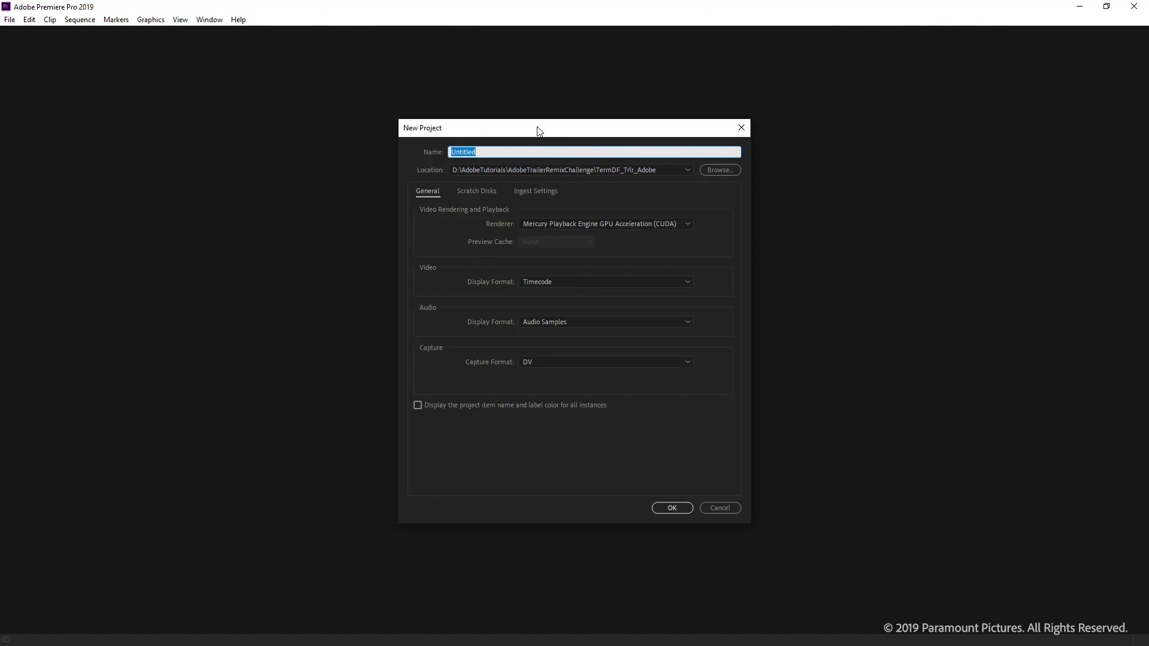
{"action": "left_click", "coordinate": [719, 170]}
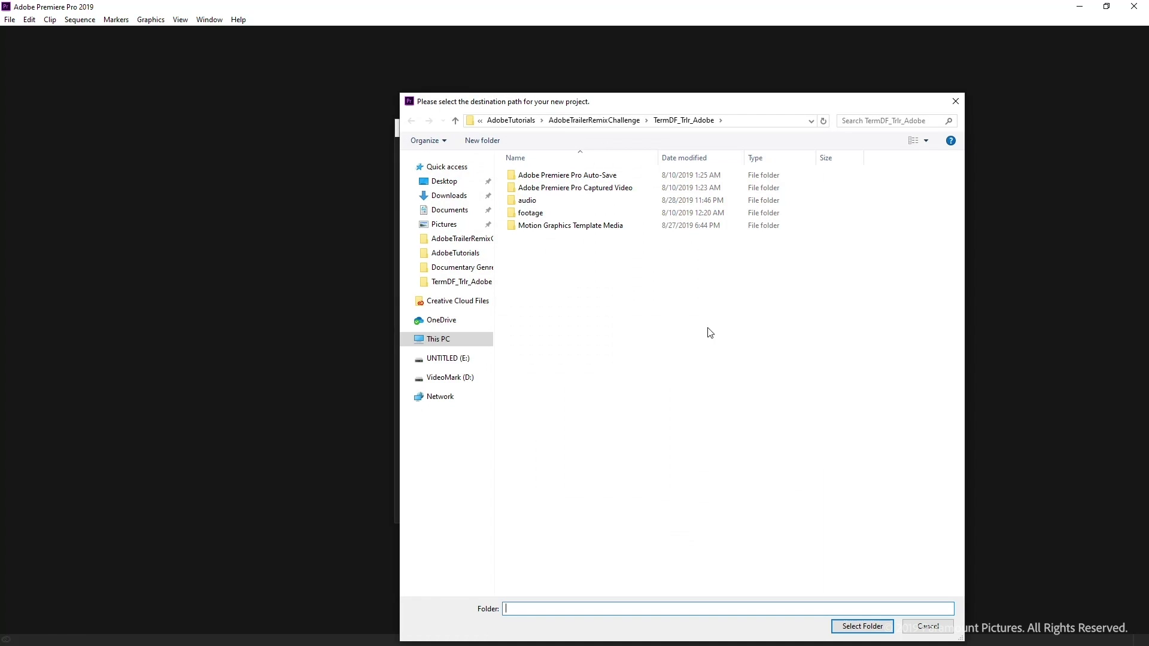
{"action": "left_click", "coordinate": [856, 626]}
{"action": "left_click", "coordinate": [492, 152]}
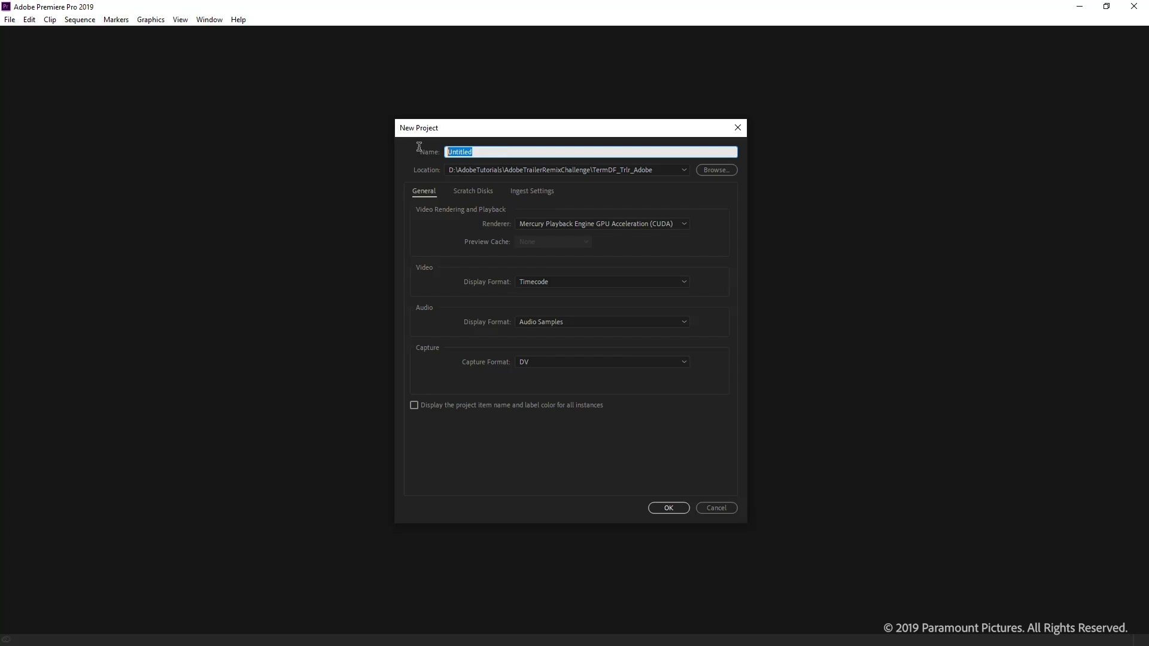
{"action": "type", "text": "TrailerRemixChallenge"}
{"action": "left_click", "coordinate": [668, 508]}
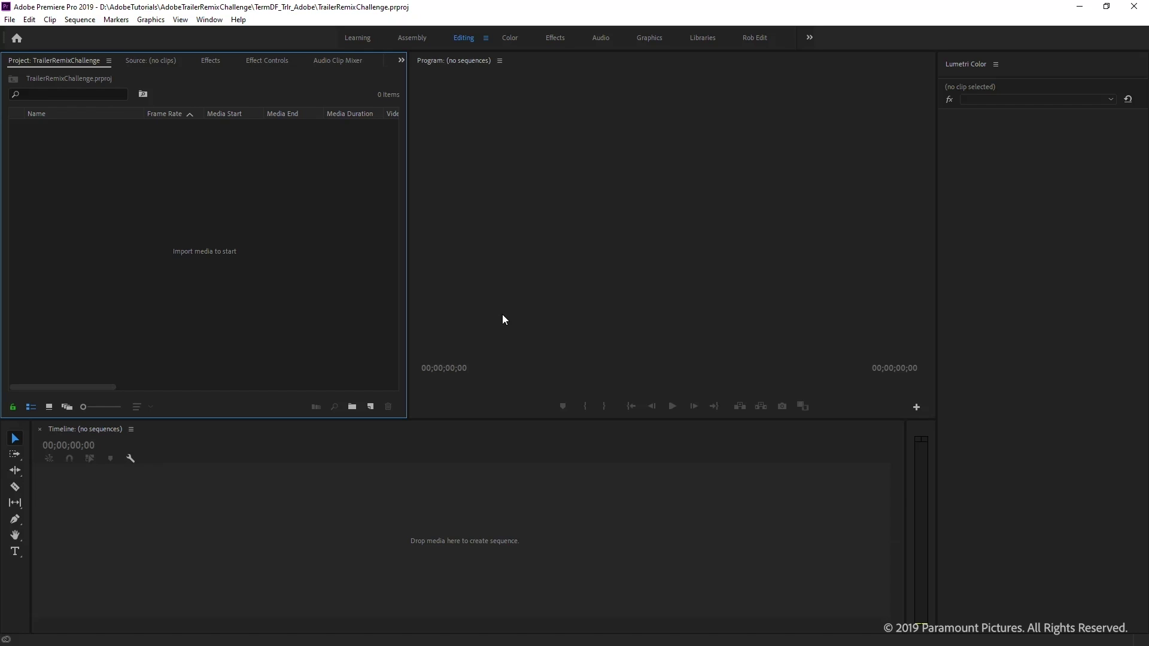
Create a new sequence from the AVCHD 1080p30 preset with the default name Sequence 01.
{"action": "left_click", "coordinate": [370, 407]}
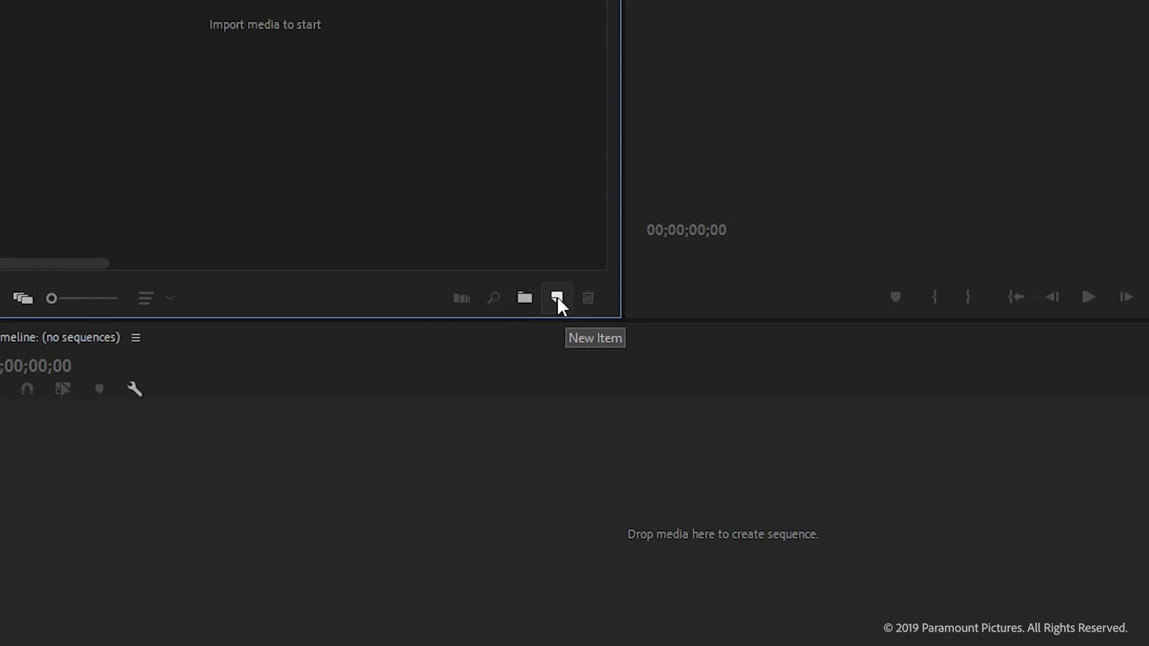
{"action": "left_click", "coordinate": [592, 325]}
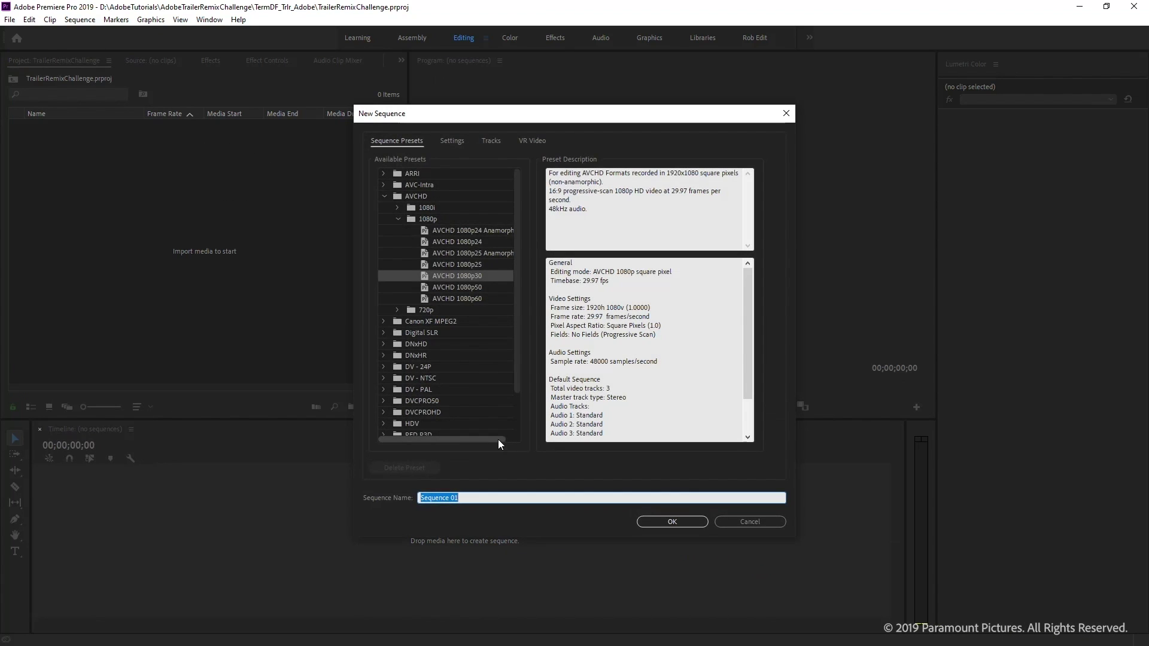
{"action": "left_click_drag", "start_coordinate": [583, 117], "coordinate": [560, 118]}
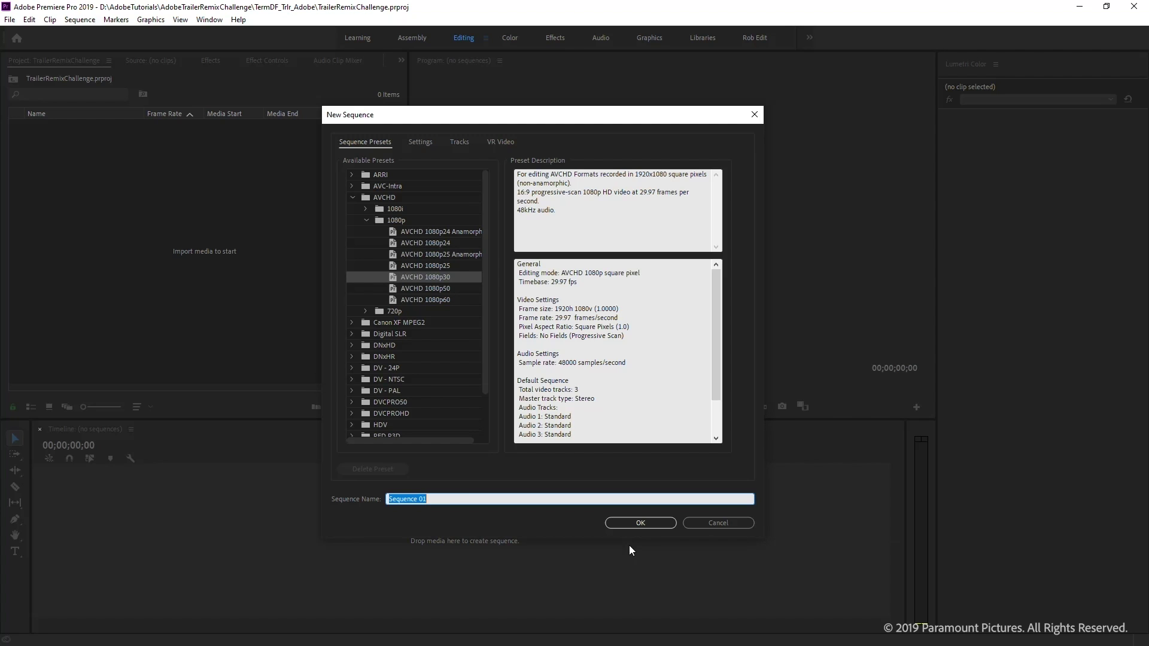
{"action": "left_click", "coordinate": [622, 522]}
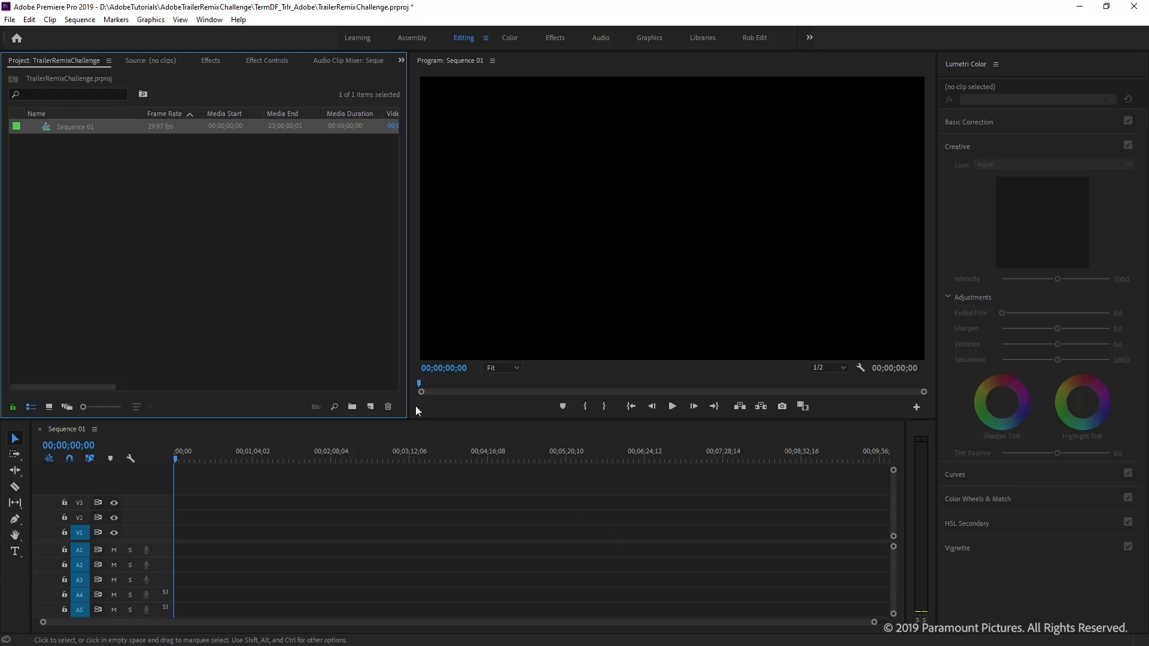
Import all four clips from the Documentary Genre Stock Video folder into the project.
{"action": "double_click", "coordinate": [192, 240]}
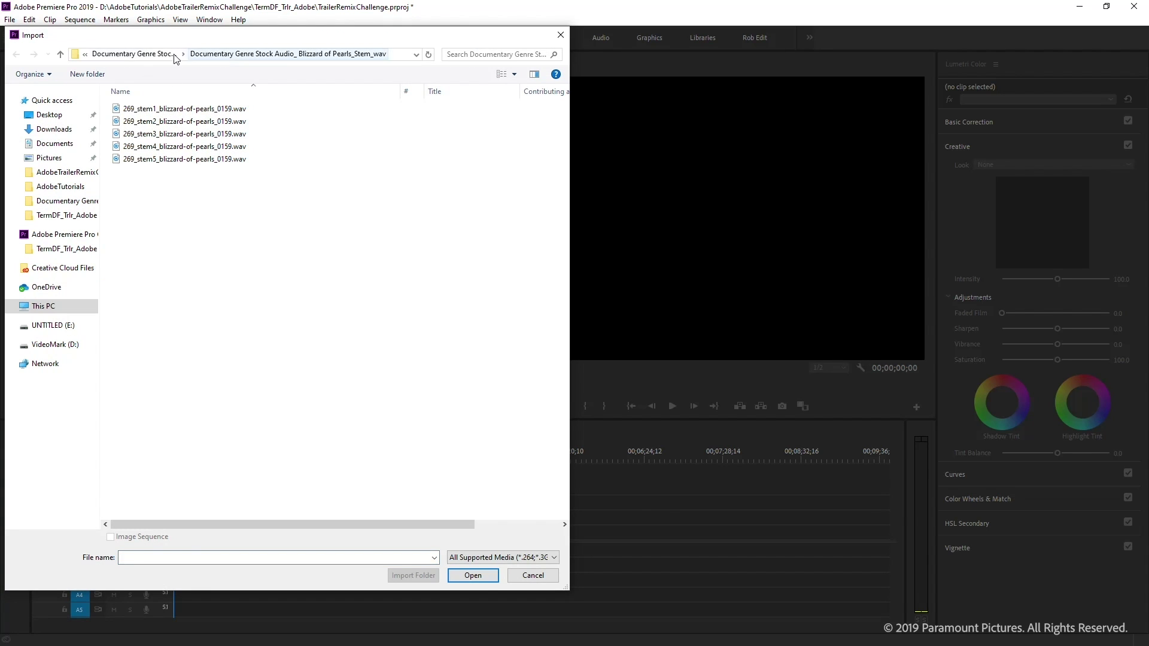
{"action": "left_click", "coordinate": [154, 53]}
{"action": "left_click", "coordinate": [154, 54]}
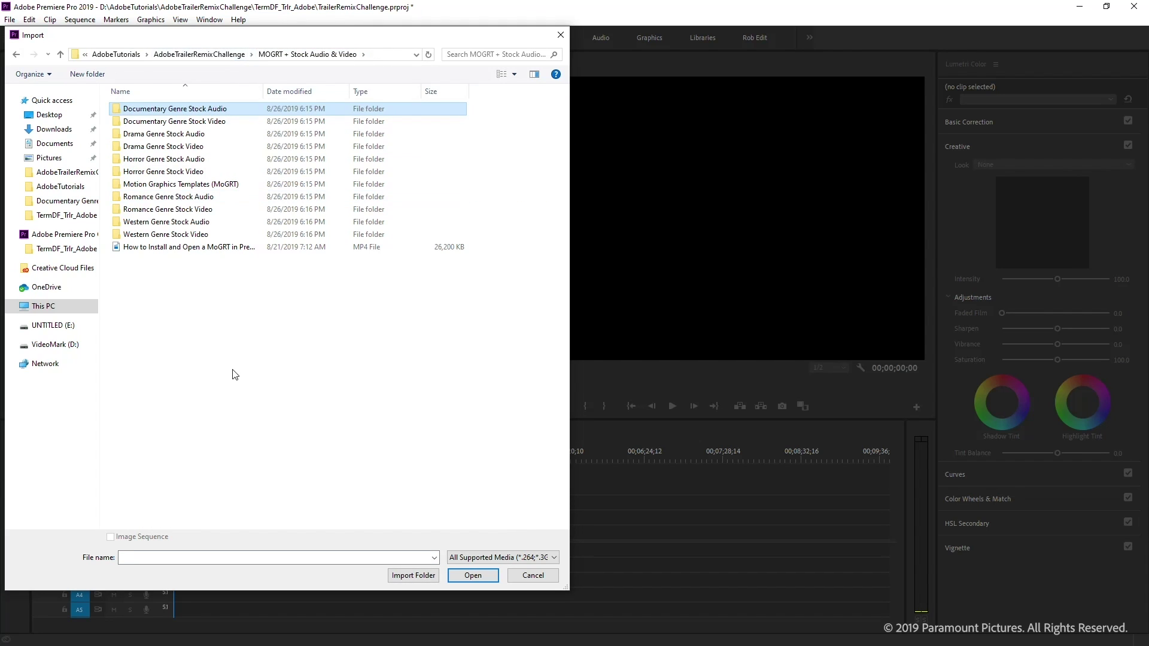
{"action": "double_click", "coordinate": [186, 122]}
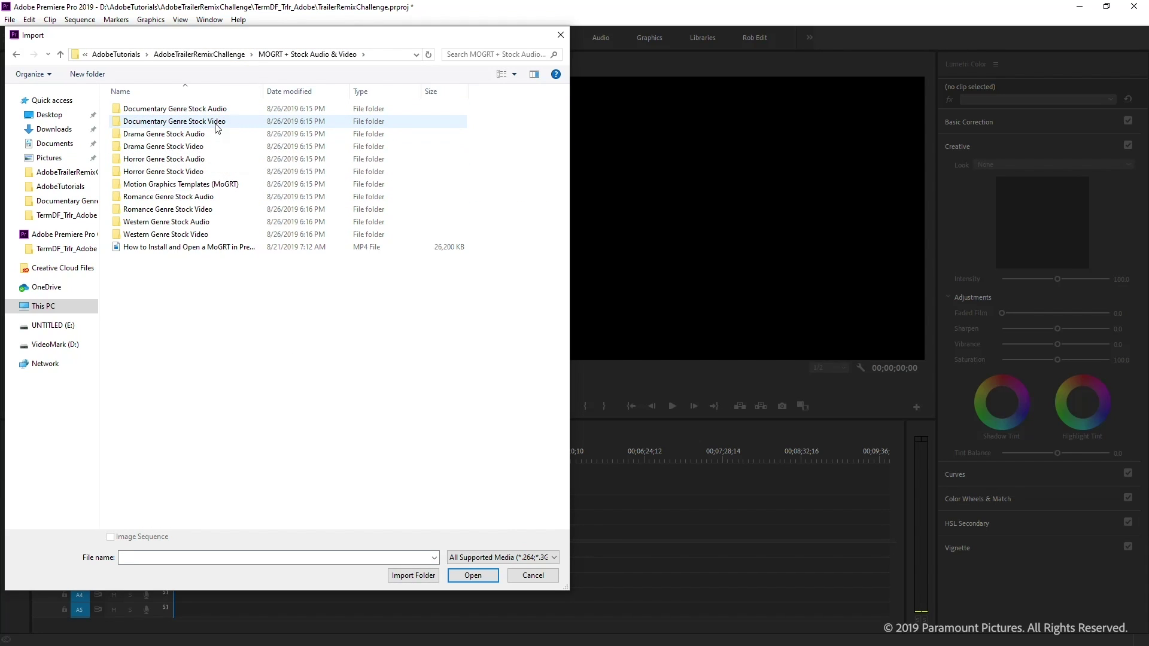
{"action": "left_click_drag", "start_coordinate": [151, 265], "coordinate": [305, 122]}
{"action": "left_click", "coordinate": [284, 187]}
{"action": "left_click_drag", "start_coordinate": [153, 243], "coordinate": [368, 105]}
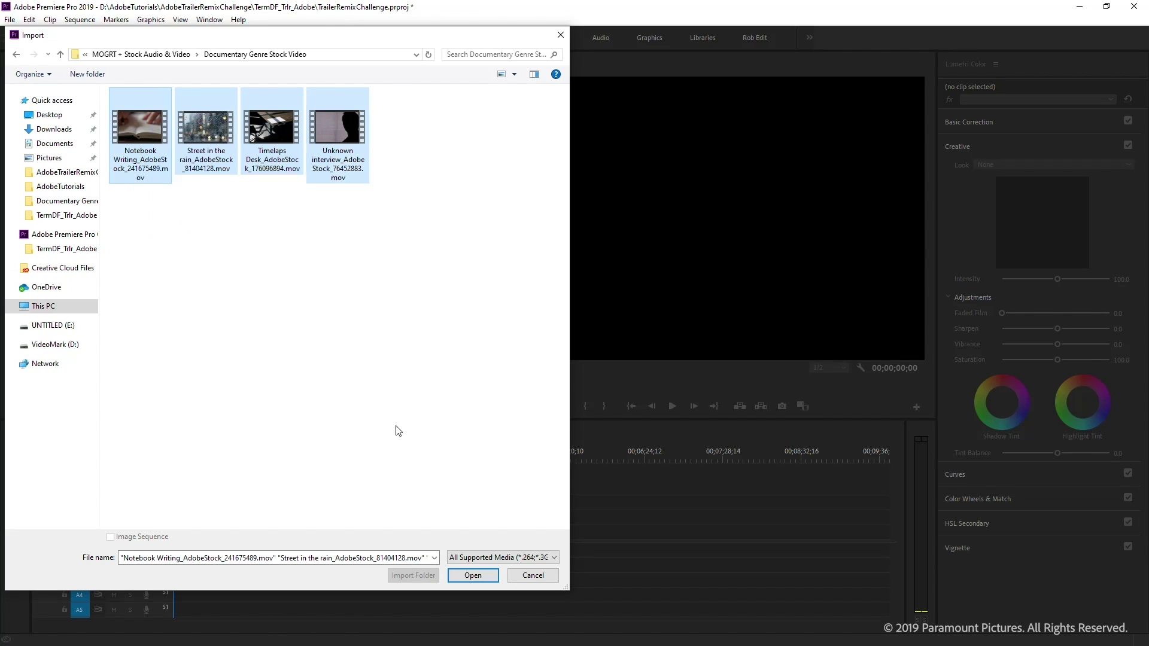
{"action": "left_click", "coordinate": [489, 580]}
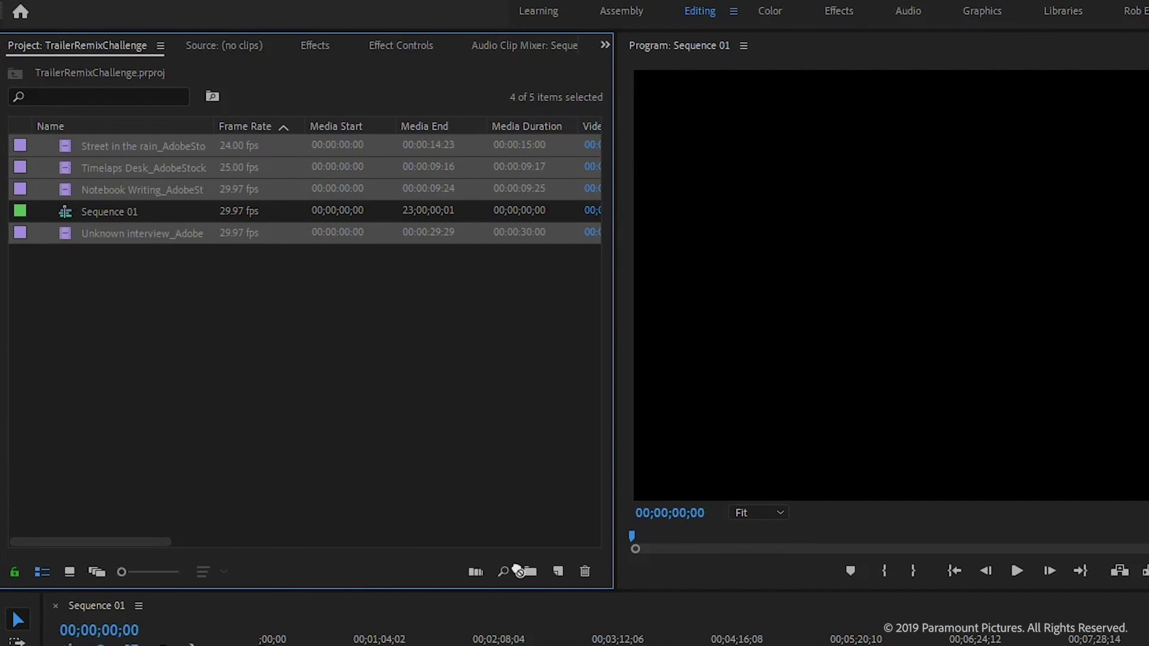
Group the four imported stock clips in a new bin named video.
{"action": "left_click", "coordinate": [530, 572]}
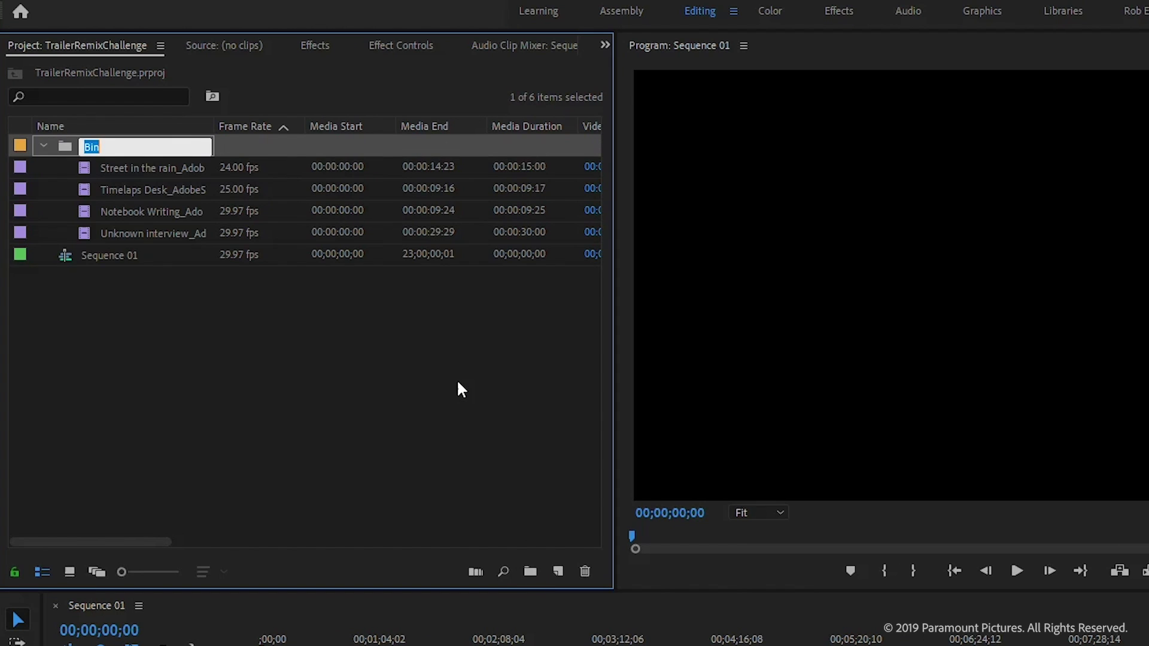
{"action": "type", "text": "video"}
{"action": "key", "text": "Tab"}
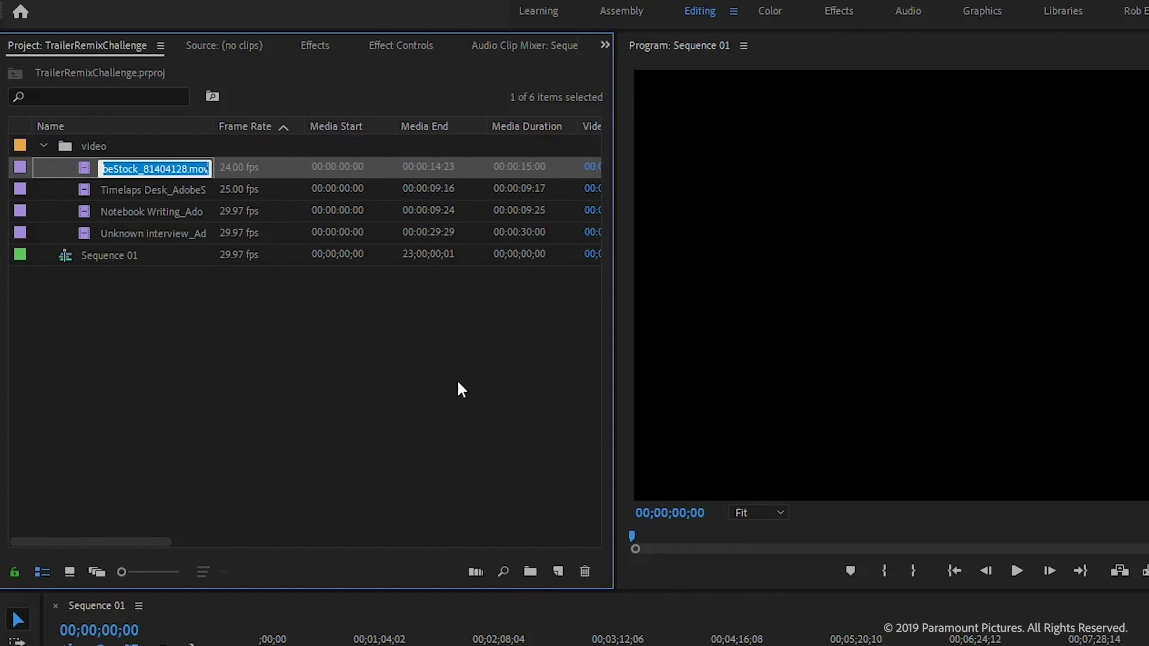
{"action": "key", "text": "Home"}
{"action": "type", "text": "Street in the rain_"}
Collapse and re-expand the video bin, and widen the Name column enough to show the full clip names.
{"action": "left_click", "coordinate": [43, 146]}
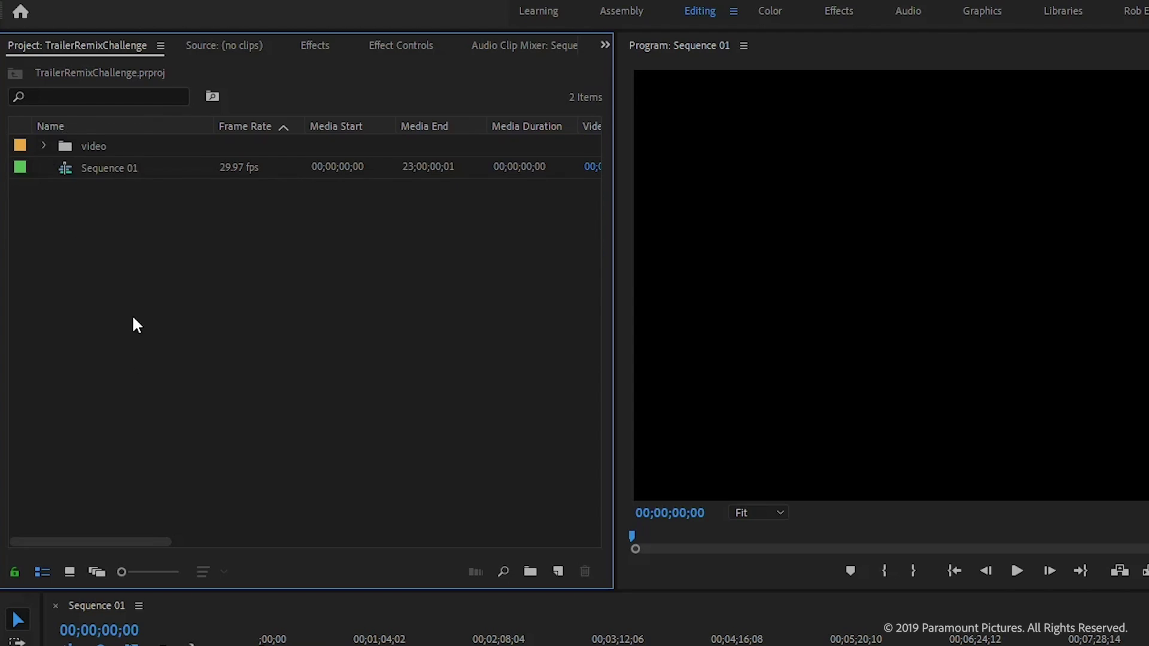
{"action": "left_click", "coordinate": [43, 146]}
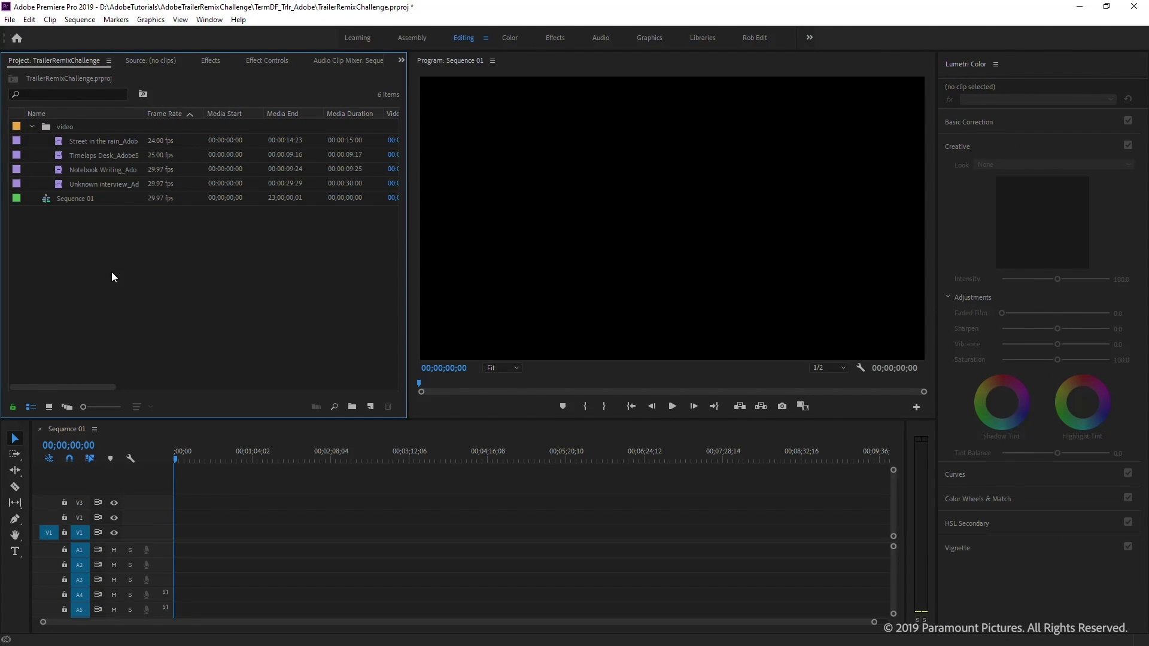
{"action": "left_click_drag", "start_coordinate": [138, 114], "coordinate": [253, 153]}
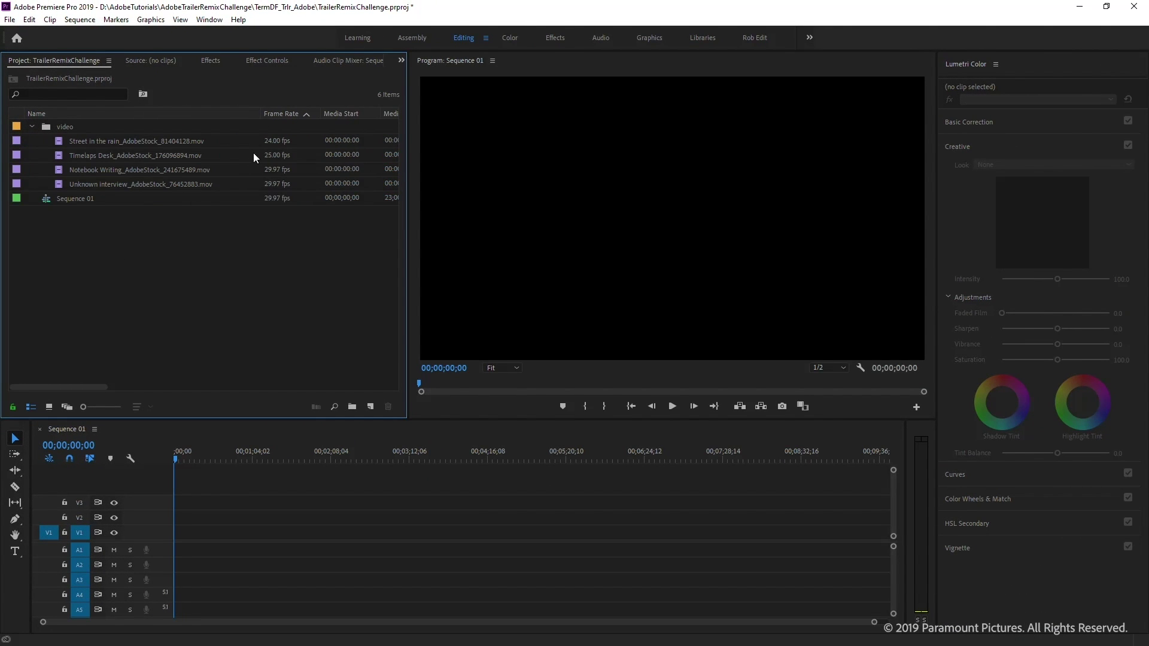
Add the Street in the rain clip to Sequence 01, changing the sequence settings to match the clip.
{"action": "left_click", "coordinate": [137, 142]}
{"action": "left_click_drag", "start_coordinate": [150, 143], "coordinate": [383, 513]}
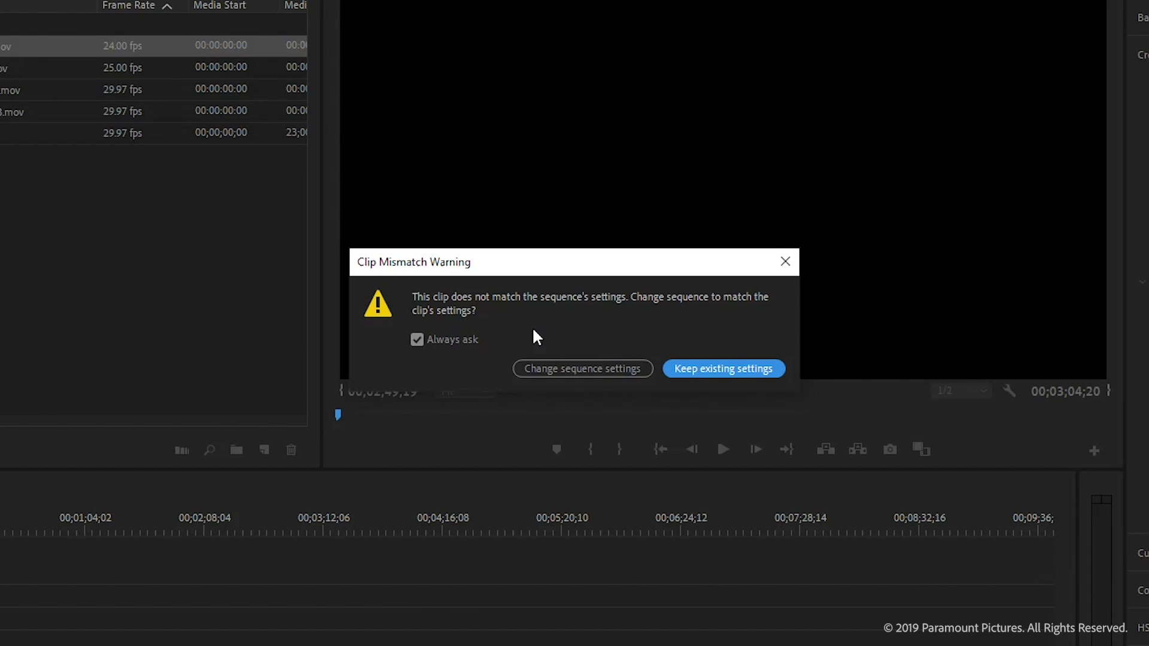
{"action": "left_click", "coordinate": [569, 367]}
{"action": "left_click_drag", "start_coordinate": [381, 460], "coordinate": [388, 459]}
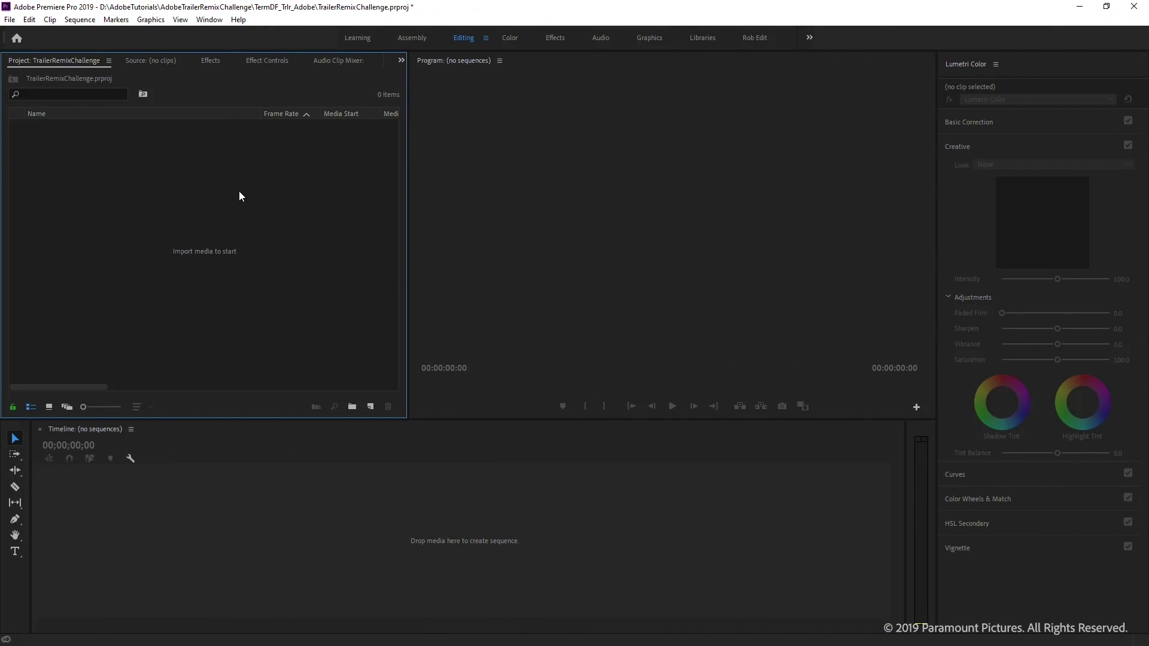
Start a media import and browse to the footage folder inside TermDF_Trlr_Adobe.
{"action": "double_click", "coordinate": [138, 210]}
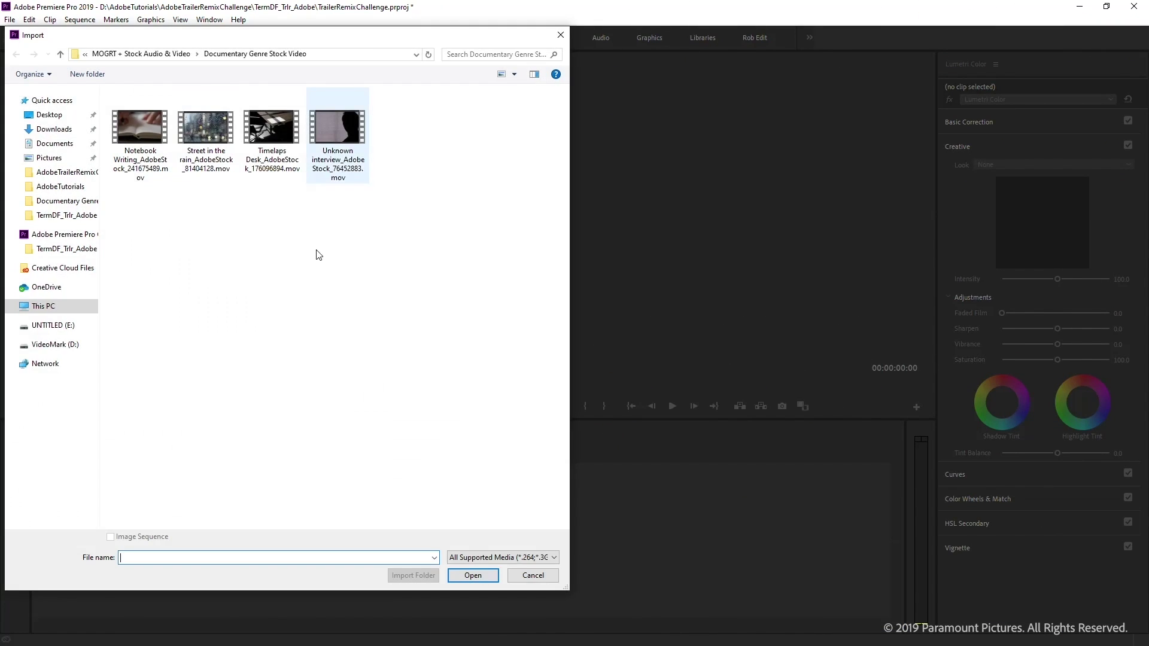
{"action": "left_click", "coordinate": [165, 58]}
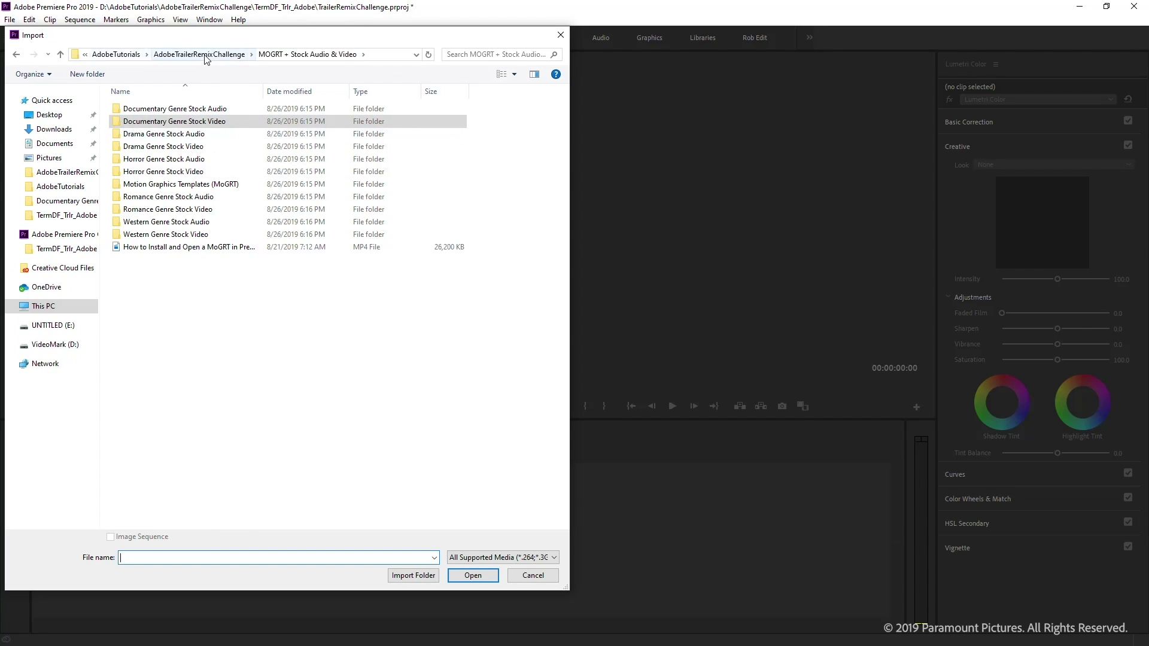
{"action": "left_click", "coordinate": [138, 58]}
{"action": "double_click", "coordinate": [155, 121]}
{"action": "double_click", "coordinate": [170, 147]}
Try selecting every file in the footage folder, and then only the range TermDF_Trlr1_29 to TermDF_Trlr1_53.
{"action": "left_click", "coordinate": [144, 137]}
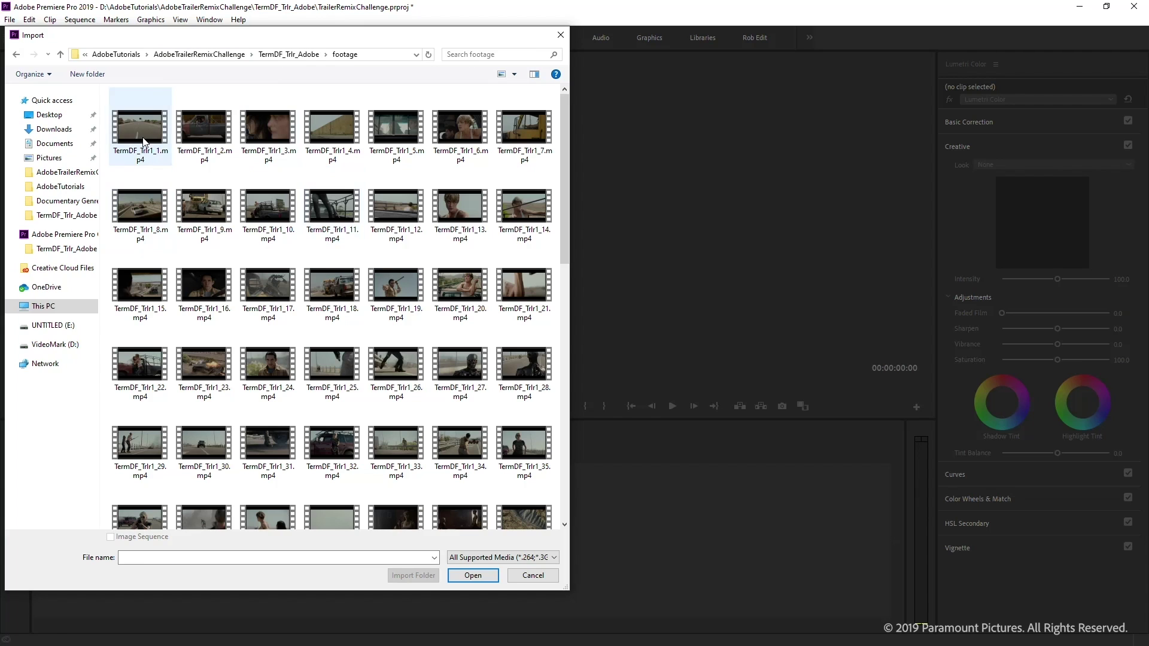
{"action": "left_click_drag", "start_coordinate": [566, 139], "coordinate": [565, 423]}
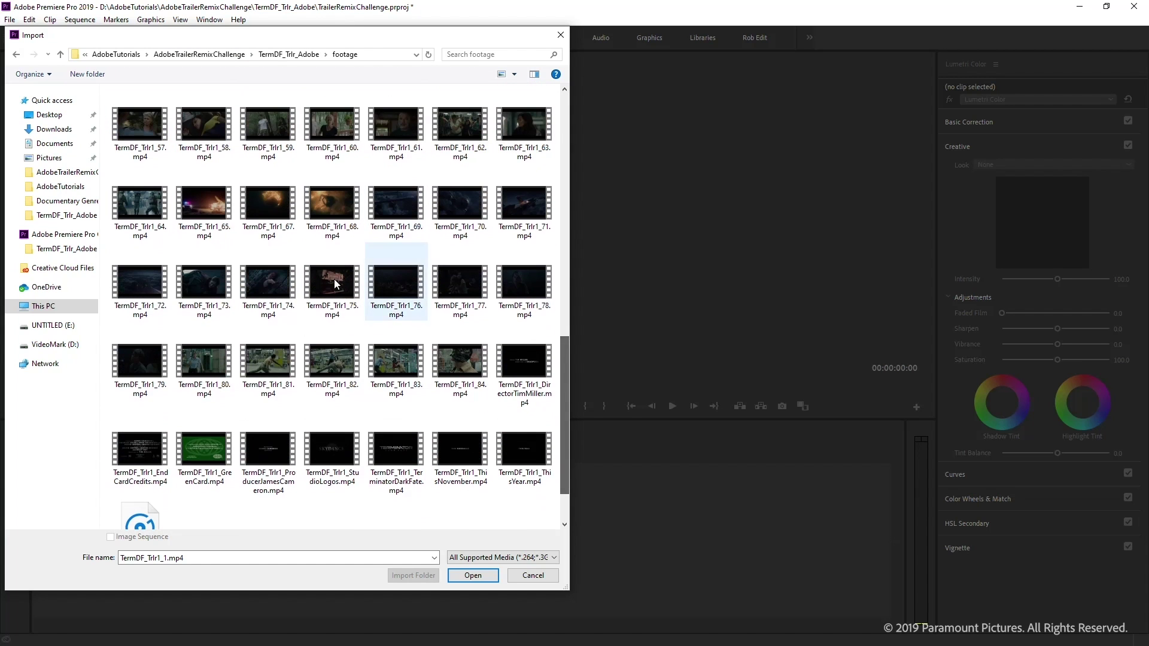
{"action": "key", "text": "ctrl+a"}
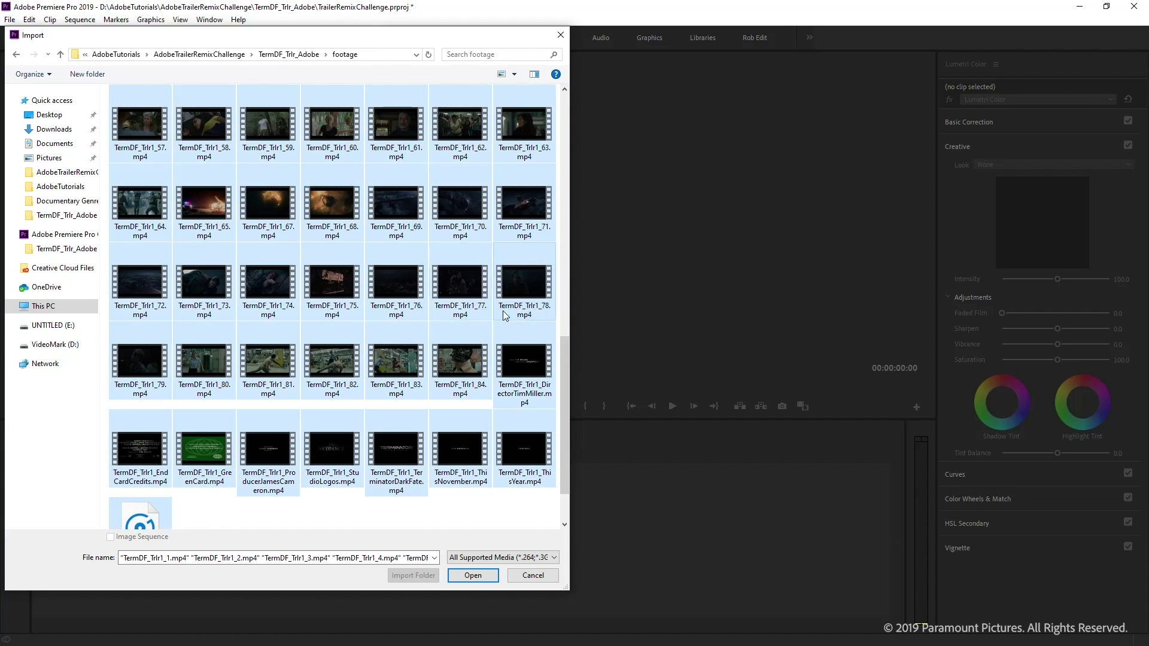
{"action": "left_click_drag", "start_coordinate": [563, 376], "coordinate": [565, 252]}
{"action": "left_click", "coordinate": [140, 107]}
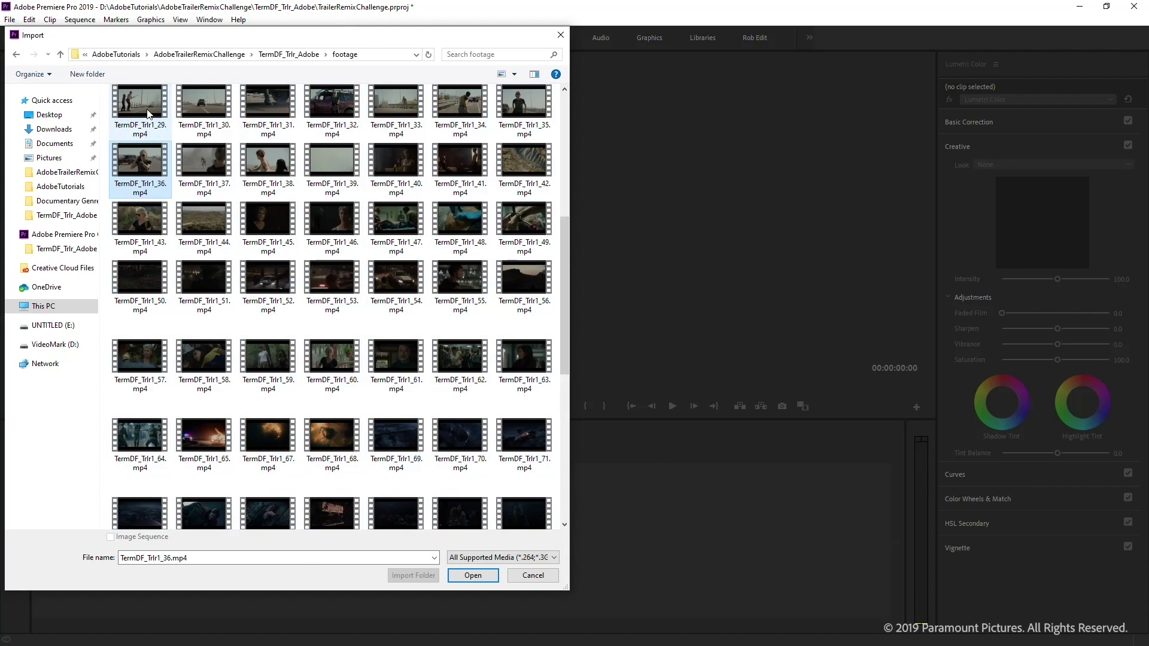
{"action": "left_click", "coordinate": [346, 289], "text": "shift"}
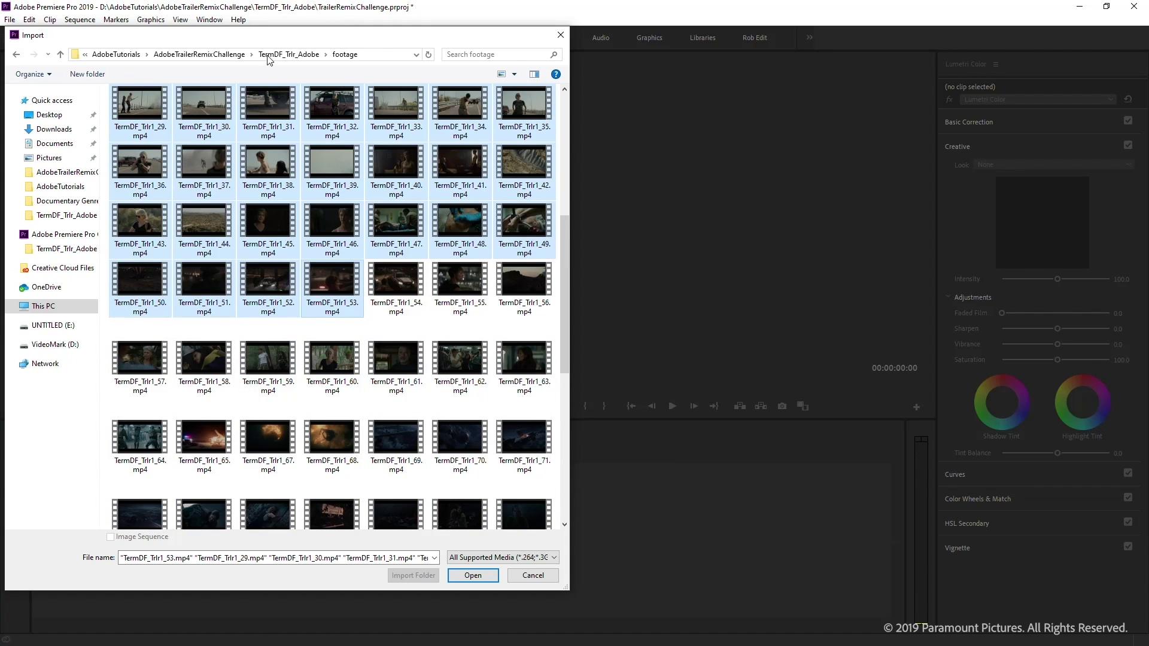
Import the whole footage folder from TermDF_Trlr_Adobe as a bin and expand it to list its clips.
{"action": "left_click", "coordinate": [294, 55]}
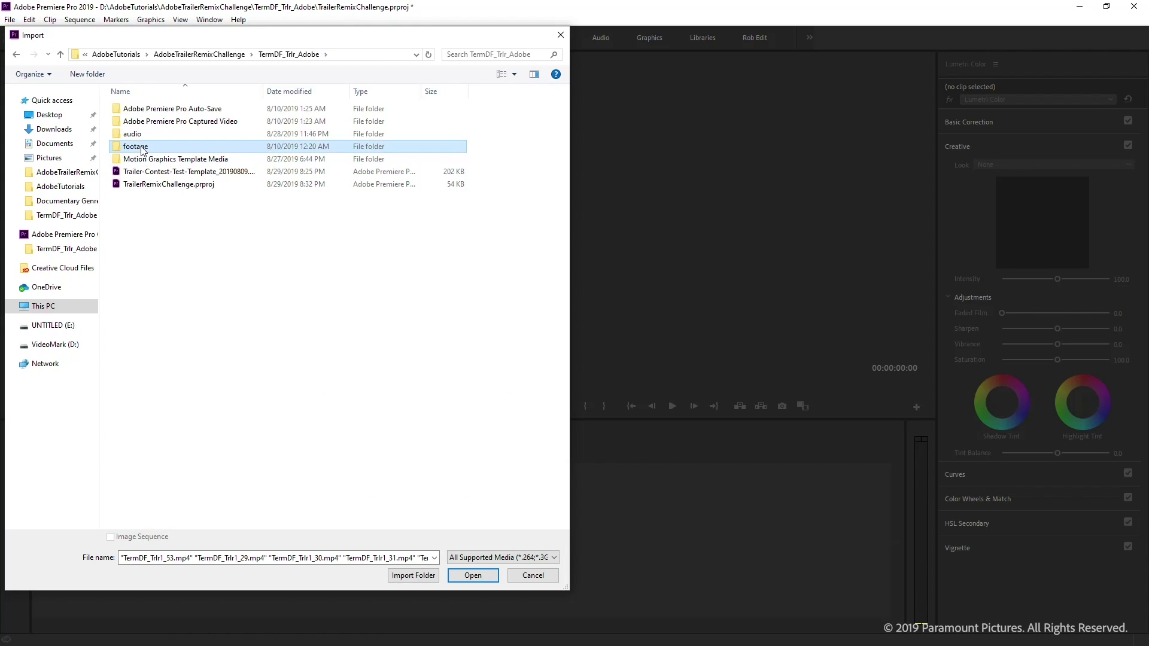
{"action": "left_click", "coordinate": [412, 575]}
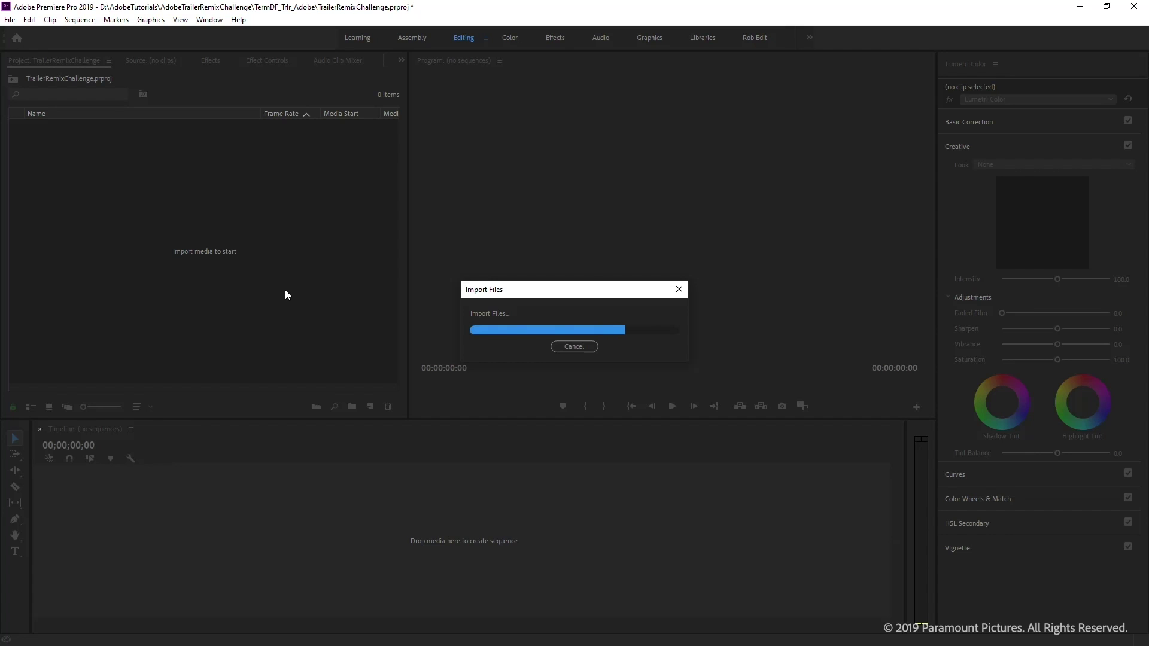
{"action": "left_click", "coordinate": [32, 126]}
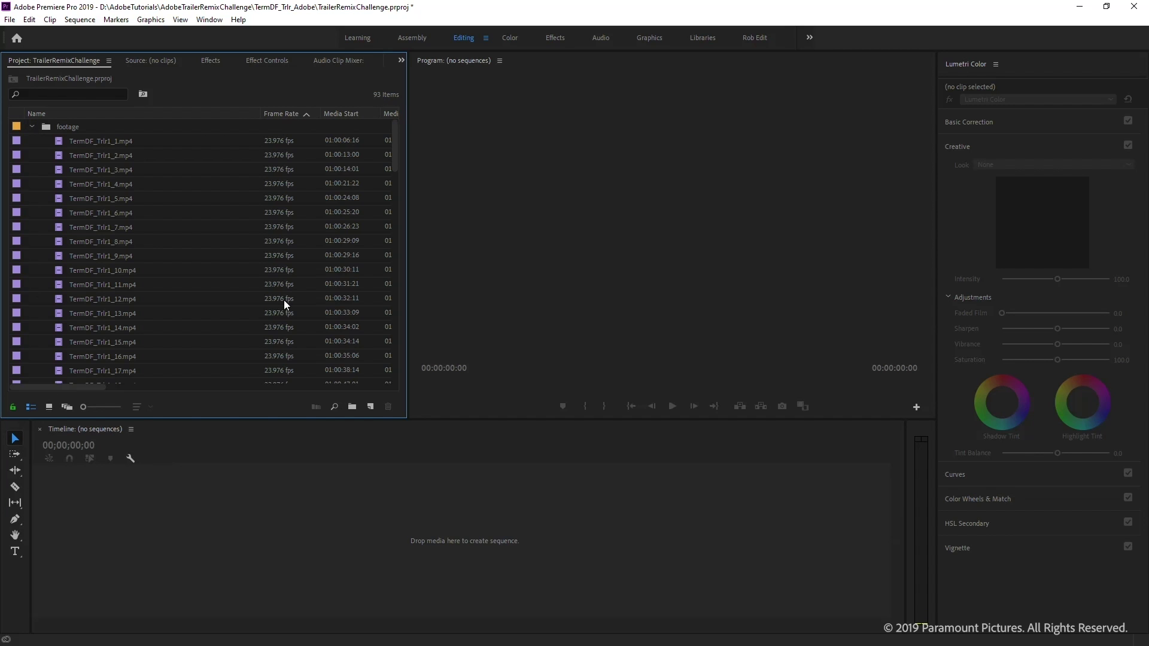
Create a new sequence from TermDF_Trlr1_17.mp4 in the footage bin and scrub through the clip on the timeline.
{"action": "scroll", "coordinate": [161, 271], "scroll_direction": "down", "scroll_amount": 1}
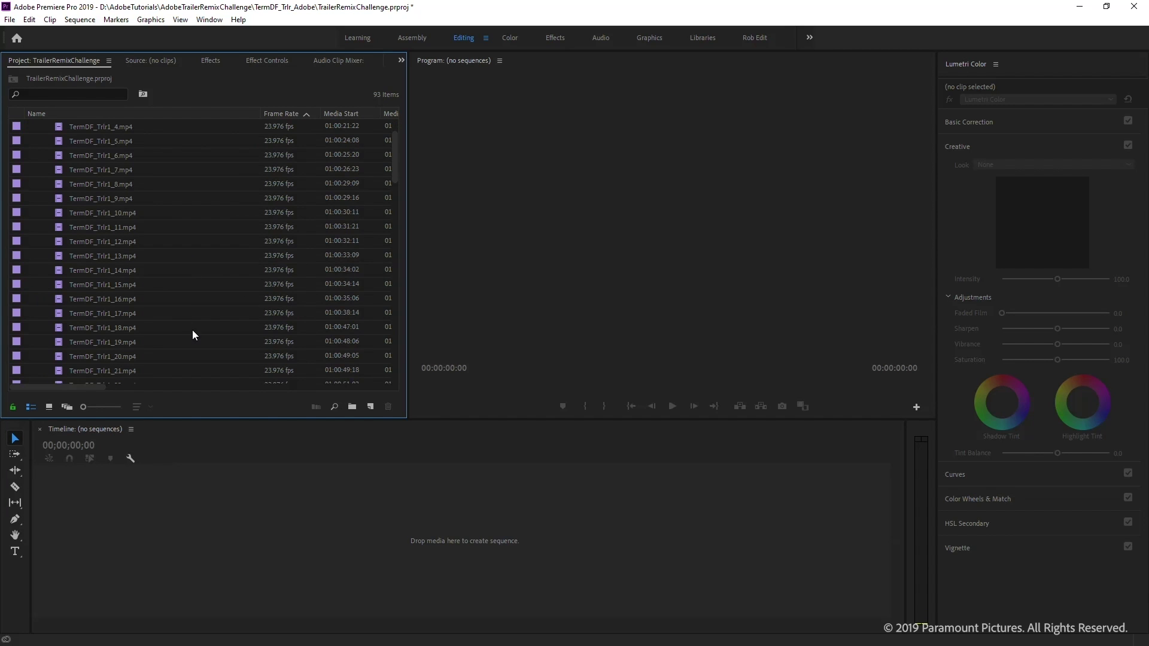
{"action": "left_click_drag", "start_coordinate": [127, 315], "coordinate": [269, 384]}
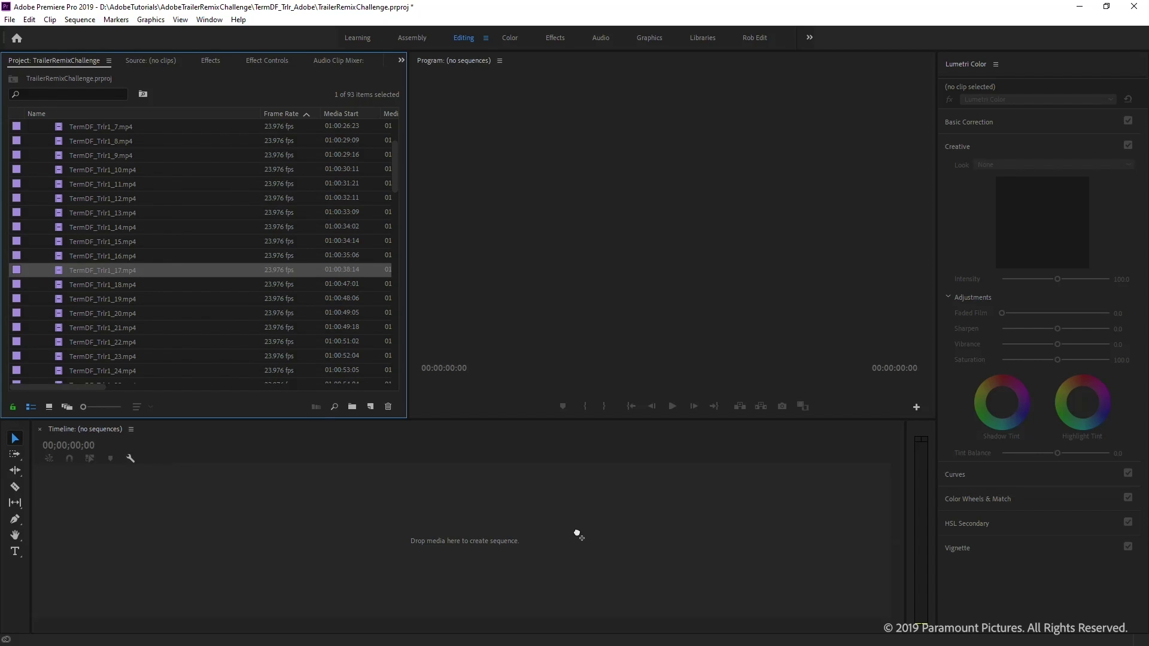
{"action": "left_click_drag", "start_coordinate": [577, 532], "coordinate": [577, 531]}
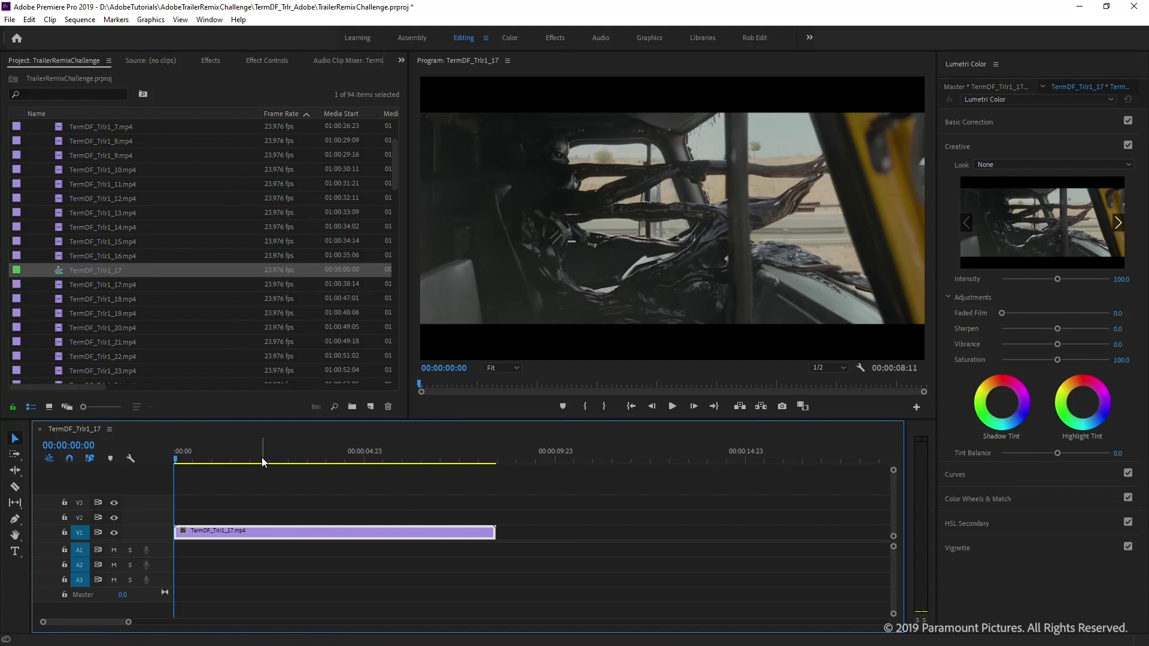
{"action": "left_click_drag", "start_coordinate": [264, 457], "coordinate": [416, 498]}
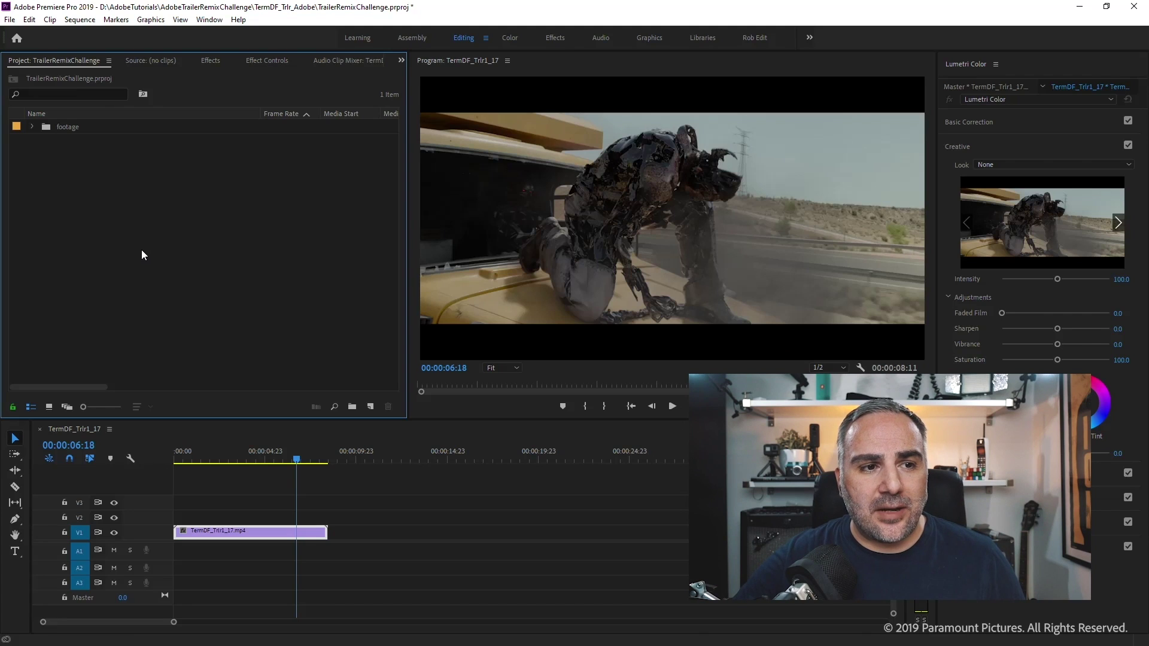
Import 269_full_blizzard-of-pearls_0159.wav from the Blizzard of Pearls_Full_wav folder of the Documentary Genre Stock Audio.
{"action": "double_click", "coordinate": [113, 200]}
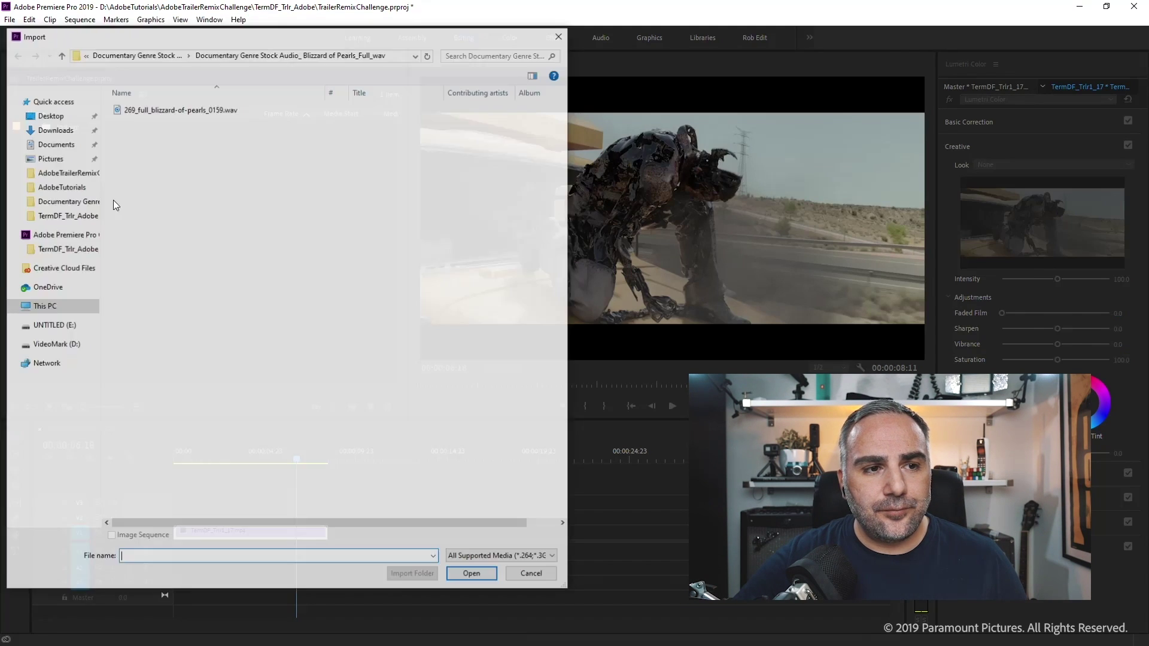
{"action": "left_click", "coordinate": [154, 53]}
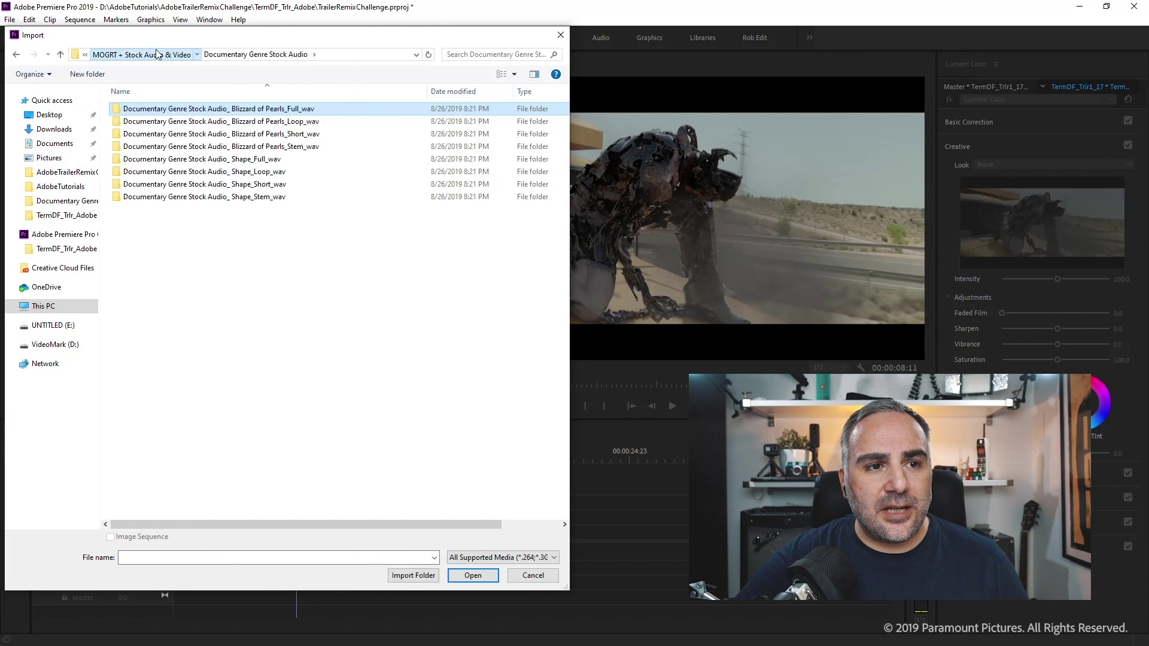
{"action": "left_click", "coordinate": [157, 54]}
{"action": "left_click", "coordinate": [212, 56]}
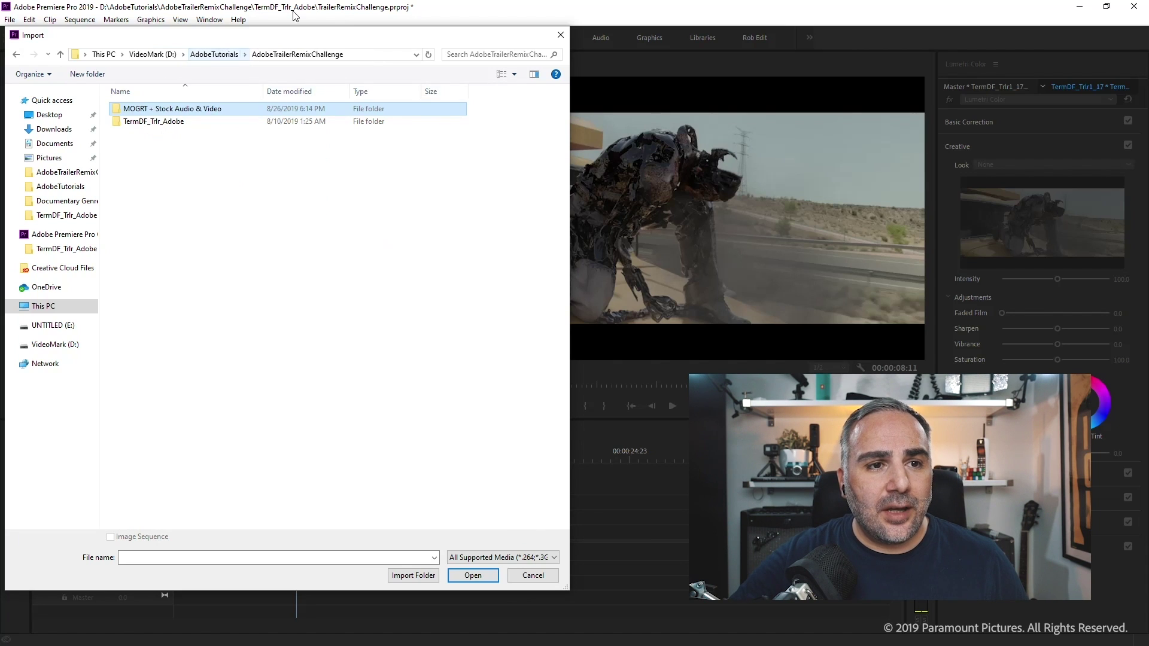
{"action": "double_click", "coordinate": [156, 108]}
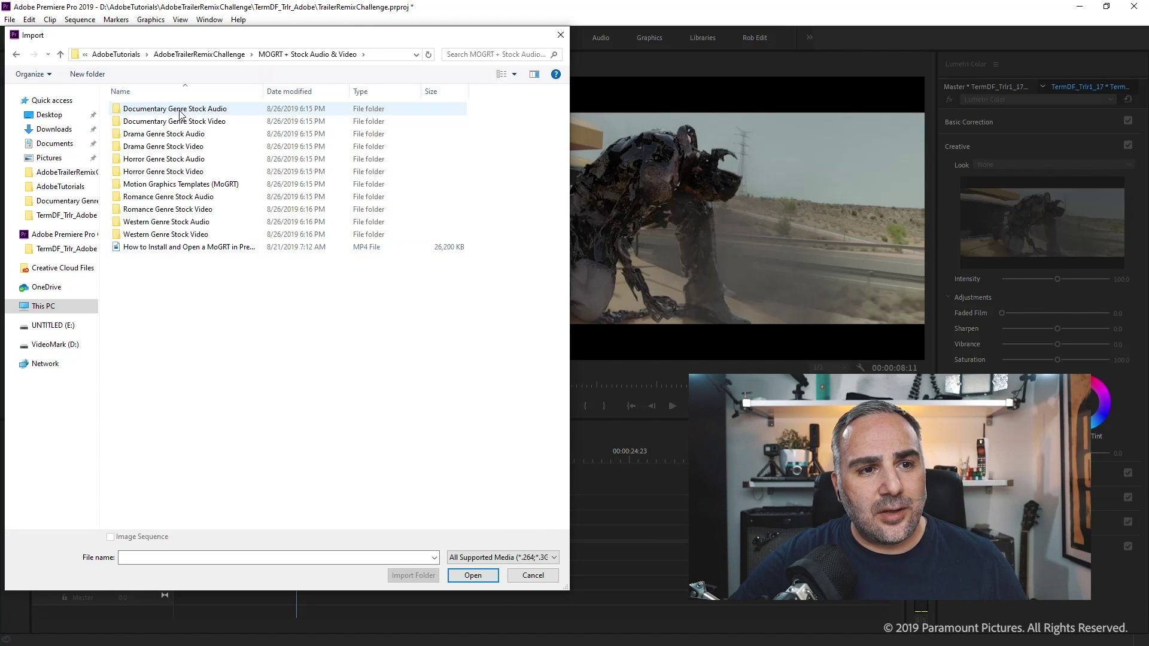
{"action": "double_click", "coordinate": [201, 110]}
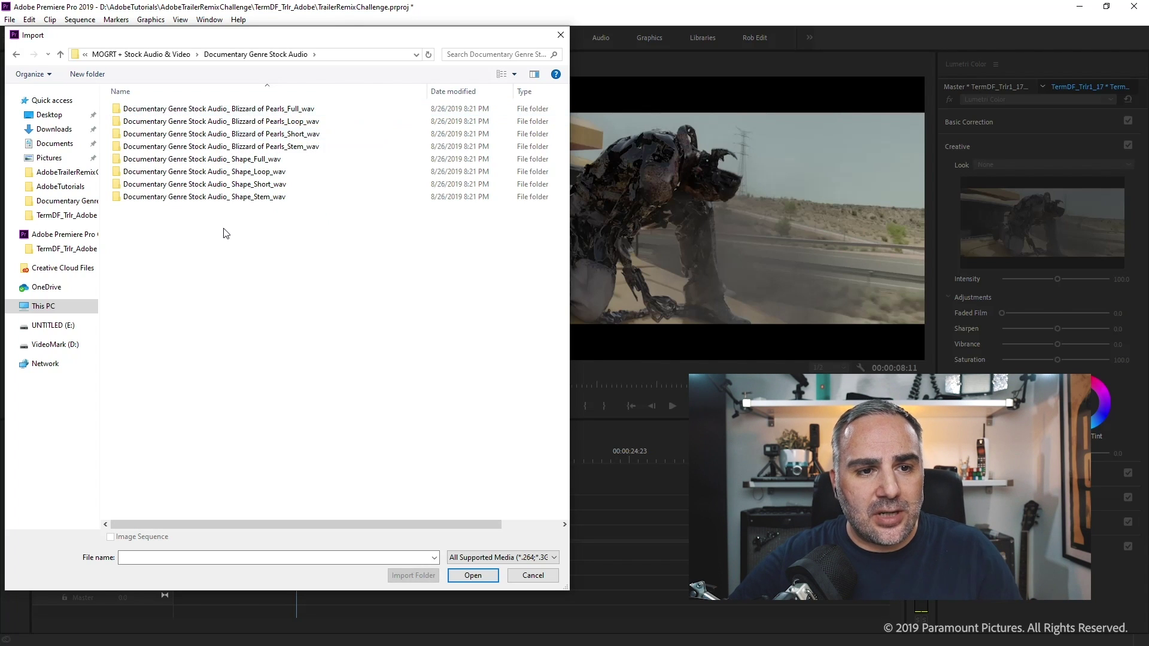
{"action": "double_click", "coordinate": [228, 109]}
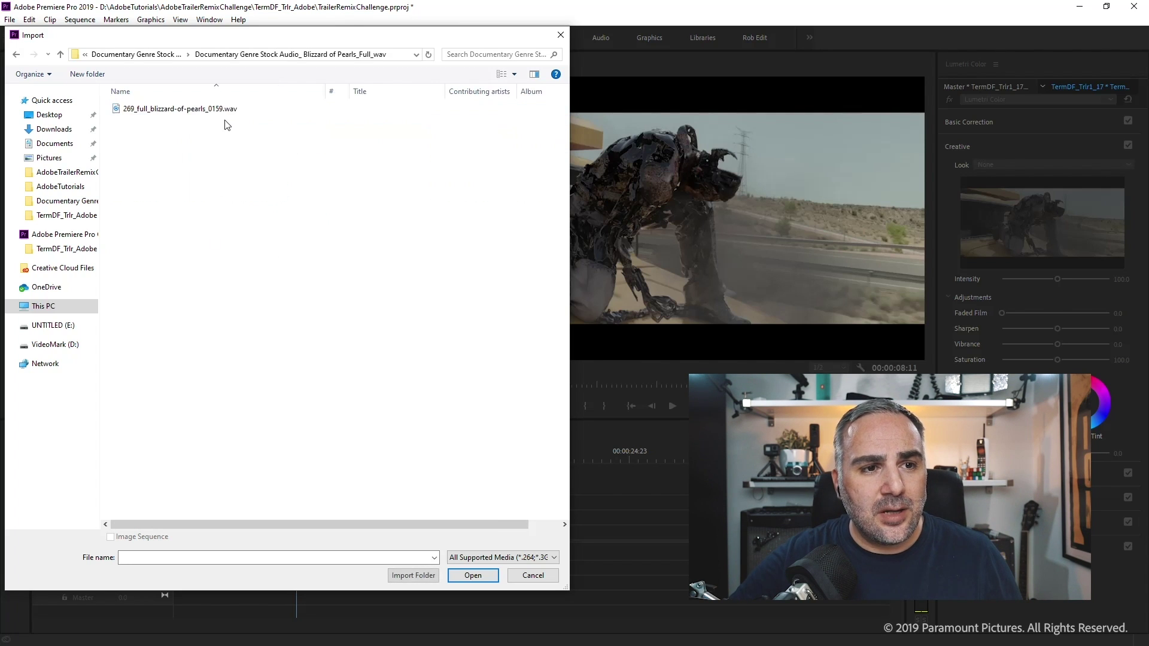
{"action": "left_click", "coordinate": [174, 109]}
{"action": "left_click", "coordinate": [473, 576]}
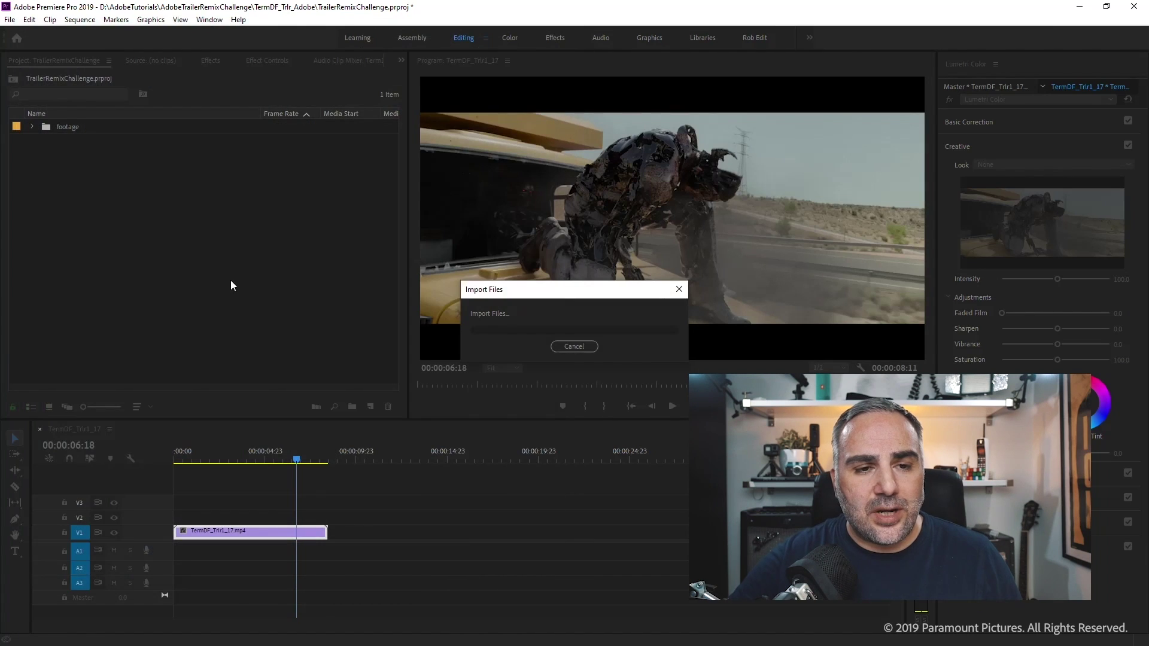
Place the blizzard-of-pearls music on track A1 from the start of the sequence and play it back with the clip.
{"action": "left_click_drag", "start_coordinate": [117, 142], "coordinate": [289, 519]}
{"action": "key", "text": "minus"}
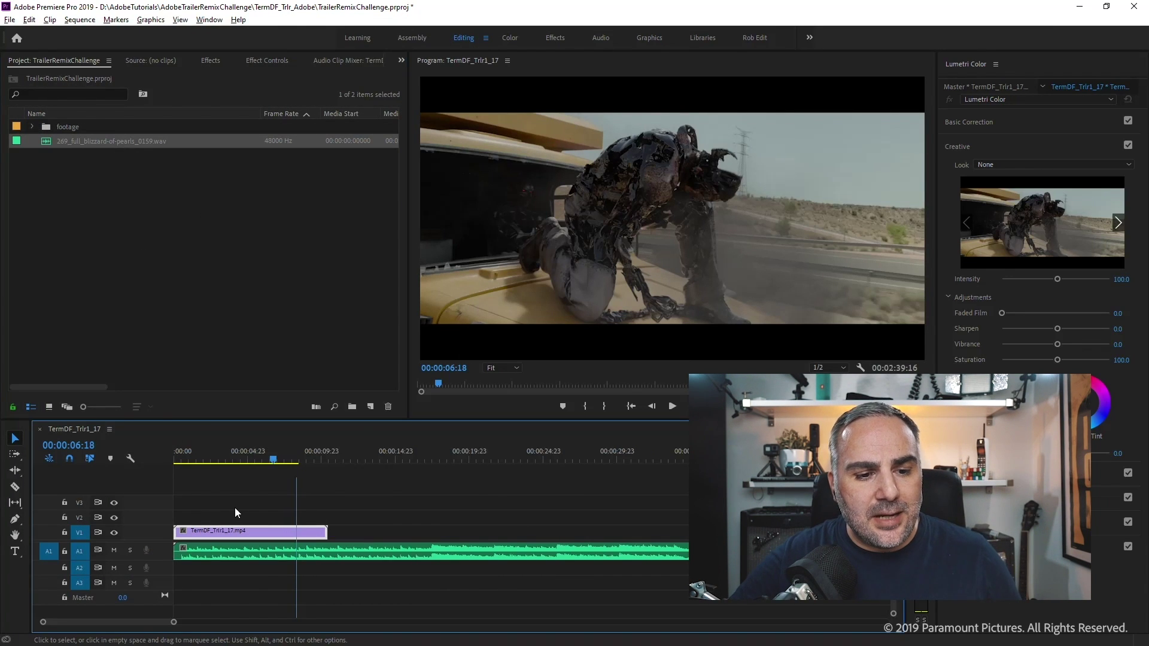
{"action": "left_click_drag", "start_coordinate": [228, 456], "coordinate": [193, 461]}
{"action": "key", "text": "space"}
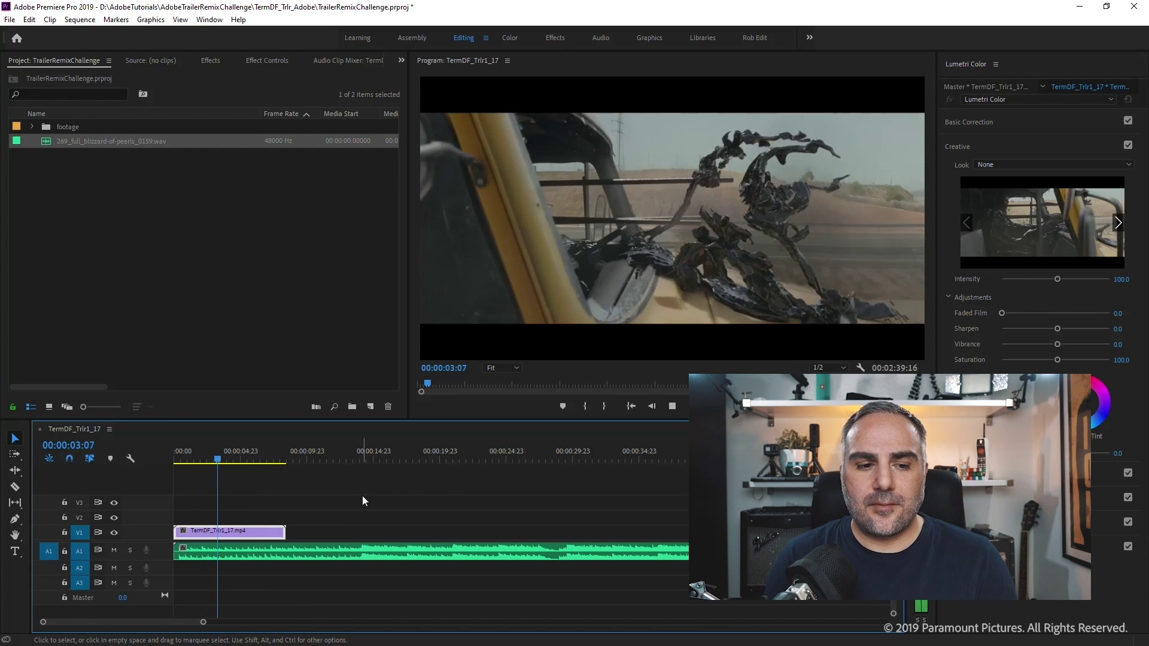
{"action": "key", "text": "space"}
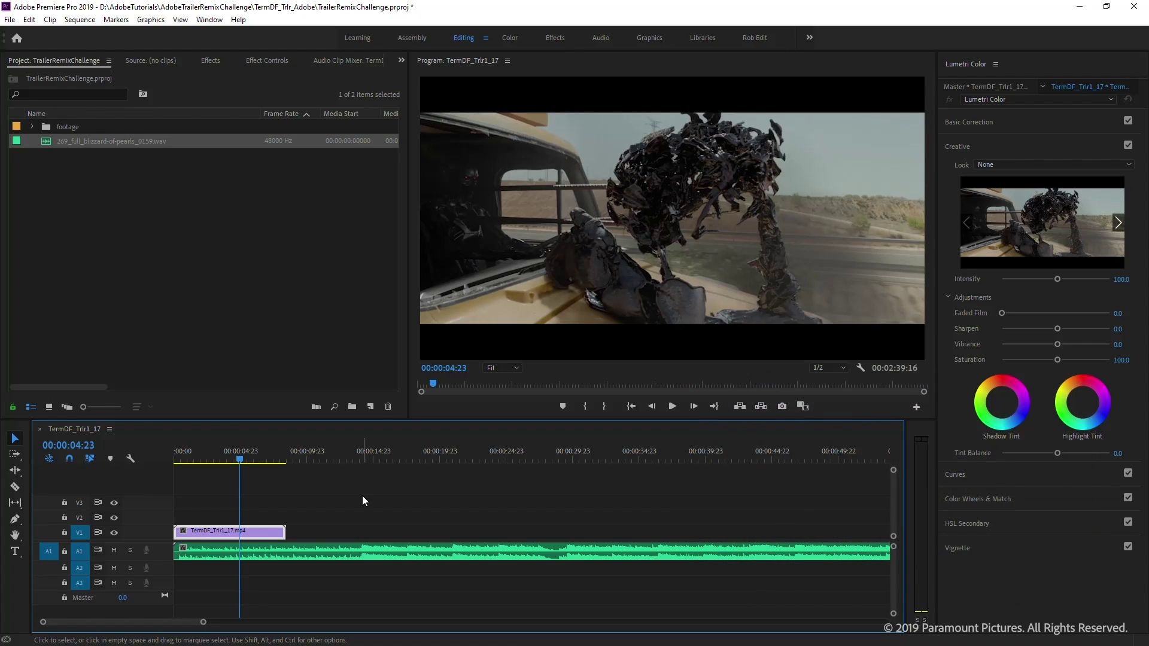
Append clips TermDF_Trlr1_5 to TermDF_Trlr1_13 from the footage bin after the V1 clip and play the result.
{"action": "left_click", "coordinate": [33, 127]}
{"action": "left_click", "coordinate": [116, 199]}
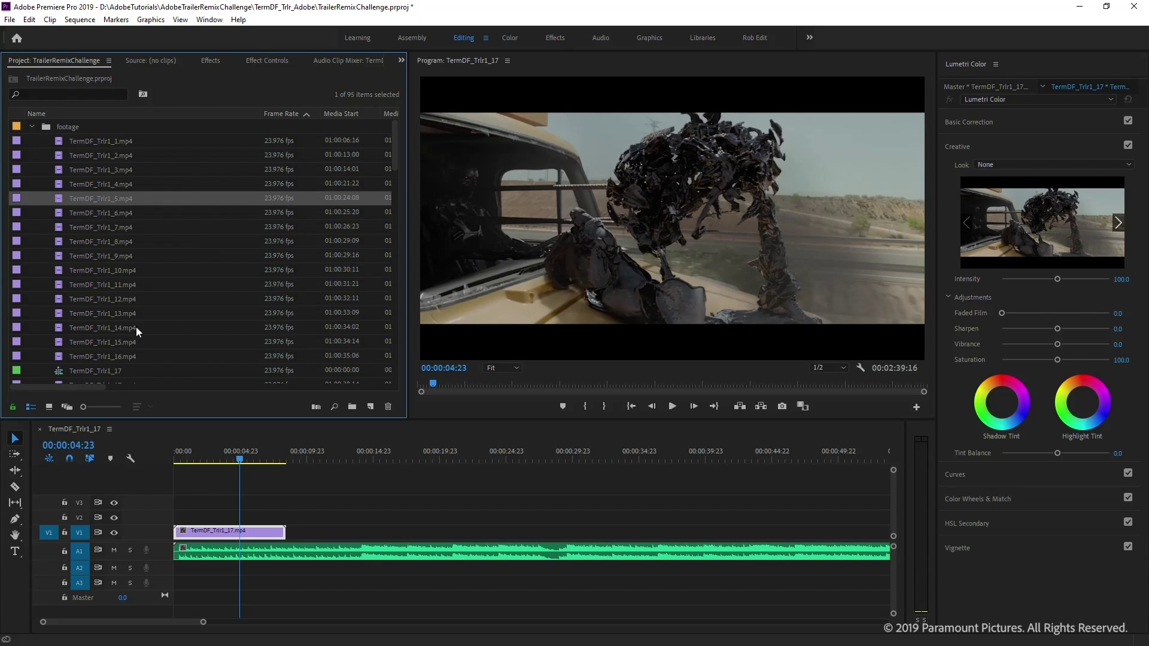
{"action": "left_click", "coordinate": [121, 317], "text": "shift"}
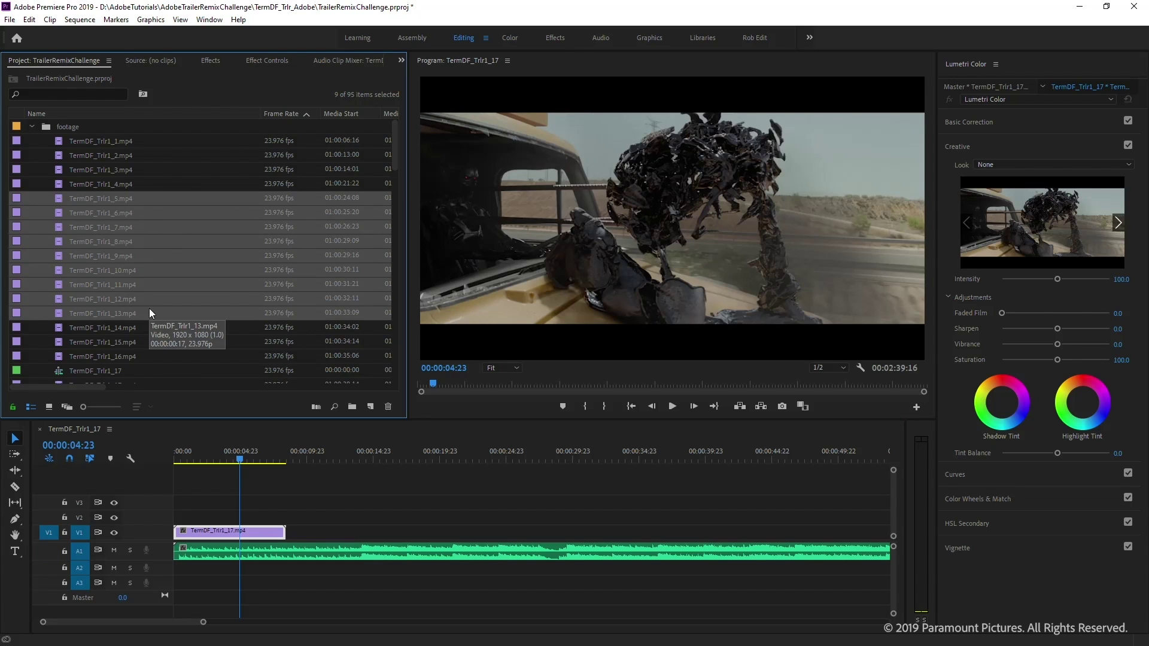
{"action": "left_click_drag", "start_coordinate": [308, 469], "coordinate": [354, 529]}
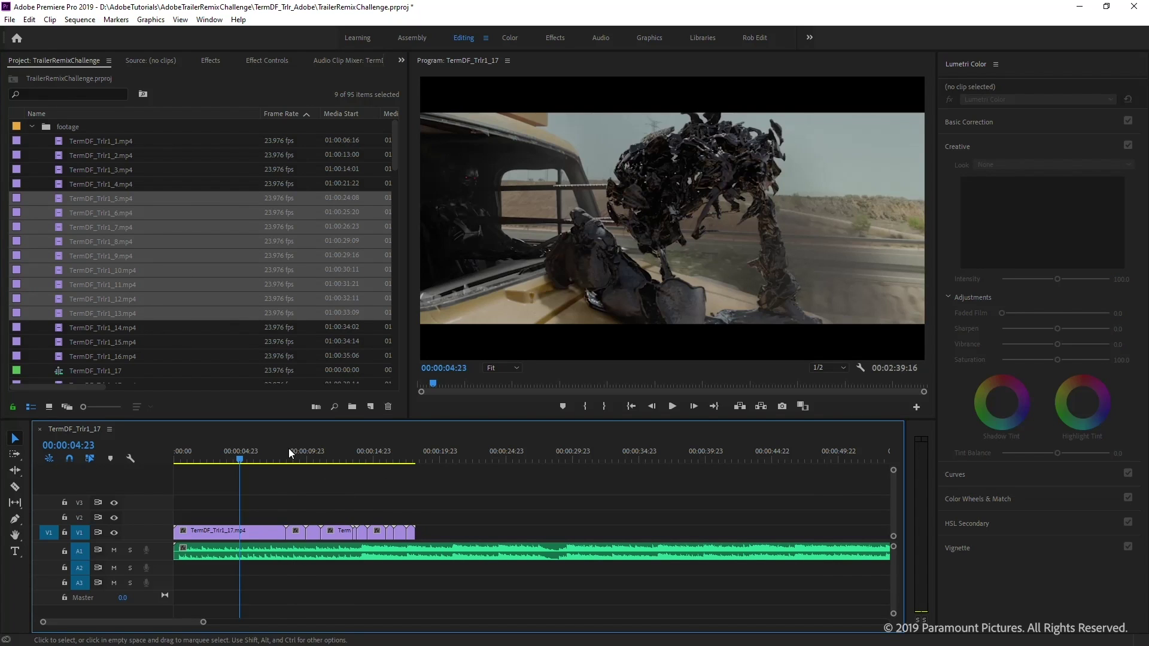
{"action": "left_click", "coordinate": [279, 458]}
{"action": "key", "text": "space"}
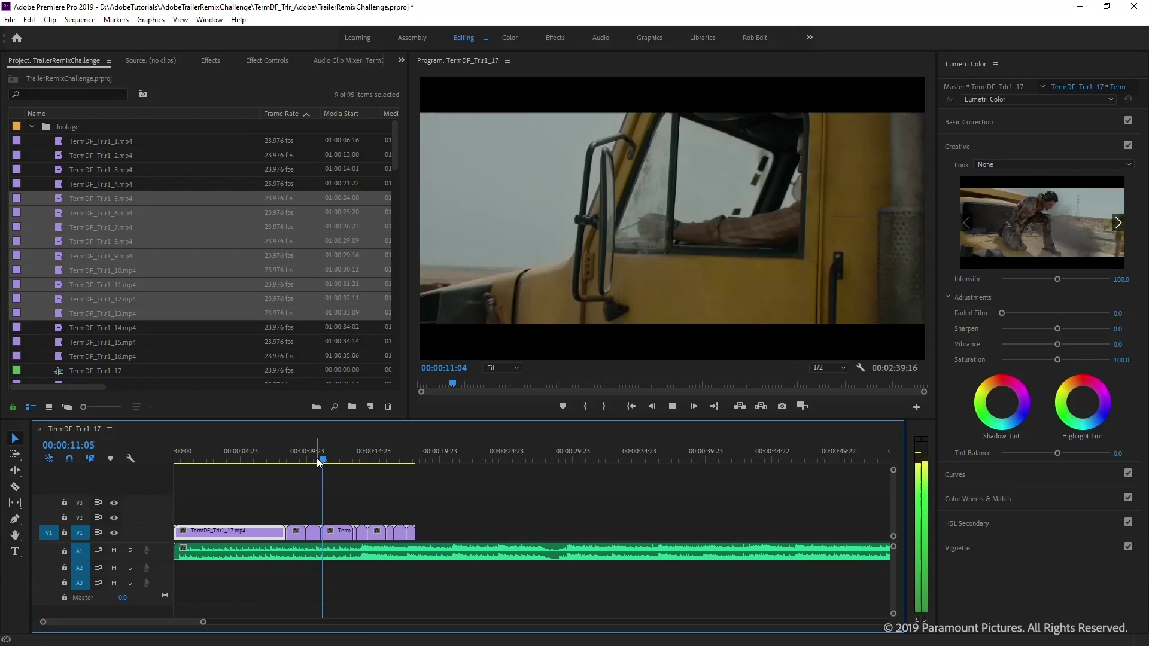
{"action": "key", "text": "space"}
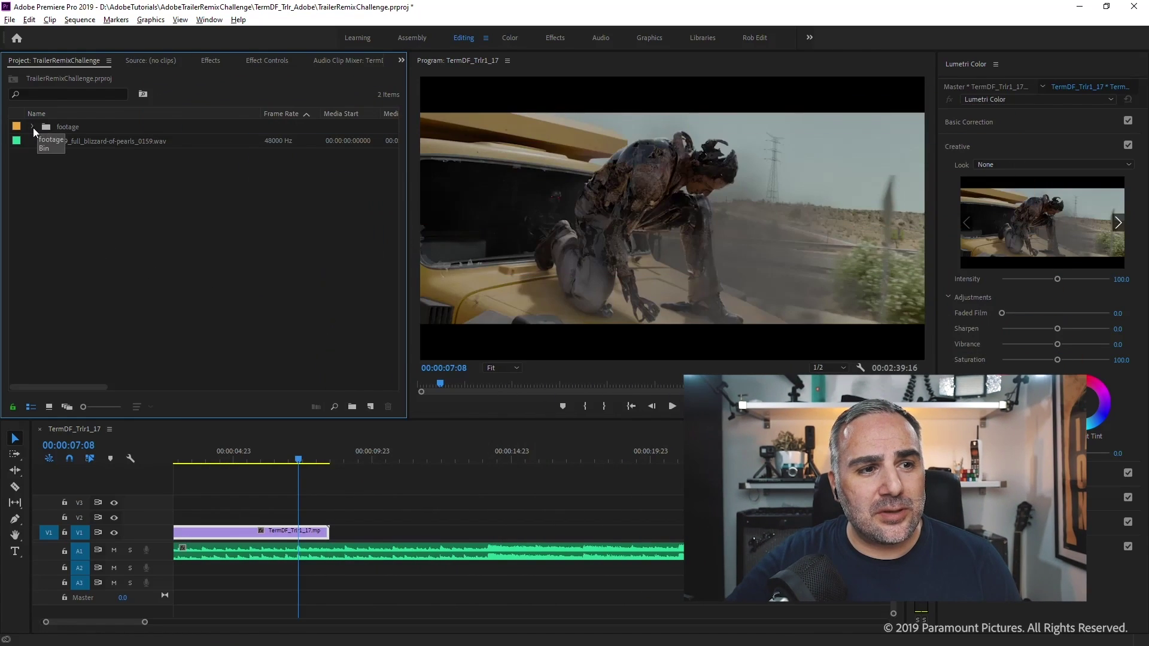
Load TermDF_Trlr1_7.mp4 in the Source monitor and mark its In point at 01:00:27:07 and Out point at 01:00:28:07.
{"action": "left_click", "coordinate": [33, 126]}
{"action": "double_click", "coordinate": [108, 226]}
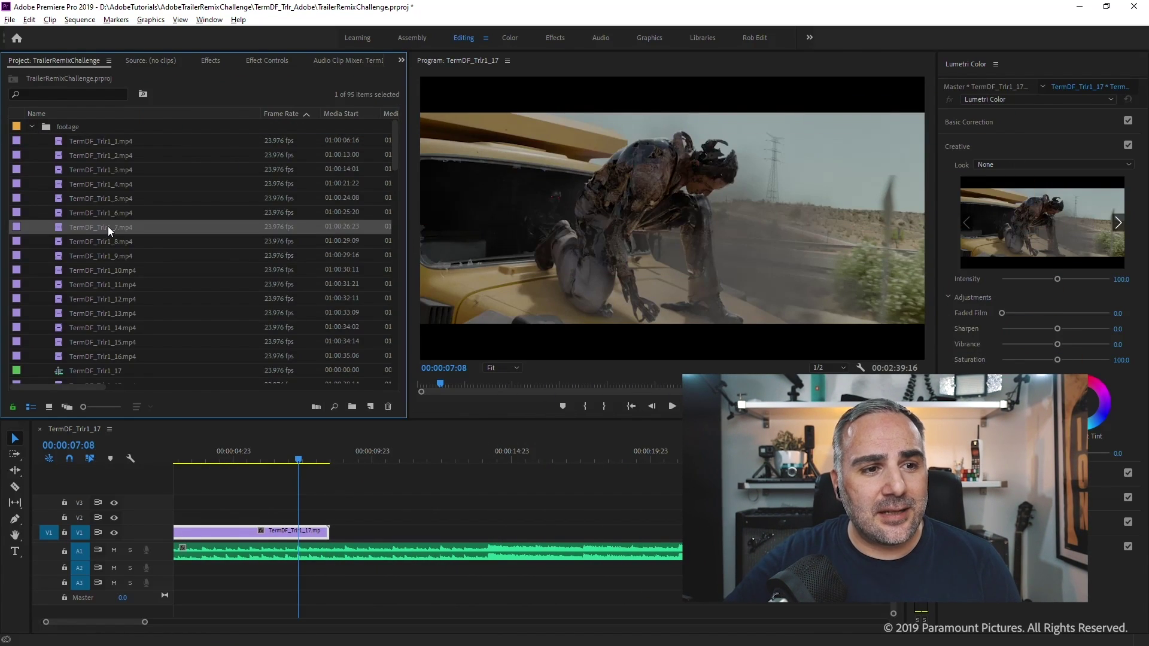
{"action": "mouse_move", "coordinate": [37, 383]}
{"action": "left_mouse_down"}
{"action": "mouse_move", "coordinate": [243, 389]}
{"action": "mouse_move", "coordinate": [65, 392]}
{"action": "left_mouse_up"}
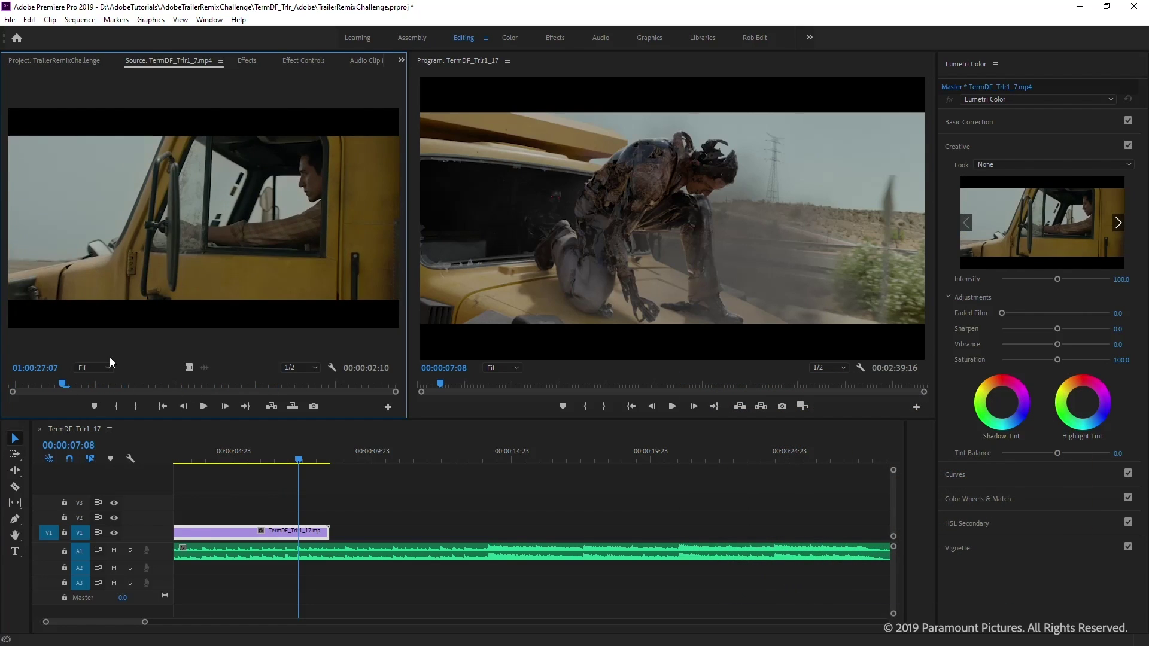
{"action": "key", "text": "i"}
{"action": "left_click", "coordinate": [226, 386]}
{"action": "key", "text": "o"}
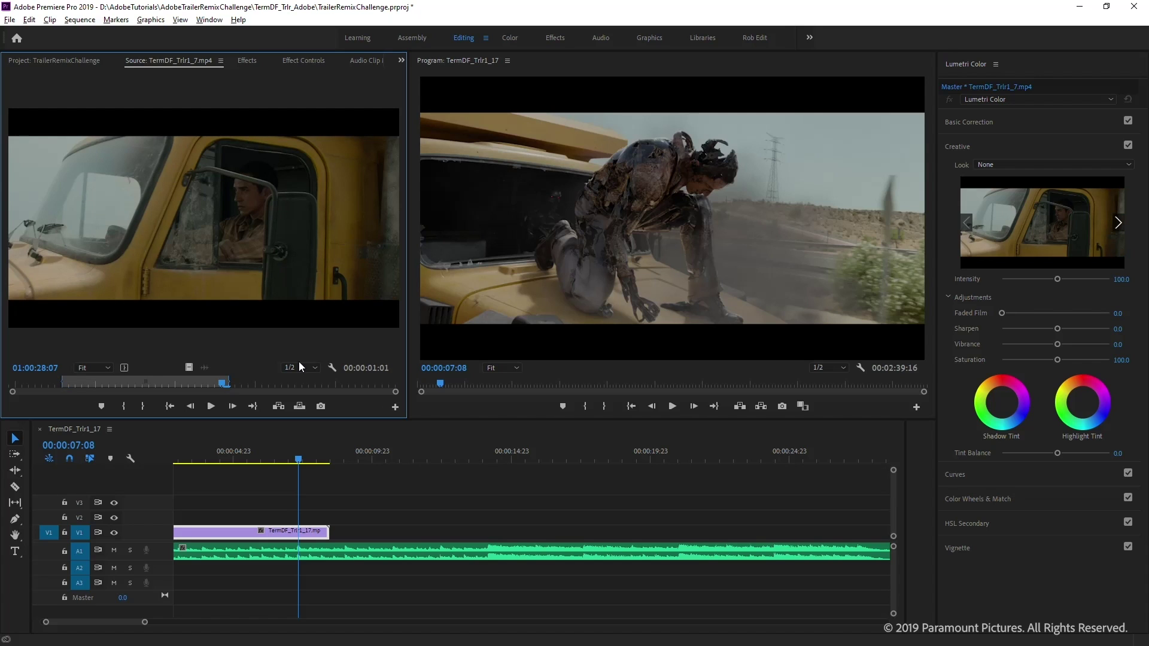
Try placing the marked TermDF_Trlr1_7 range freely on V1, then inserting it at 00:00:10:09, undoing each attempt.
{"action": "left_click_drag", "start_coordinate": [377, 476], "coordinate": [362, 529]}
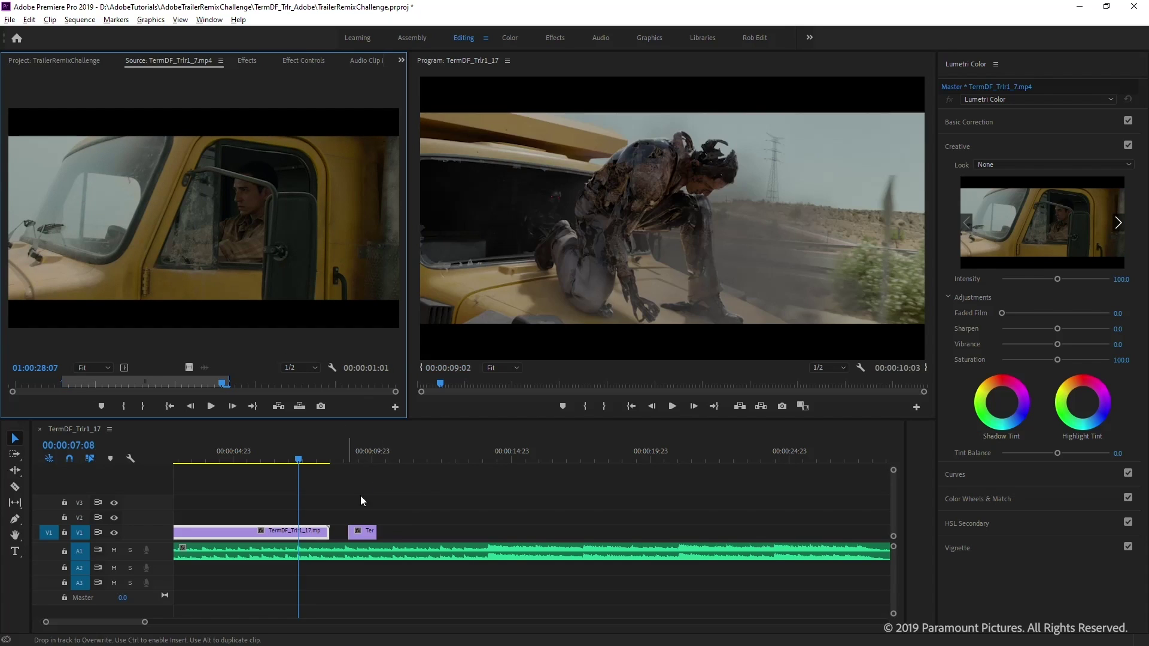
{"action": "key", "text": "ctrl+z"}
{"action": "left_click", "coordinate": [271, 236]}
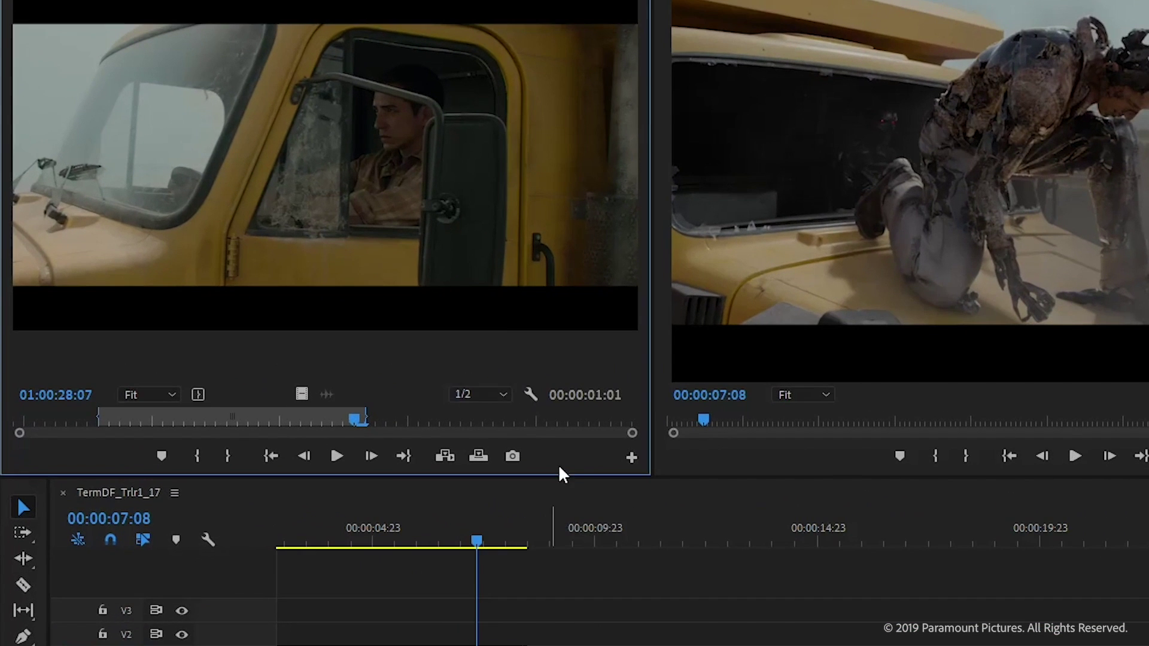
{"action": "left_click_drag", "start_coordinate": [477, 541], "coordinate": [618, 541]}
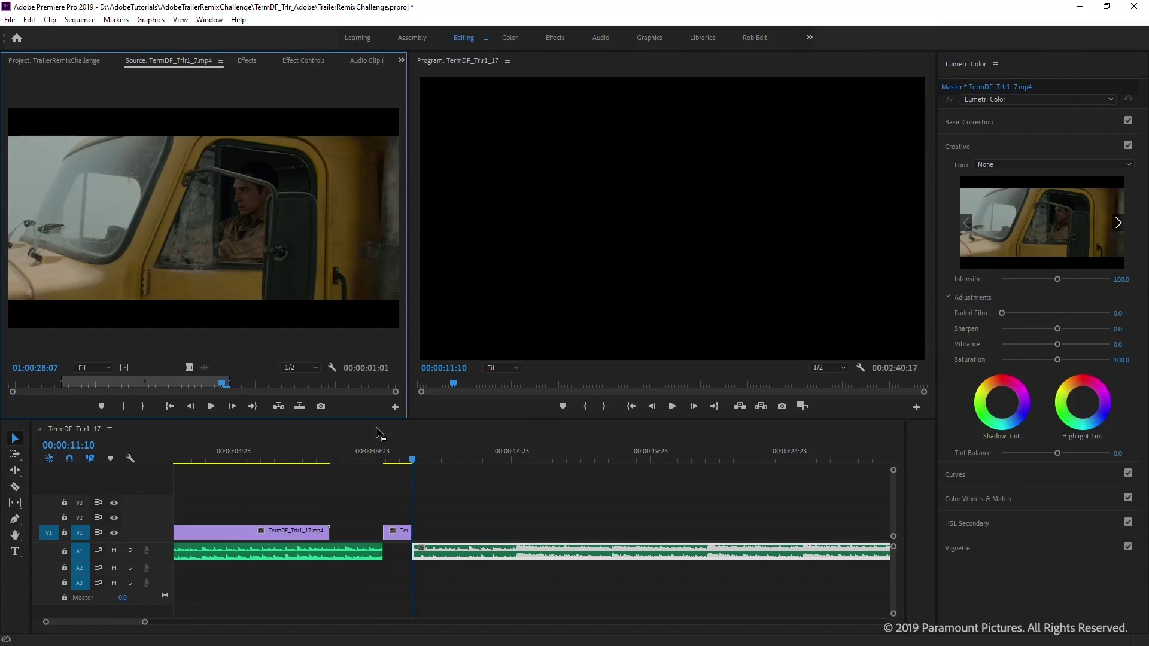
{"action": "key", "text": "ctrl+z"}
Try an Overwrite edit of the marked TermDF_Trlr1_7 range at 00:00:10:09 on V1, then undo it.
{"action": "left_click", "coordinate": [299, 407]}
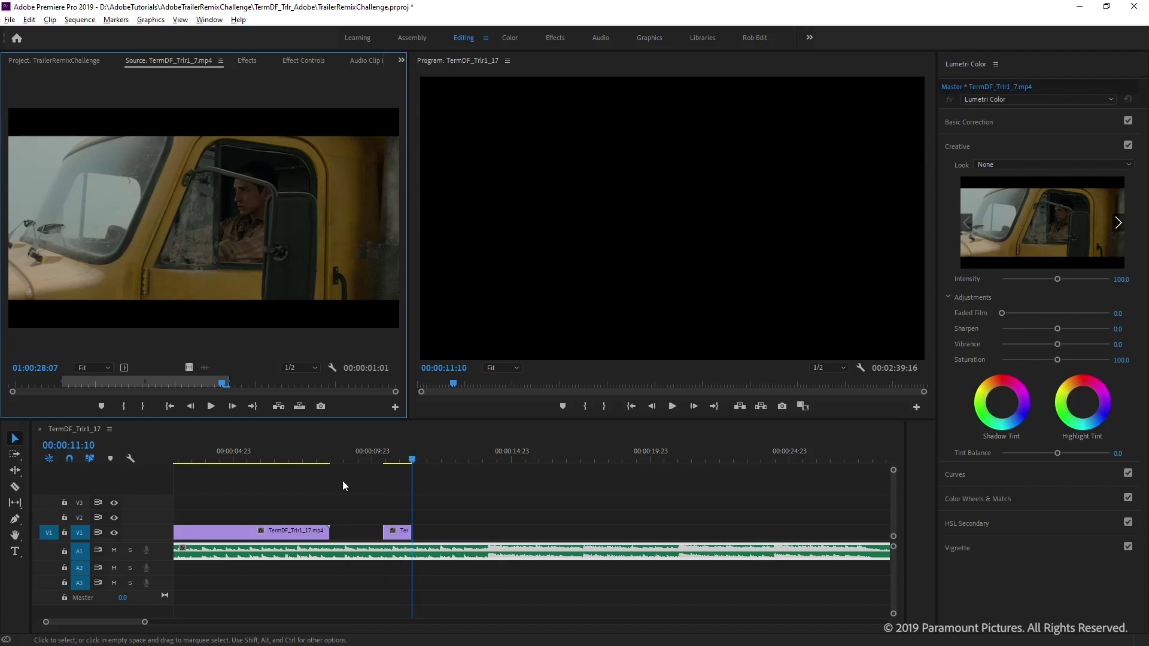
{"action": "left_click", "coordinate": [389, 460]}
{"action": "key", "text": "ctrl+z"}
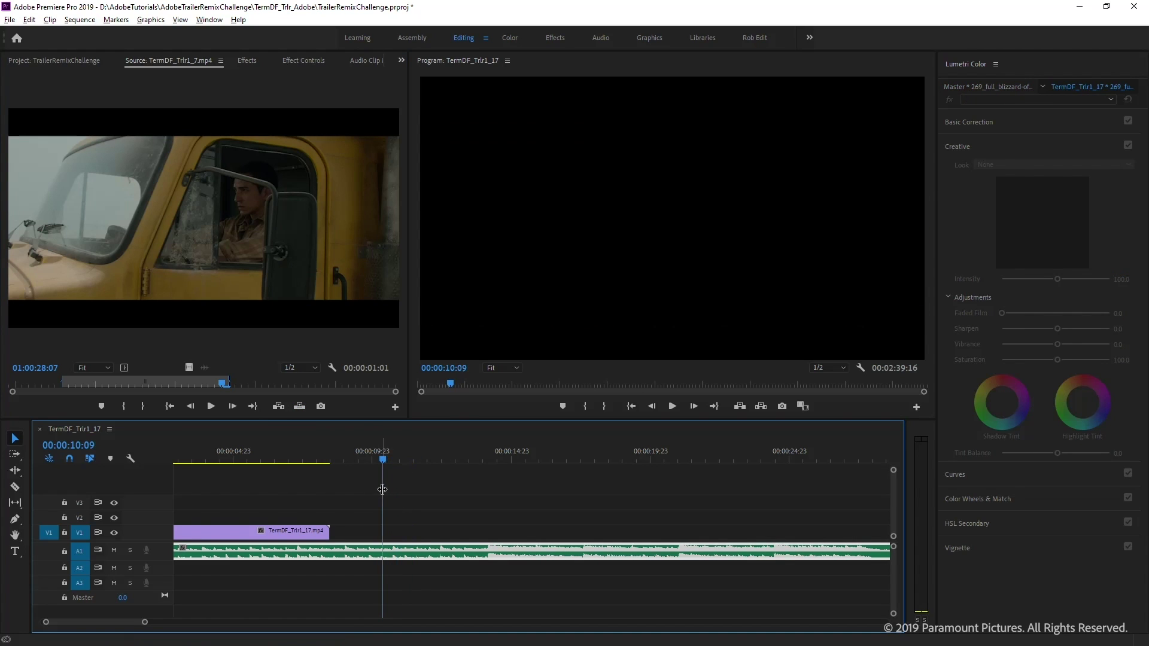
Append clips TermDF_Trlr1_3 to TermDF_Trlr1_14 after the V1 clip and shift all timeline clips about 6 seconds later.
{"action": "left_click", "coordinate": [59, 62]}
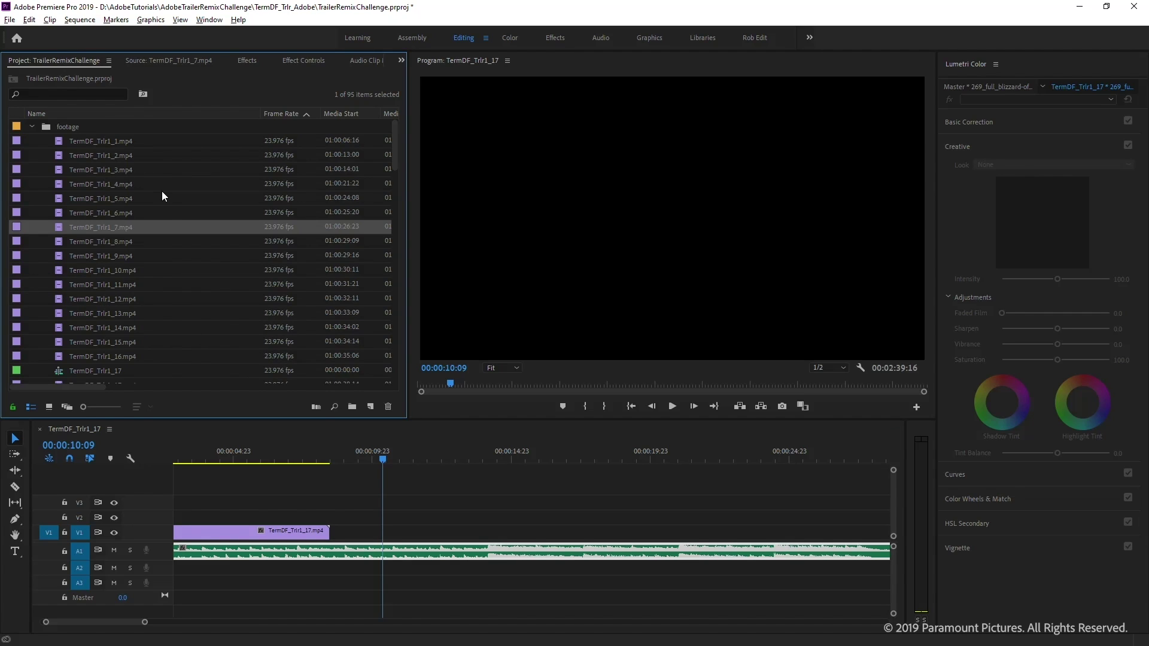
{"action": "left_click", "coordinate": [178, 180], "text": "shift"}
{"action": "left_click", "coordinate": [98, 264]}
{"action": "left_click", "coordinate": [111, 169]}
{"action": "left_click", "coordinate": [122, 328], "text": "shift"}
{"action": "left_click_drag", "start_coordinate": [317, 470], "coordinate": [433, 550]}
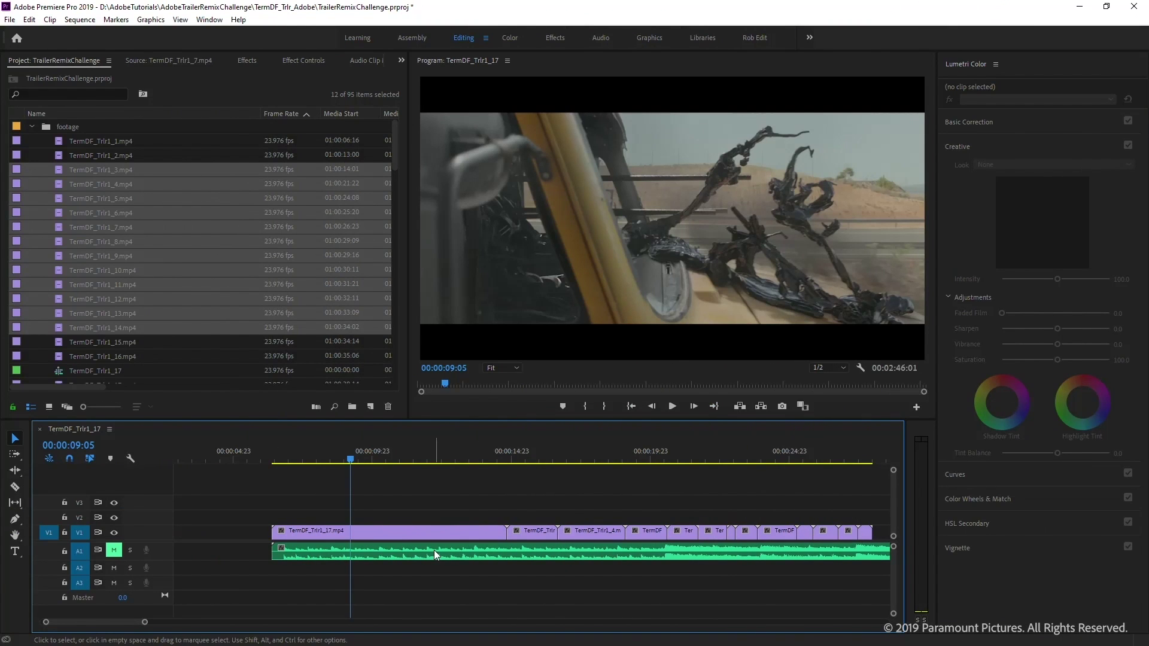
Lock the A1 music track and trim both ends of the TermDF_Trlr1_17 clip to a duration of 00:00:03:23.
{"action": "left_click", "coordinate": [64, 551]}
{"action": "left_click_drag", "start_coordinate": [332, 458], "coordinate": [358, 512]}
{"action": "left_click", "coordinate": [322, 460]}
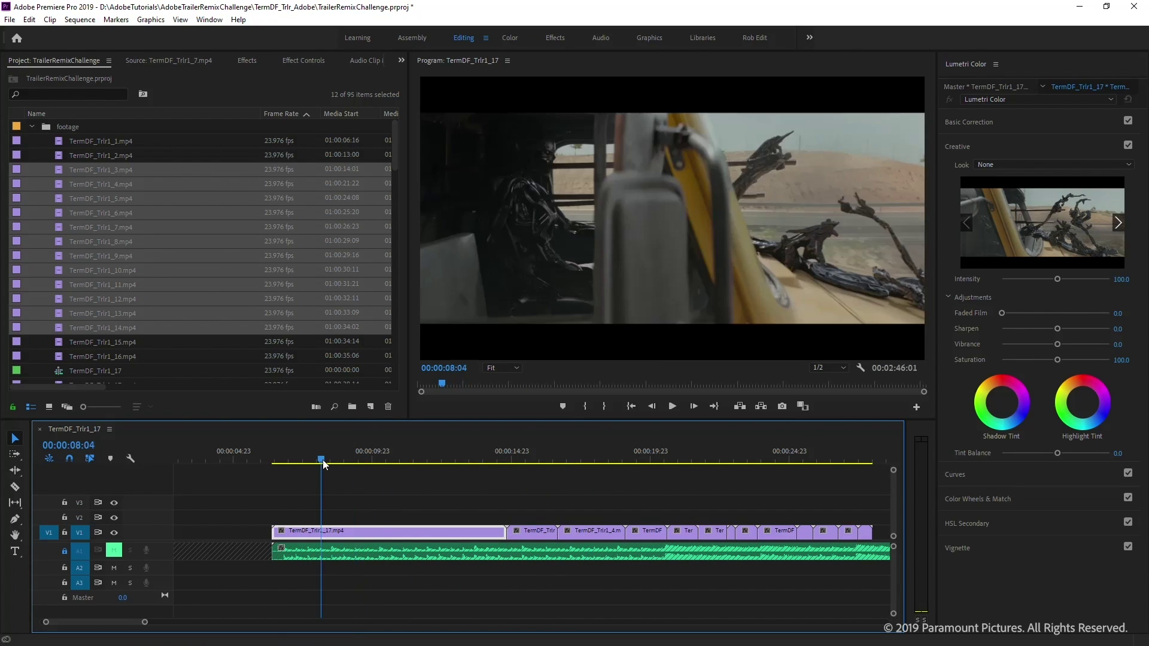
{"action": "left_click_drag", "start_coordinate": [276, 530], "coordinate": [308, 530]}
{"action": "left_click_drag", "start_coordinate": [504, 531], "coordinate": [417, 530]}
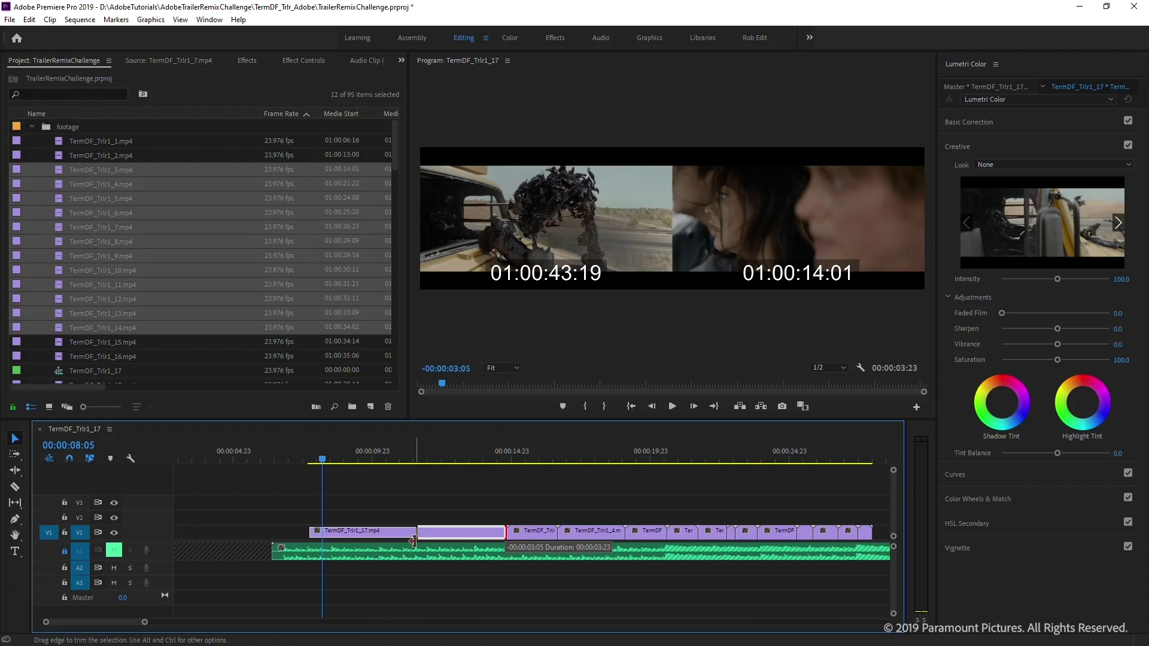
Ripple-delete the gap between the trimmed TermDF_Trlr1_17 clip and the next clip on V1, returning the playhead to 00:00:06:01.
{"action": "left_click", "coordinate": [361, 463]}
{"action": "mouse_move", "coordinate": [361, 463]}
{"action": "left_mouse_down"}
{"action": "mouse_move", "coordinate": [417, 474]}
{"action": "mouse_move", "coordinate": [371, 480]}
{"action": "left_mouse_up"}
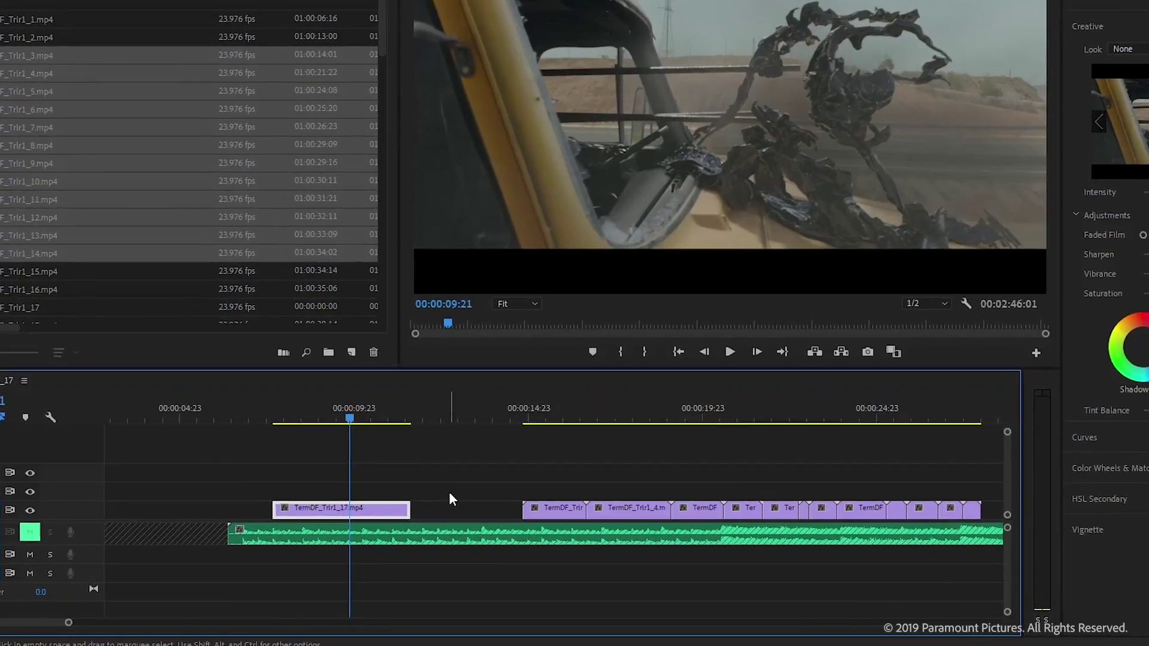
{"action": "right_click", "coordinate": [449, 508]}
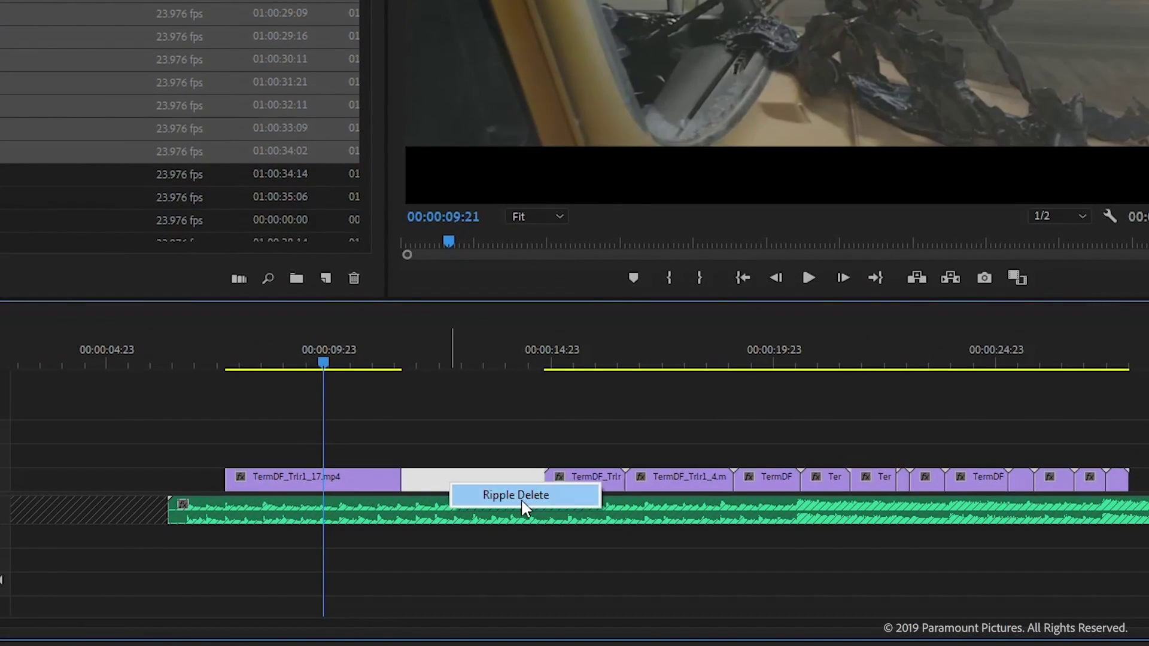
{"action": "left_click", "coordinate": [503, 522]}
{"action": "key", "text": "Down"}
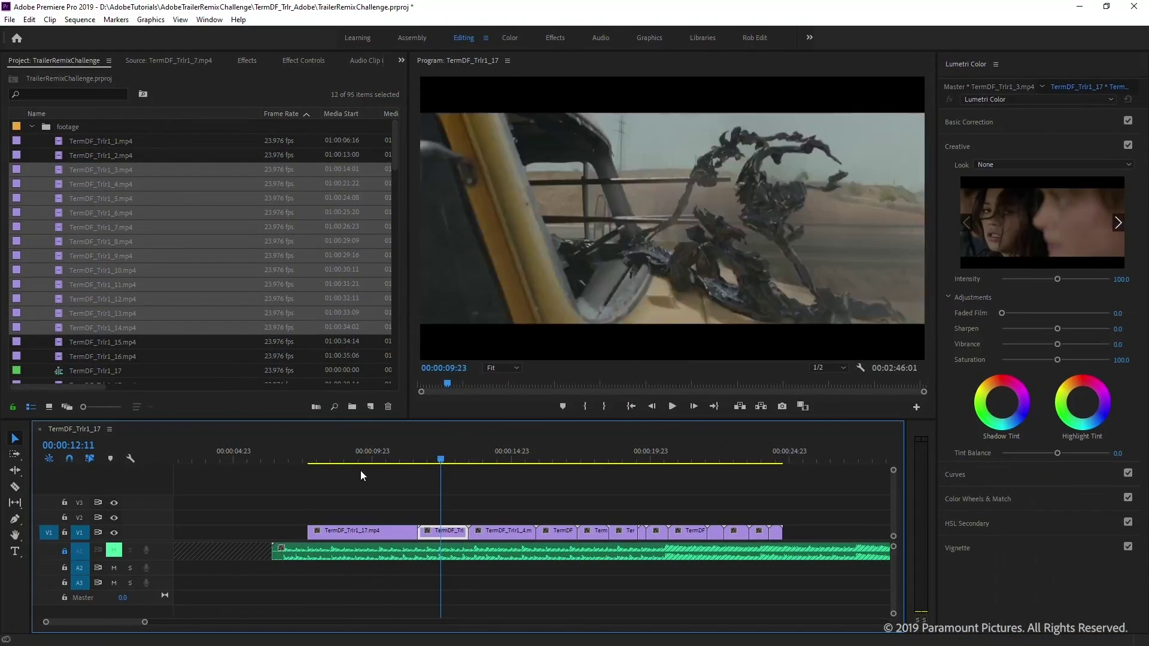
{"action": "left_click_drag", "start_coordinate": [360, 470], "coordinate": [262, 463]}
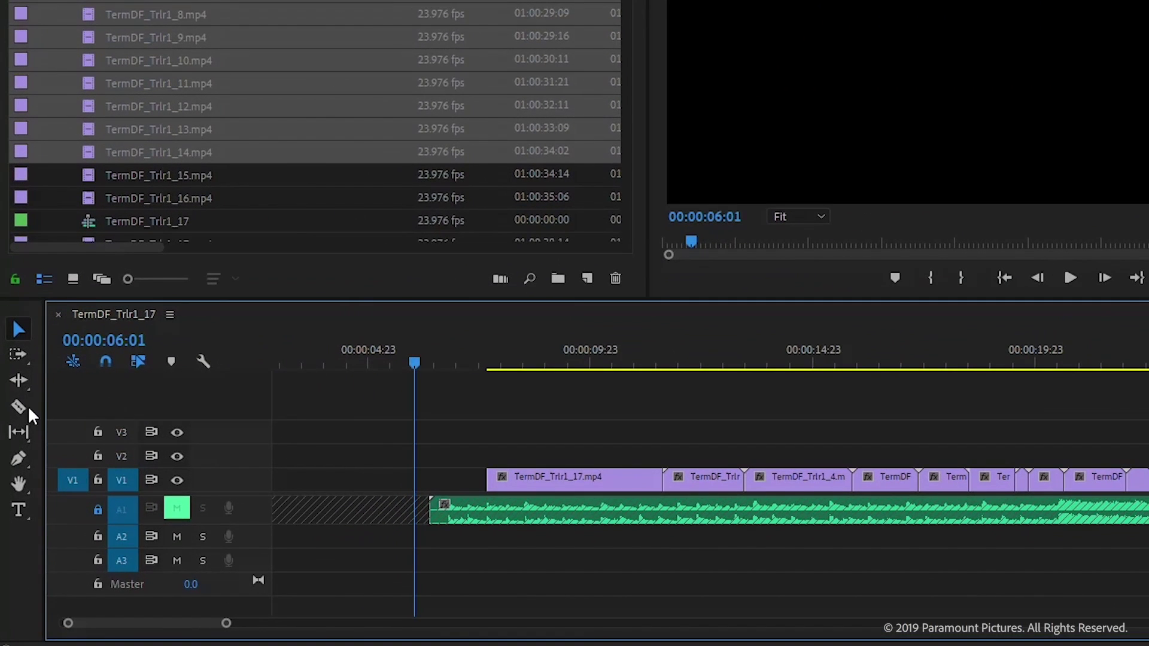
Split the TermDF_Trlr1_17 clip on V1 at about 00:00:09:13 with the Razor tool.
{"action": "left_click", "coordinate": [15, 487]}
{"action": "left_click", "coordinate": [569, 479]}
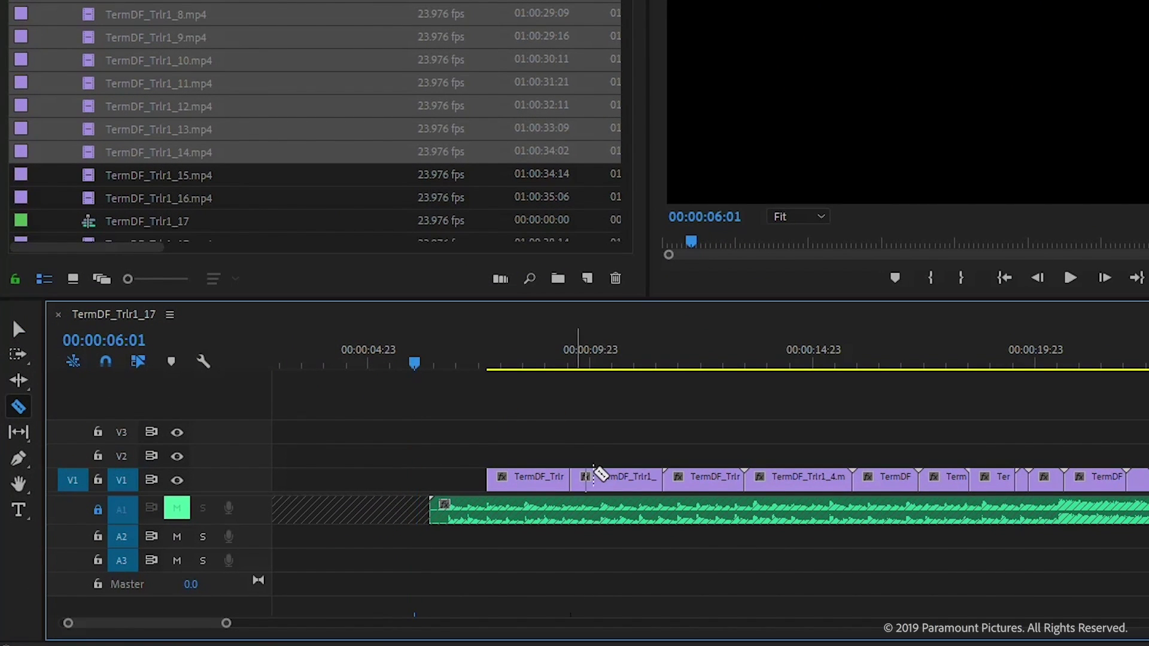
Scrub across the V1 clips to 00:00:12:06 to check clip selection at the playhead, and inspect the Selection Follows Playhead option.
{"action": "left_click_drag", "start_coordinate": [562, 370], "coordinate": [636, 409]}
{"action": "key", "text": "Left"}
{"action": "key", "text": "Left"}
{"action": "key", "text": "Left"}
{"action": "key", "text": "Left"}
{"action": "key", "text": "Left"}
{"action": "key", "text": "Left"}
{"action": "key", "text": "Left"}
{"action": "key", "text": "Left"}
{"action": "key", "text": "Left"}
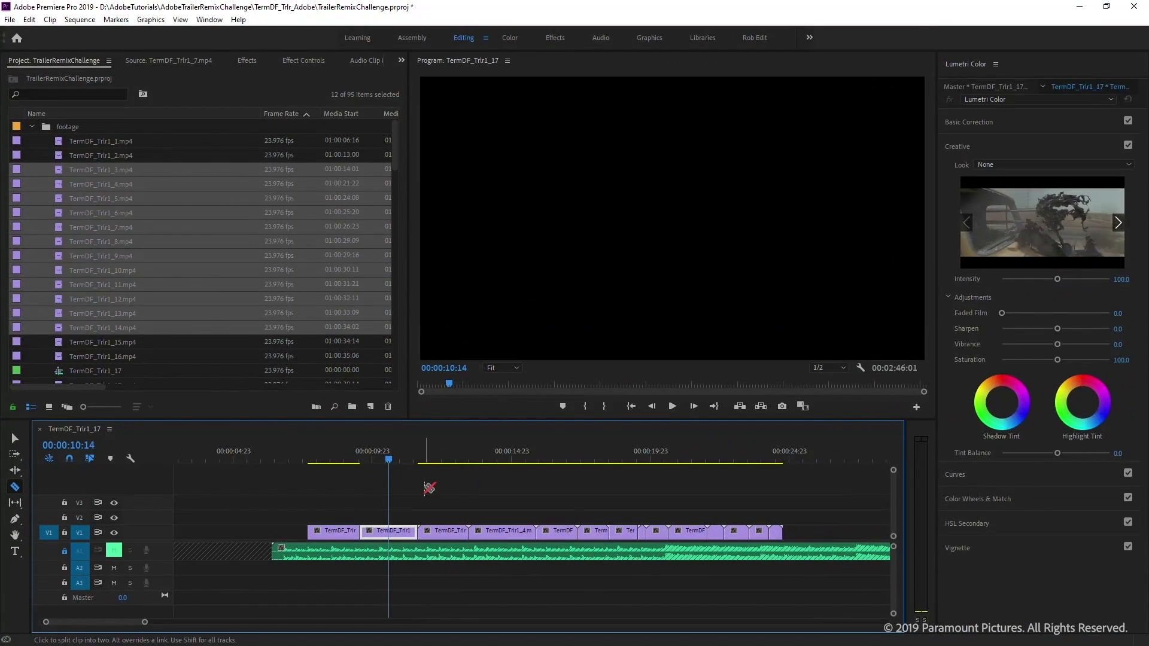
{"action": "mouse_move", "coordinate": [454, 461]}
{"action": "left_mouse_down"}
{"action": "mouse_move", "coordinate": [462, 474]}
{"action": "mouse_move", "coordinate": [333, 472]}
{"action": "mouse_move", "coordinate": [666, 512]}
{"action": "mouse_move", "coordinate": [651, 474]}
{"action": "mouse_move", "coordinate": [450, 478]}
{"action": "left_mouse_up"}
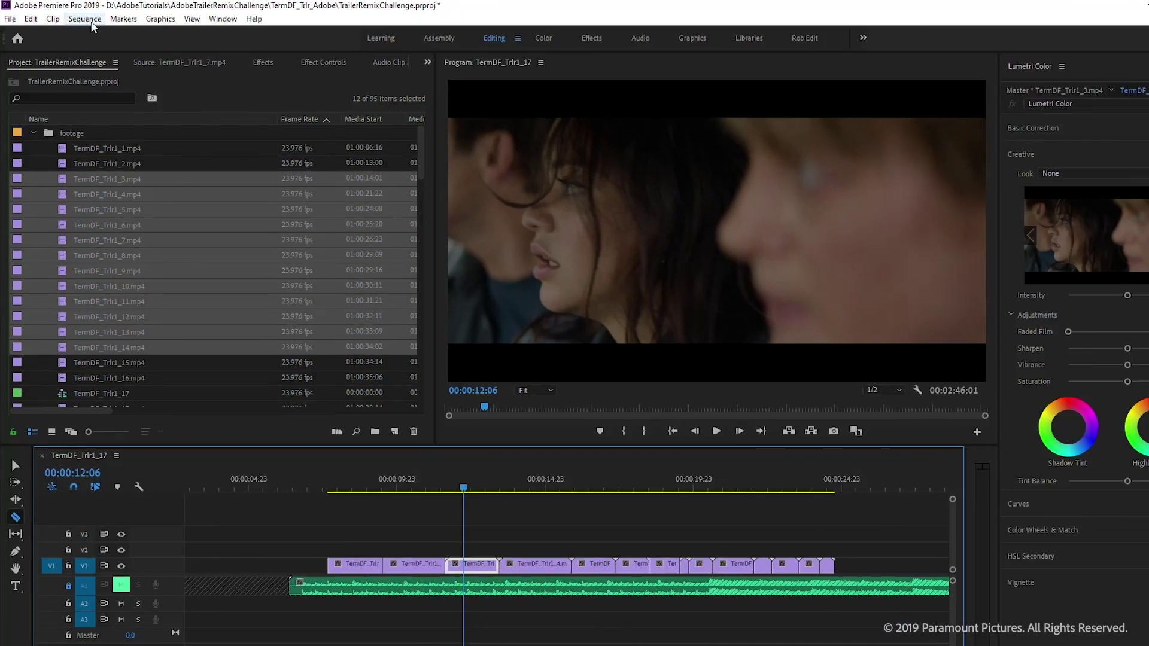
{"action": "left_click", "coordinate": [80, 20]}
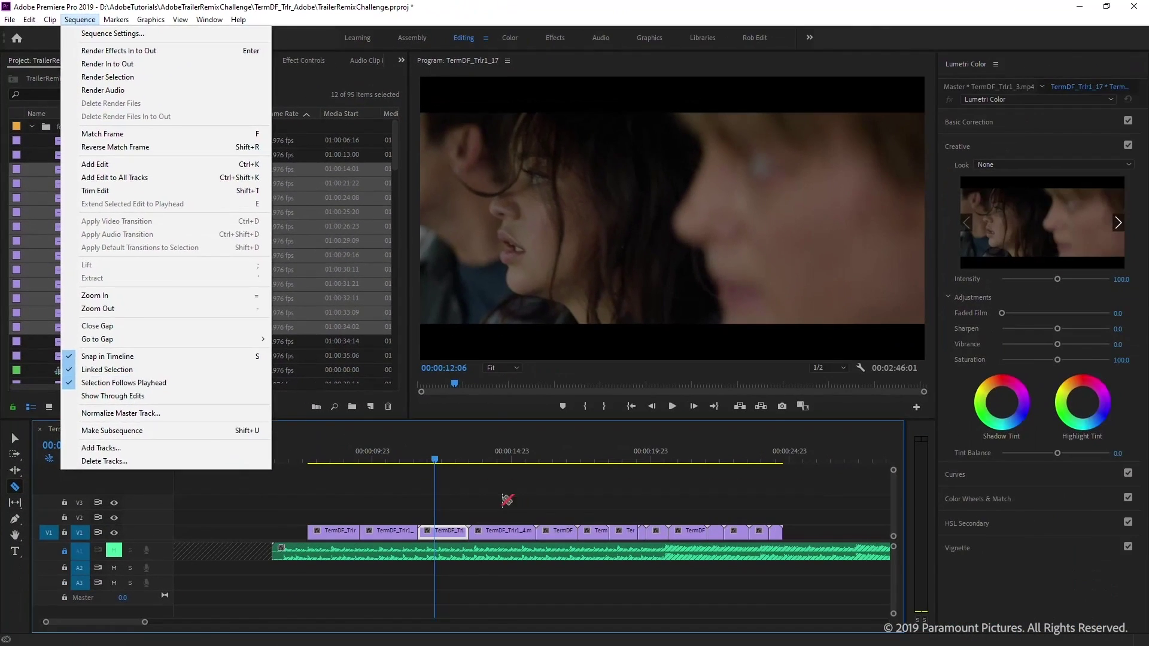
{"action": "left_click", "coordinate": [276, 562]}
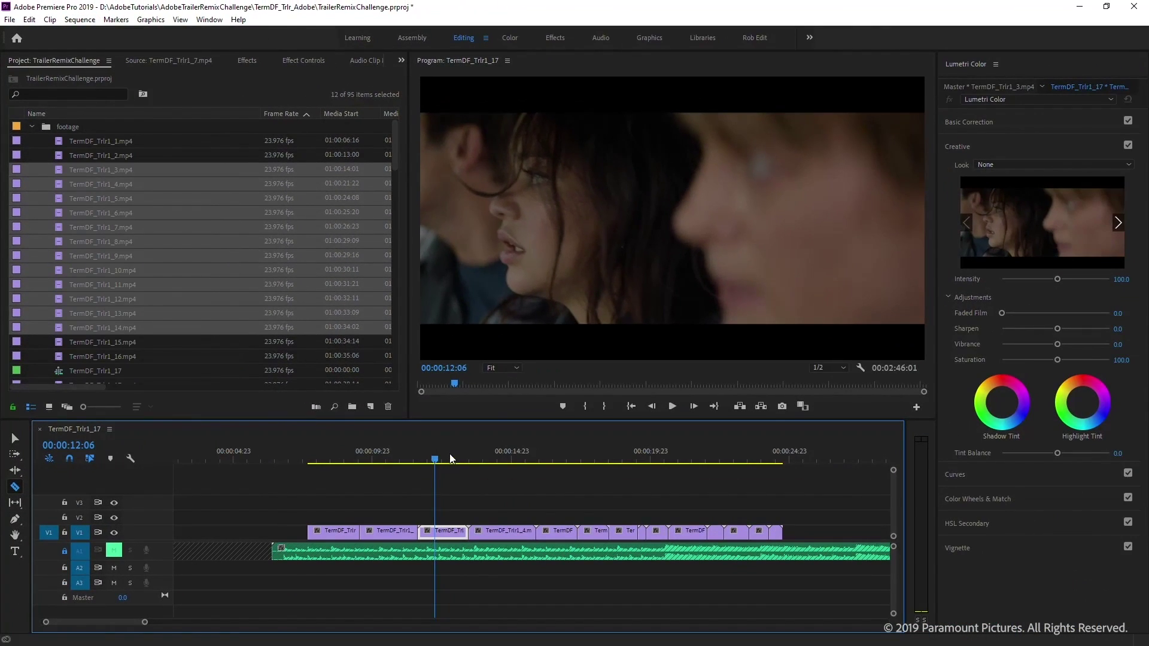
Move the playhead to 00:00:14:13, delete the TermDF_Trlr1_4 clip it selects on V1, and undo the deletion.
{"action": "left_click_drag", "start_coordinate": [529, 460], "coordinate": [500, 502]}
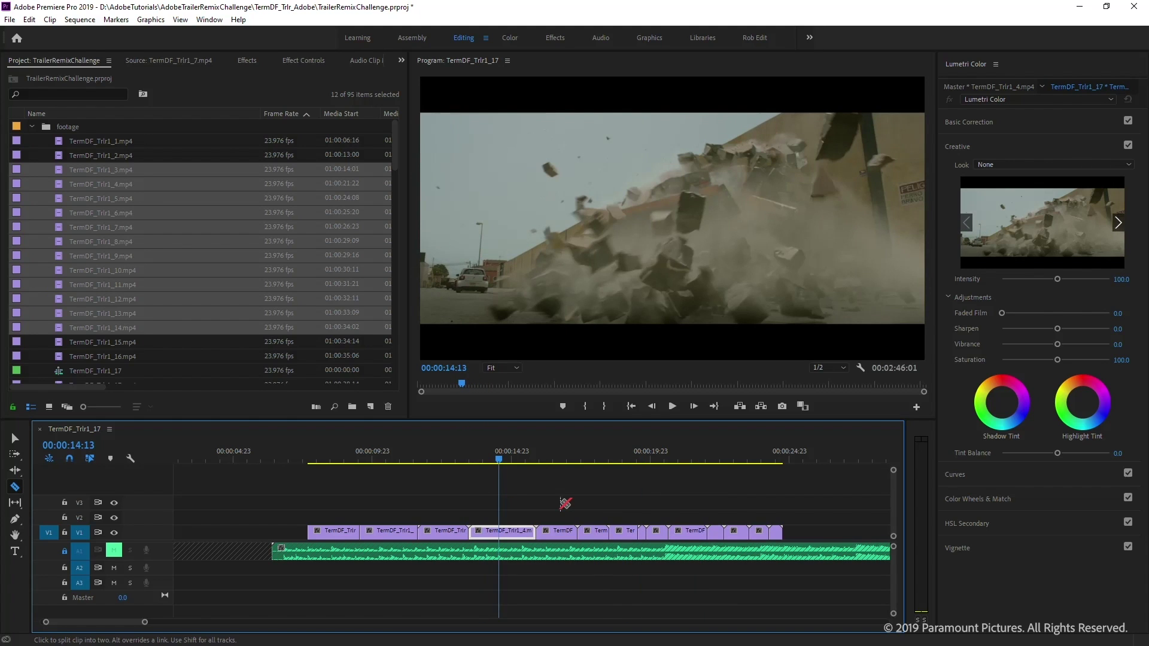
{"action": "key", "text": "Delete"}
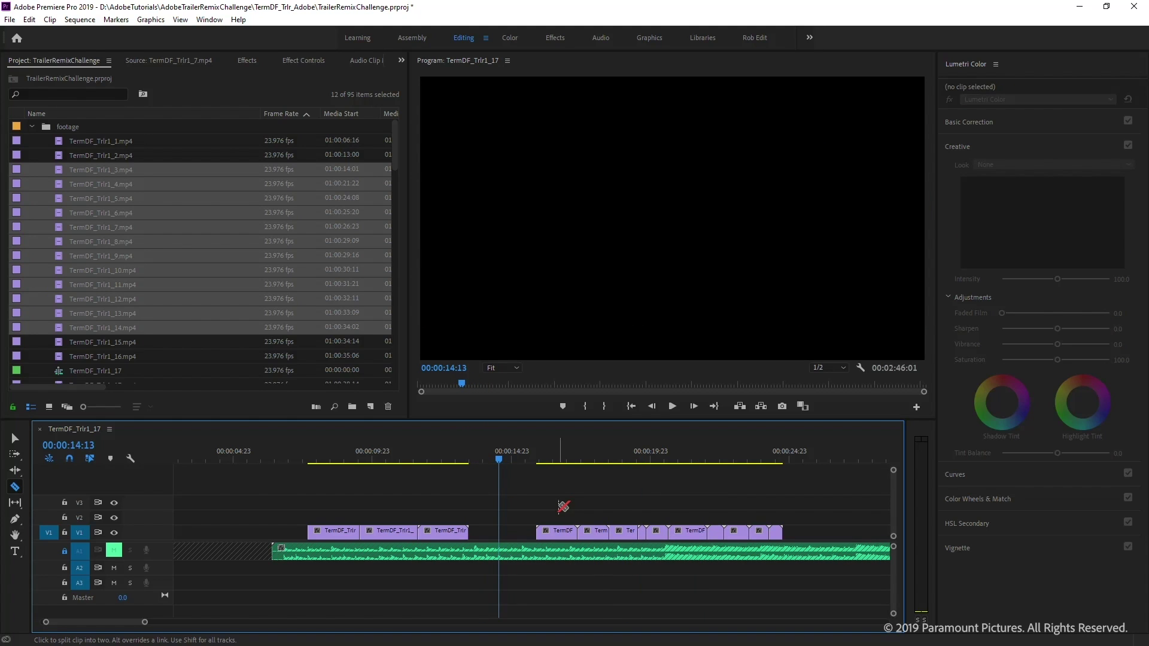
{"action": "key", "text": "ctrl+z"}
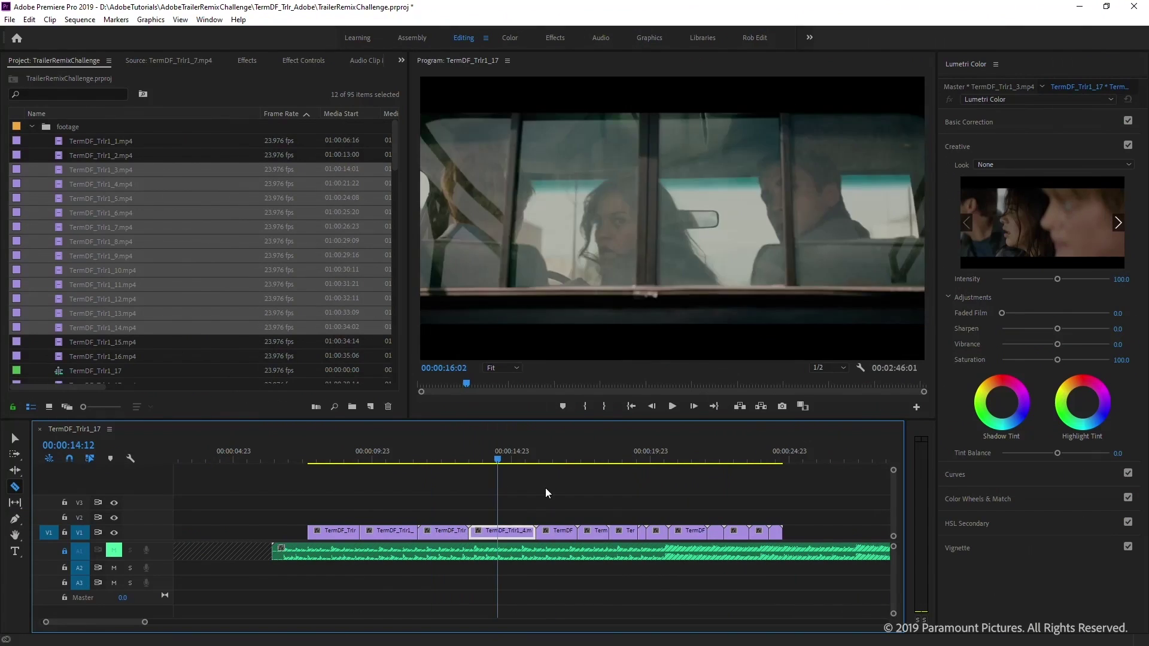
Try the Ripple Edit tool on the start and end of the second TermDF_Trlr1_17 piece on V1.
{"action": "left_click", "coordinate": [562, 491]}
{"action": "left_click_drag", "start_coordinate": [562, 491], "coordinate": [382, 519]}
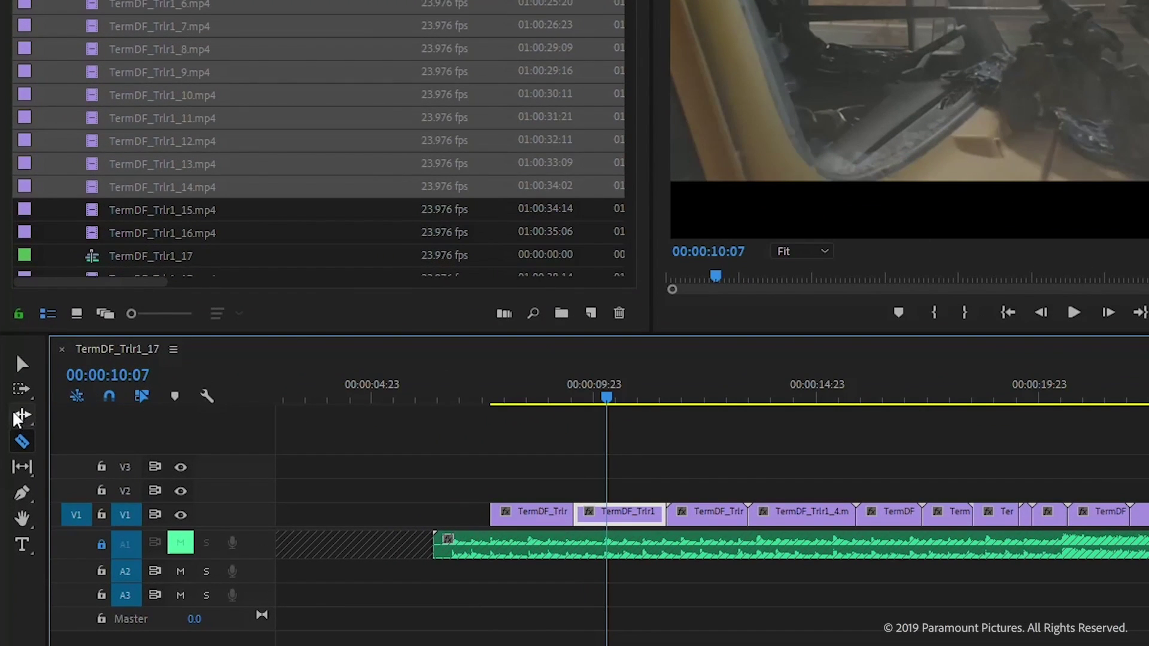
{"action": "left_click", "coordinate": [28, 421]}
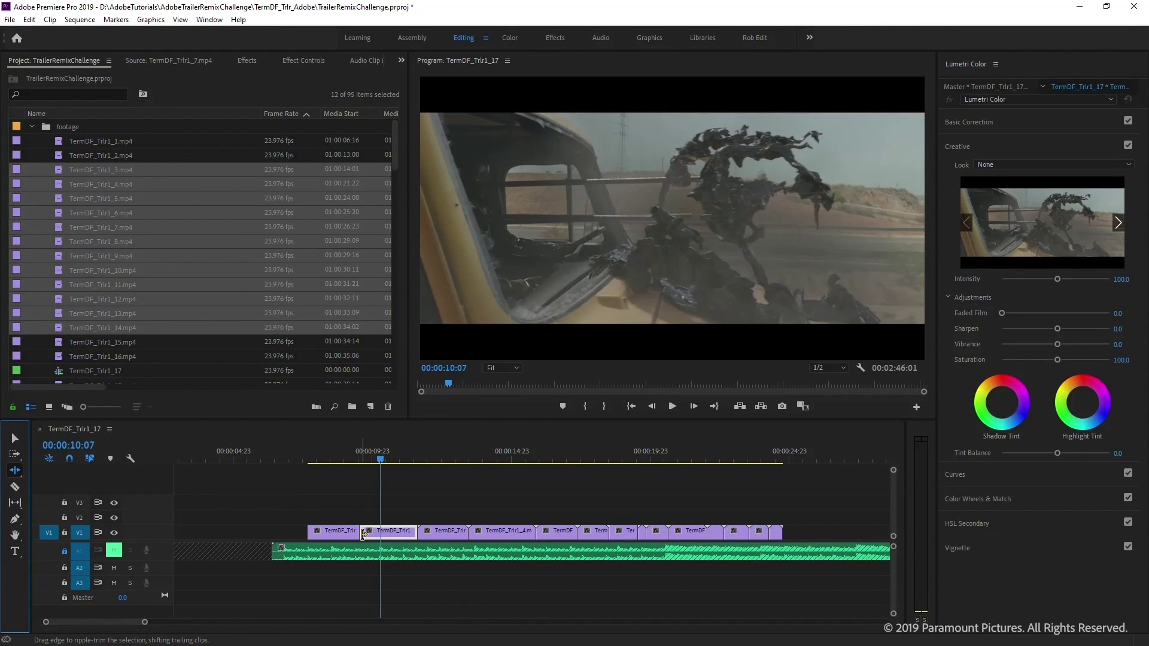
{"action": "left_click_drag", "start_coordinate": [363, 534], "coordinate": [372, 537]}
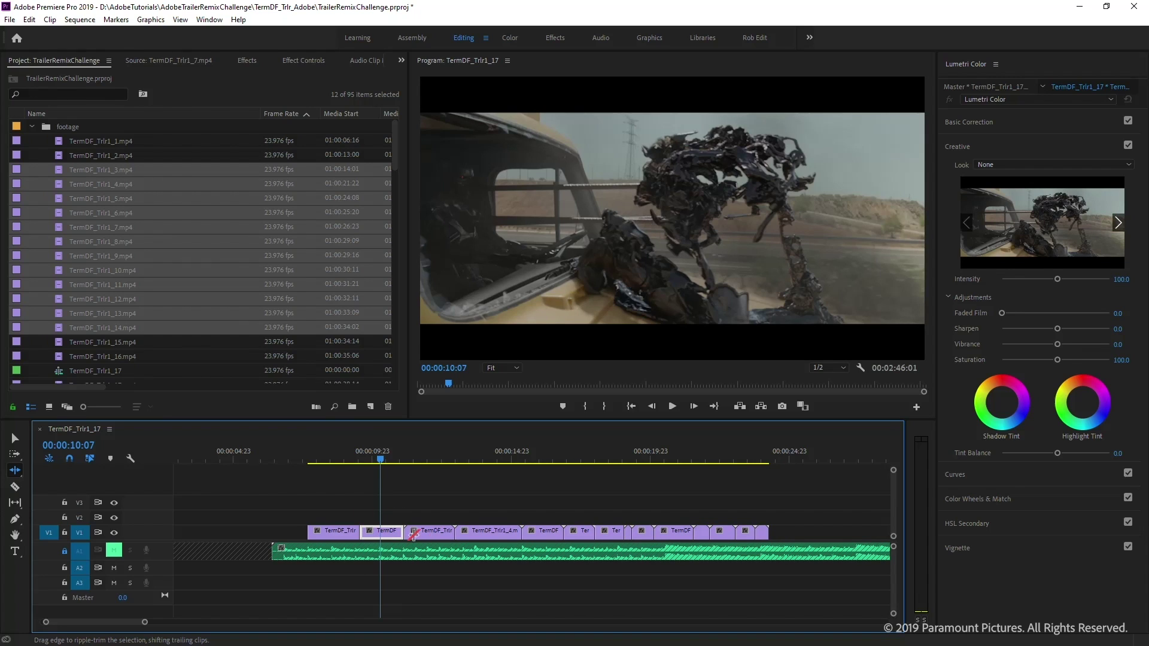
{"action": "left_click_drag", "start_coordinate": [402, 535], "coordinate": [430, 509]}
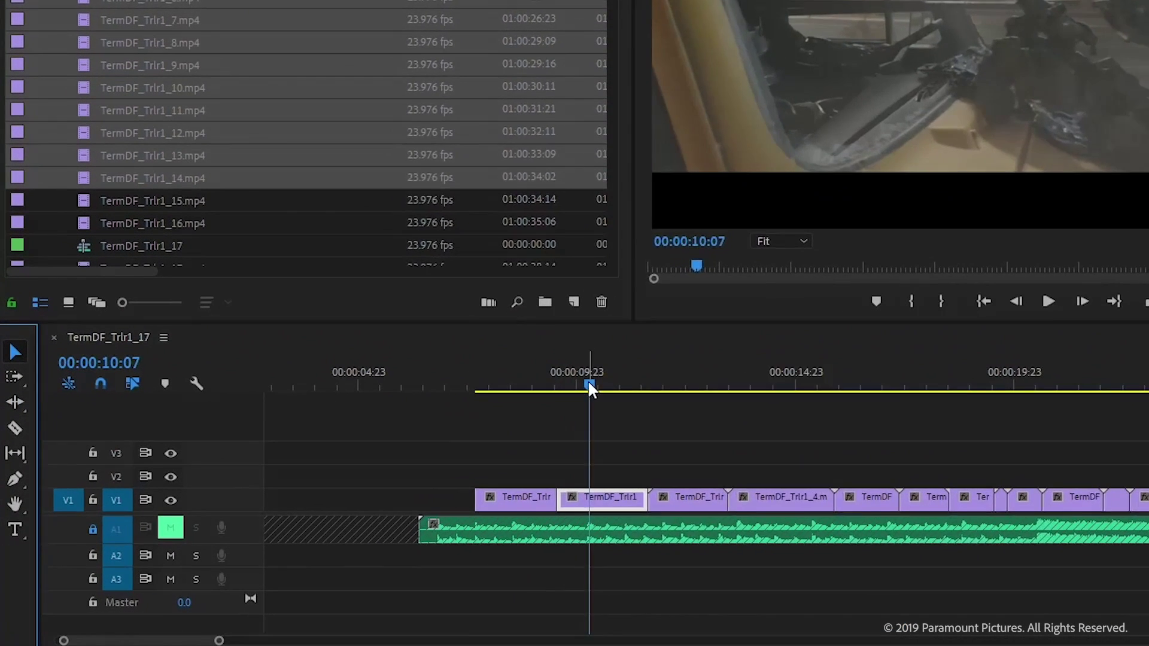
Ripple-trim the start of the second TermDF_Trlr1_17 piece to the playhead at 00:00:10:02, and its end to the playhead at 00:00:10:15.
{"action": "left_click_drag", "start_coordinate": [380, 460], "coordinate": [365, 461]}
{"action": "left_click_drag", "start_coordinate": [580, 393], "coordinate": [590, 390]}
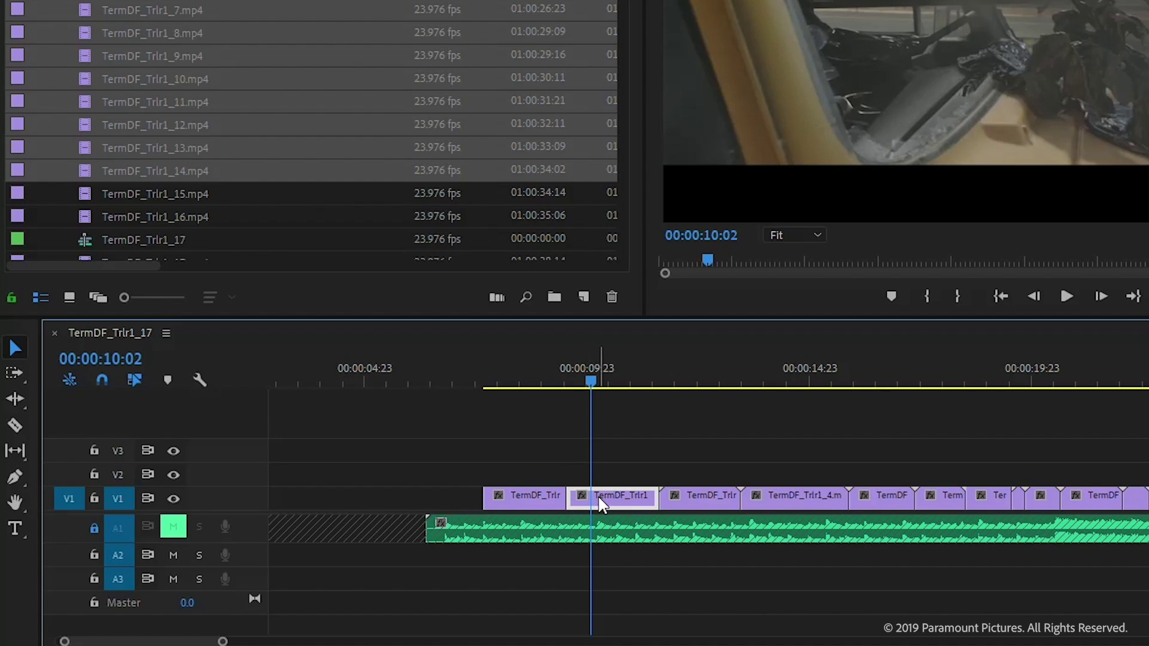
{"action": "key", "text": "q"}
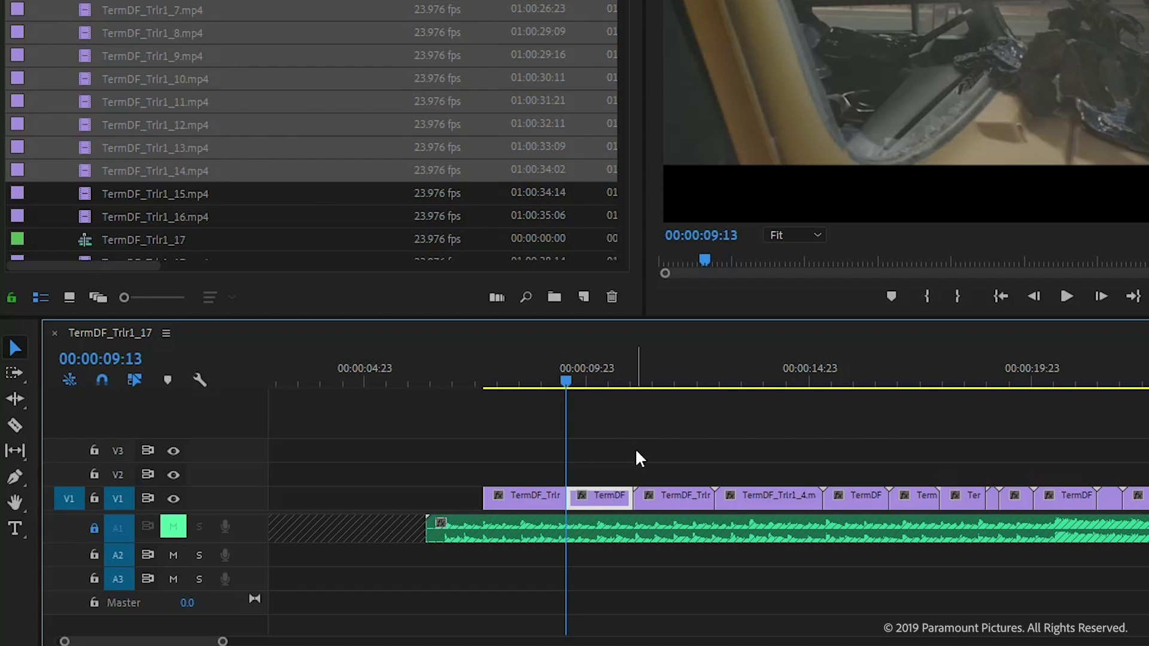
{"action": "left_click_drag", "start_coordinate": [580, 377], "coordinate": [617, 386]}
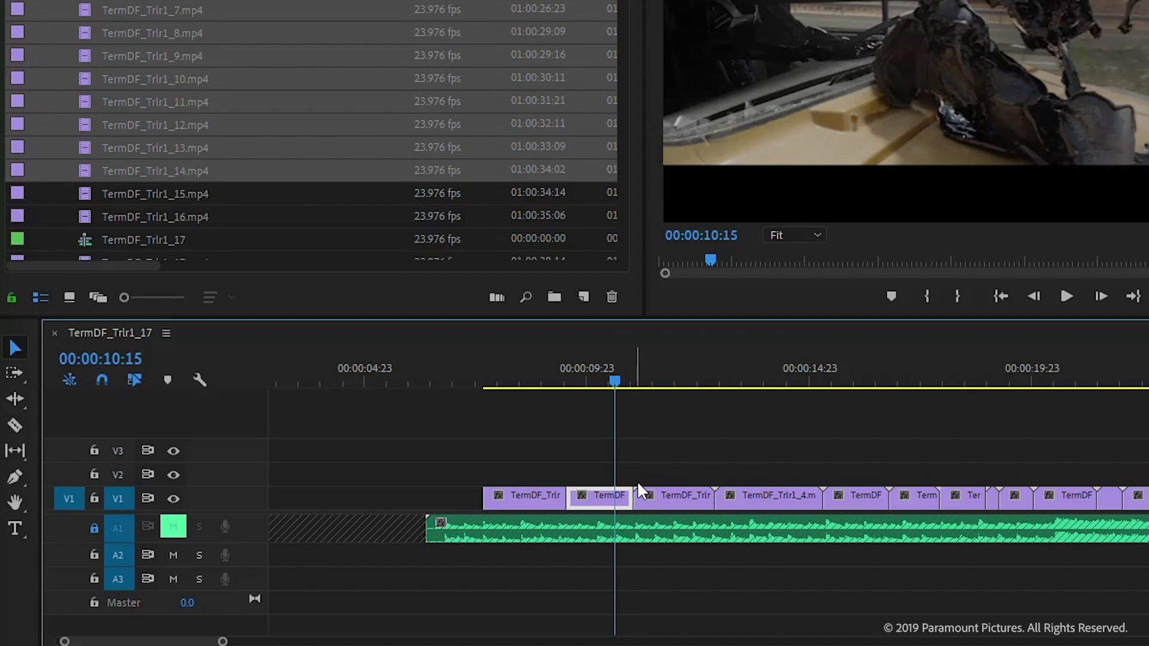
{"action": "key", "text": "w"}
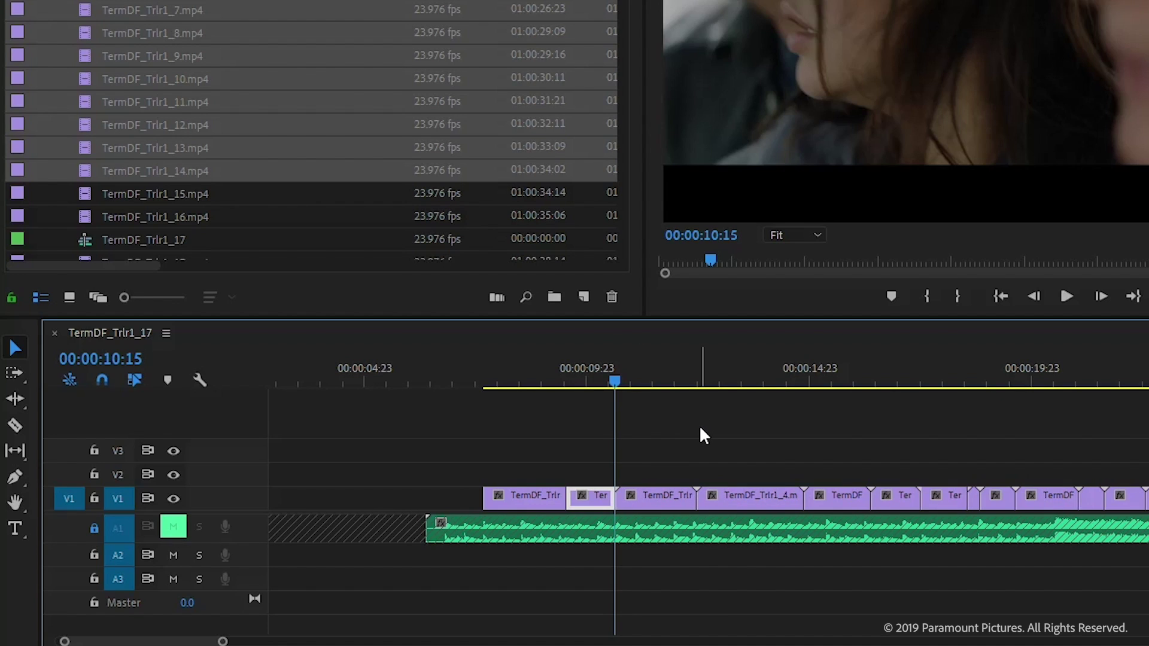
Shorten the TermDF_Trlr1_3 clip on V1 by ripple-trimming it at the playhead.
{"action": "left_click_drag", "start_coordinate": [618, 383], "coordinate": [660, 407]}
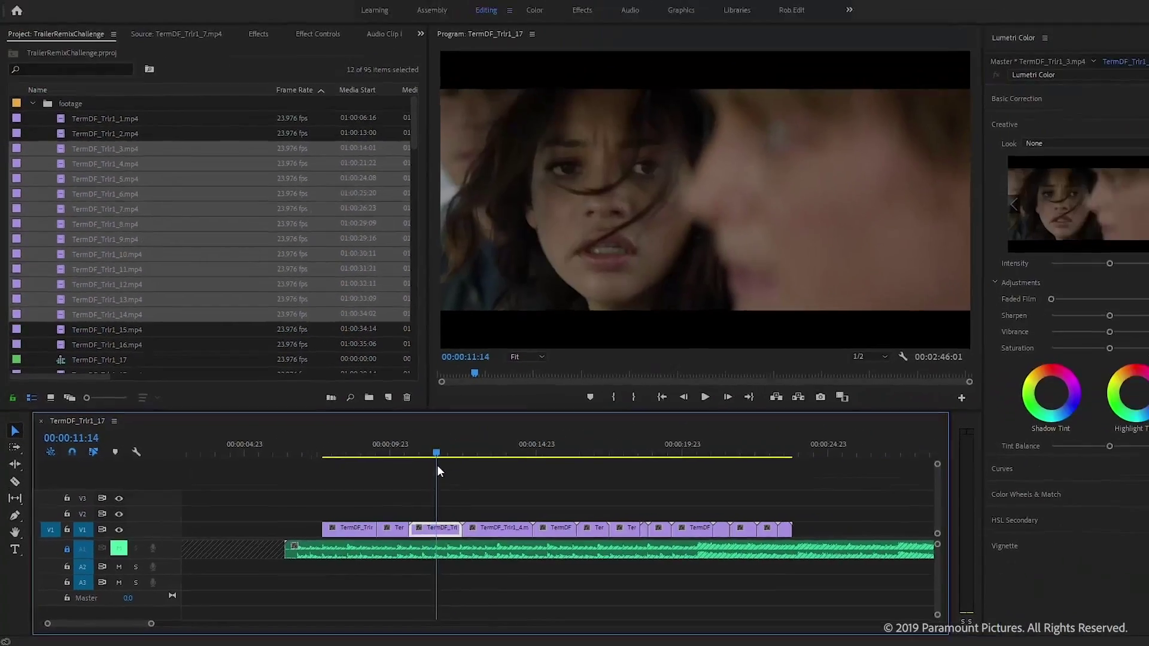
{"action": "mouse_move", "coordinate": [436, 465]}
{"action": "left_mouse_down"}
{"action": "mouse_move", "coordinate": [385, 457]}
{"action": "mouse_move", "coordinate": [424, 471]}
{"action": "left_mouse_up"}
{"action": "key", "text": "w"}
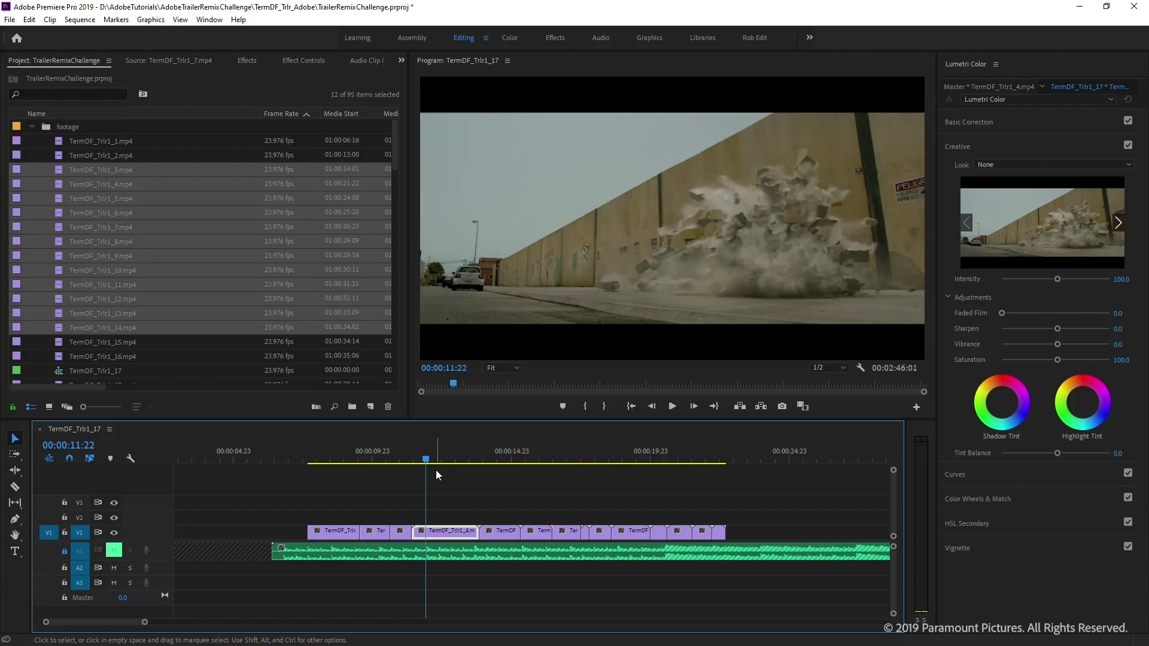
Rearrange V1 by inserting the TermDF_Trlr1_5 clip before TermDF_Trlr1_4 at 00:00:11:10, and scrub through the new order.
{"action": "left_click", "coordinate": [437, 469]}
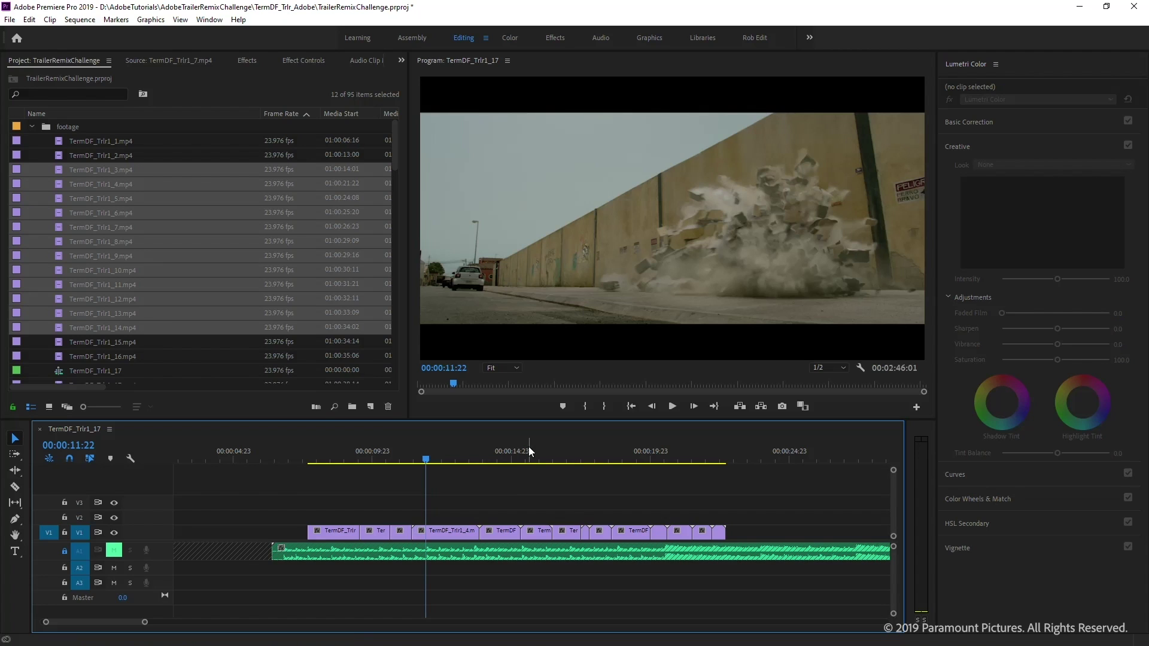
{"action": "left_click", "coordinate": [495, 454]}
{"action": "left_click", "coordinate": [509, 534]}
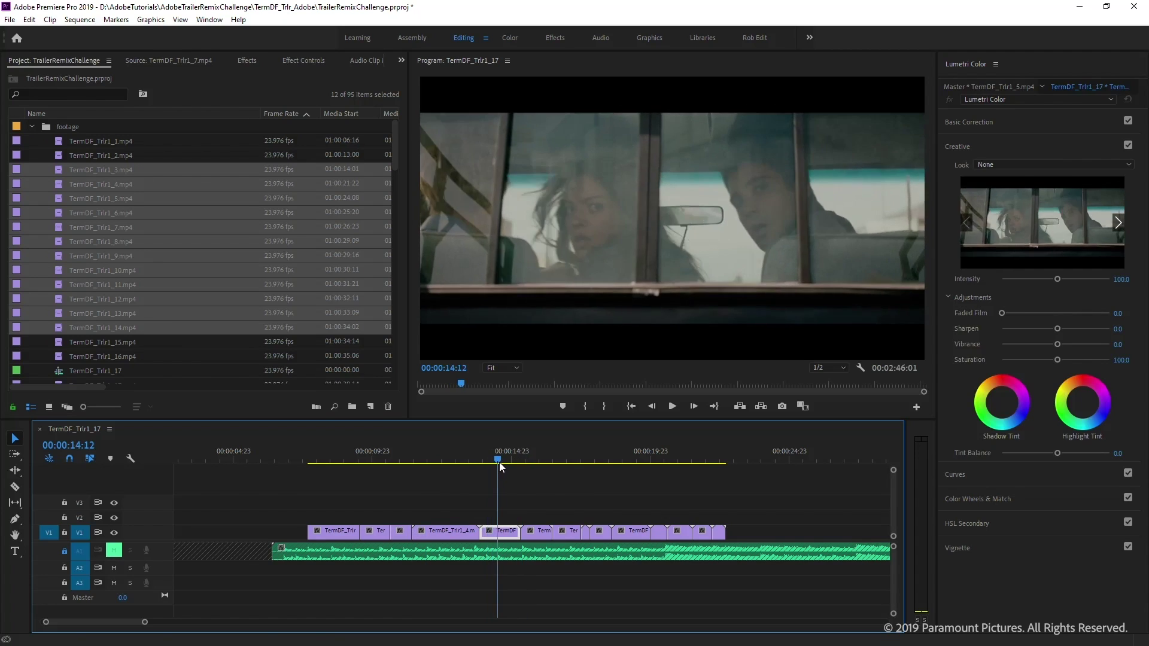
{"action": "mouse_move", "coordinate": [497, 458]}
{"action": "left_mouse_down"}
{"action": "mouse_move", "coordinate": [403, 468]}
{"action": "mouse_move", "coordinate": [496, 476]}
{"action": "left_mouse_up"}
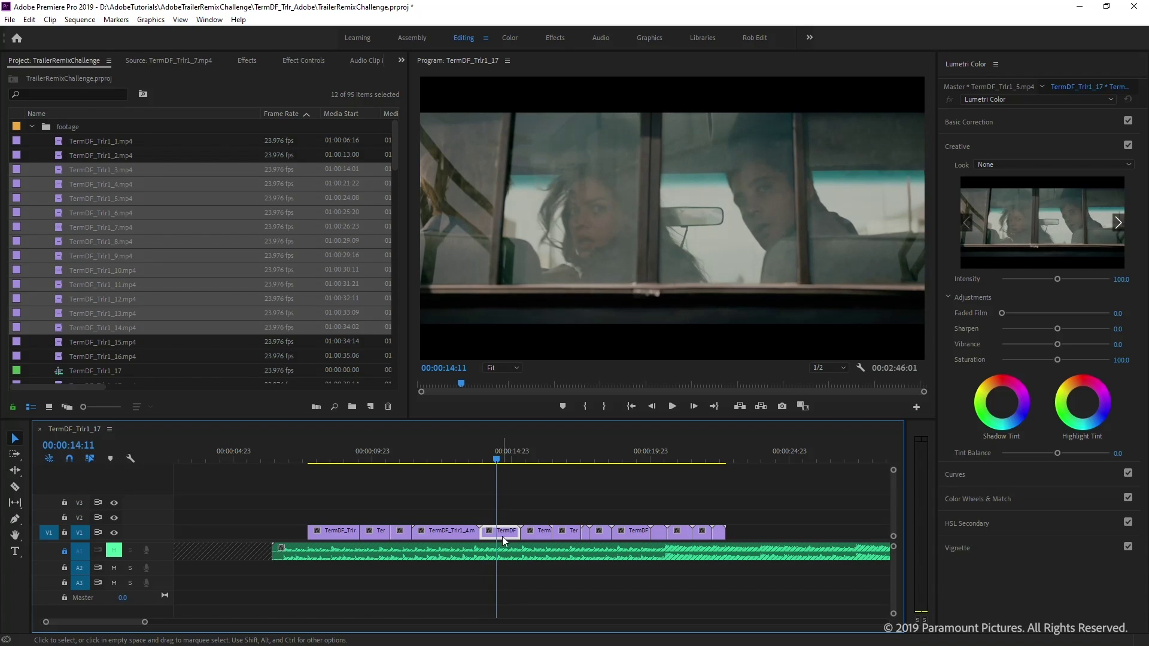
{"action": "left_click_drag", "start_coordinate": [426, 460], "coordinate": [499, 530]}
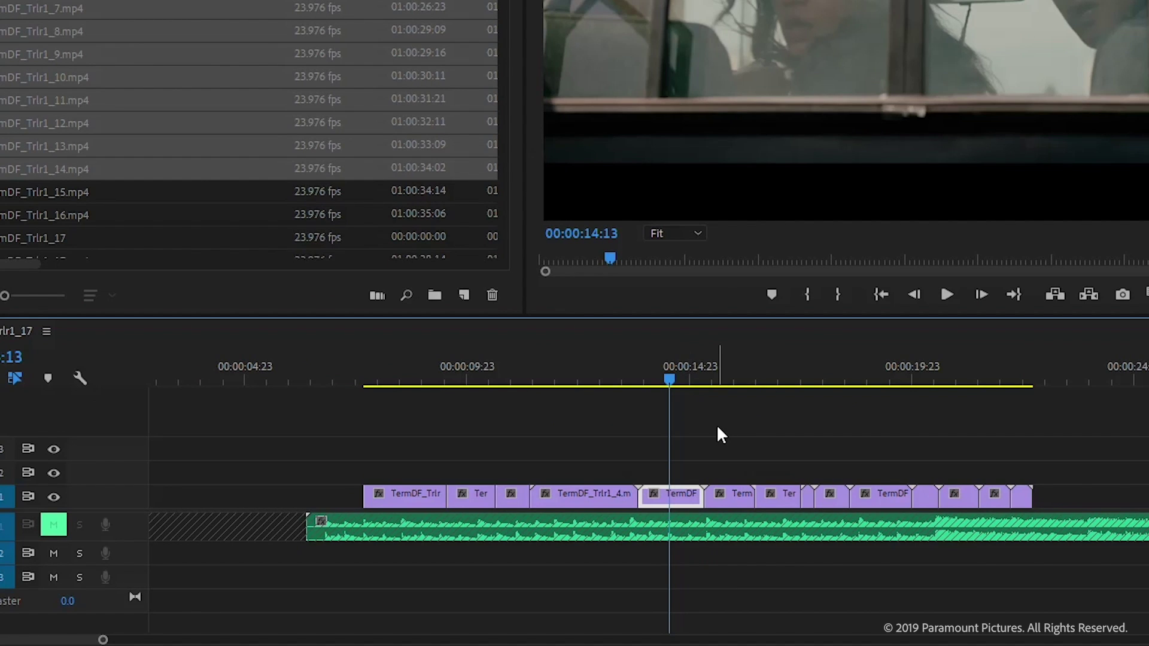
{"action": "left_click_drag", "start_coordinate": [683, 495], "coordinate": [568, 502]}
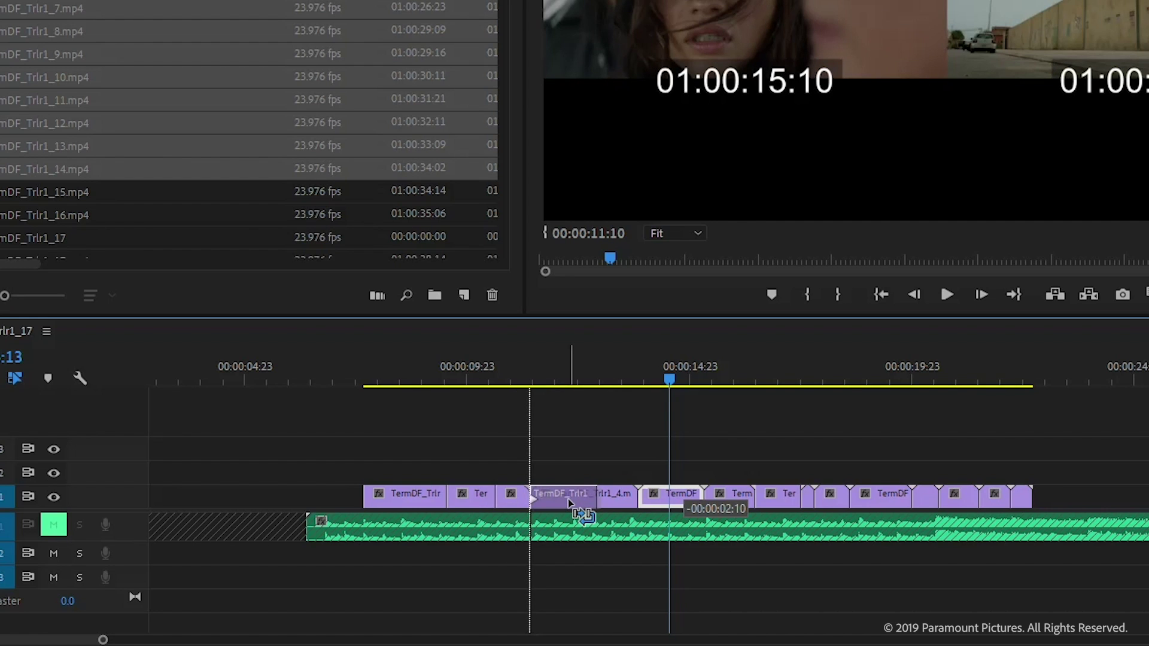
{"action": "left_click_drag", "start_coordinate": [569, 501], "coordinate": [573, 502]}
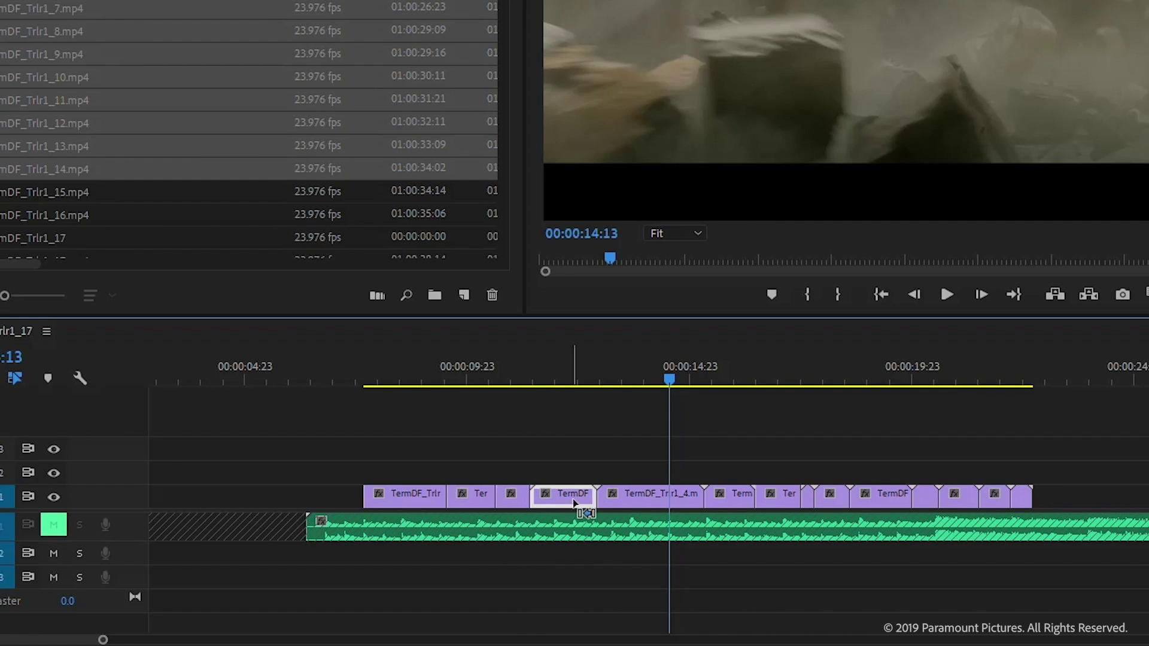
{"action": "mouse_move", "coordinate": [523, 377]}
{"action": "left_mouse_down"}
{"action": "mouse_move", "coordinate": [506, 381]}
{"action": "mouse_move", "coordinate": [545, 379]}
{"action": "left_mouse_up"}
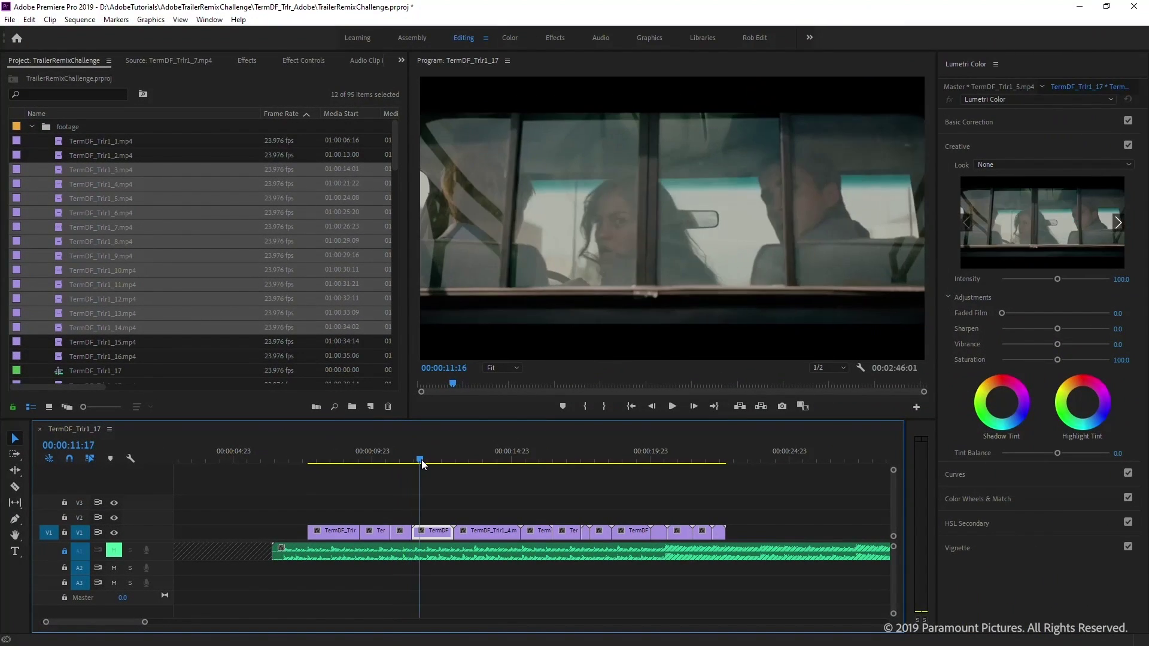
{"action": "left_click_drag", "start_coordinate": [421, 459], "coordinate": [470, 483]}
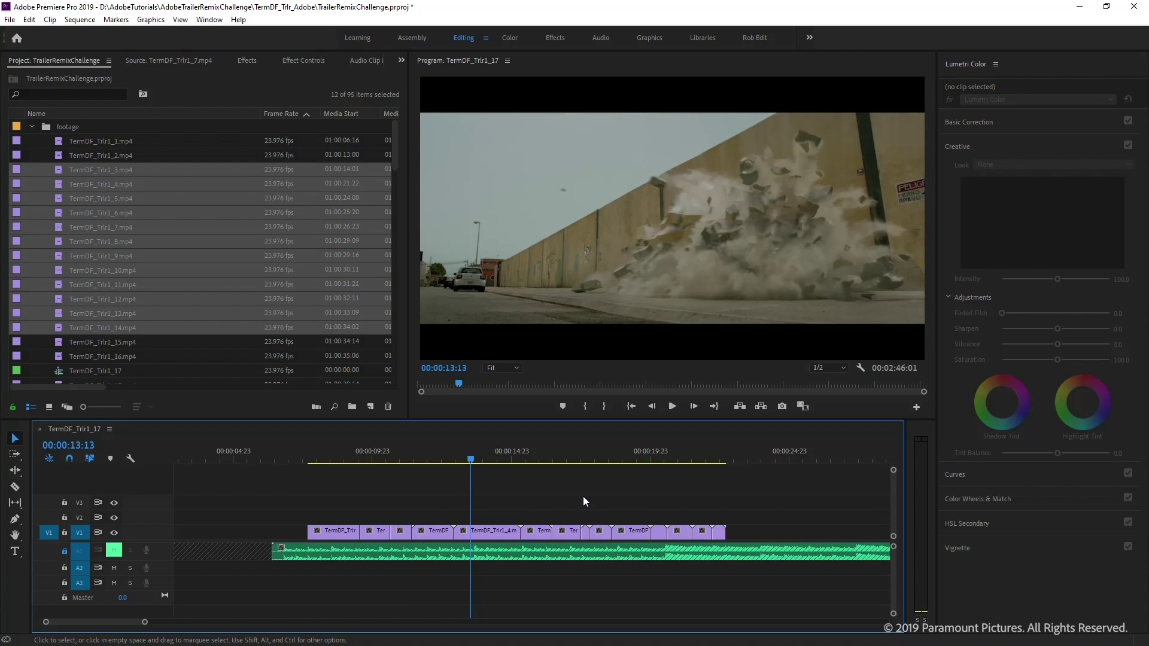
Rearrange V1 by inserting the four clips TermDF_Trlr1_9 to TermDF_Trlr1_12 as a group between TermDF_Trlr1_4 and TermDF_Trlr1_6.
{"action": "left_click", "coordinate": [576, 456]}
{"action": "left_click_drag", "start_coordinate": [577, 455], "coordinate": [532, 464]}
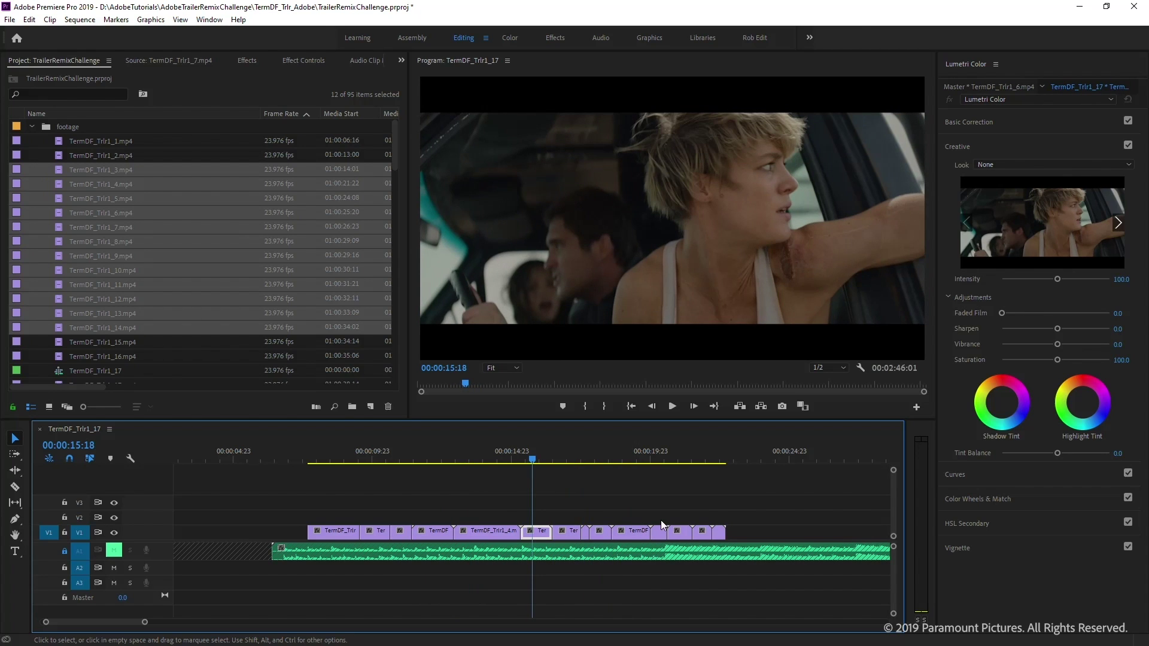
{"action": "left_click_drag", "start_coordinate": [687, 516], "coordinate": [603, 507]}
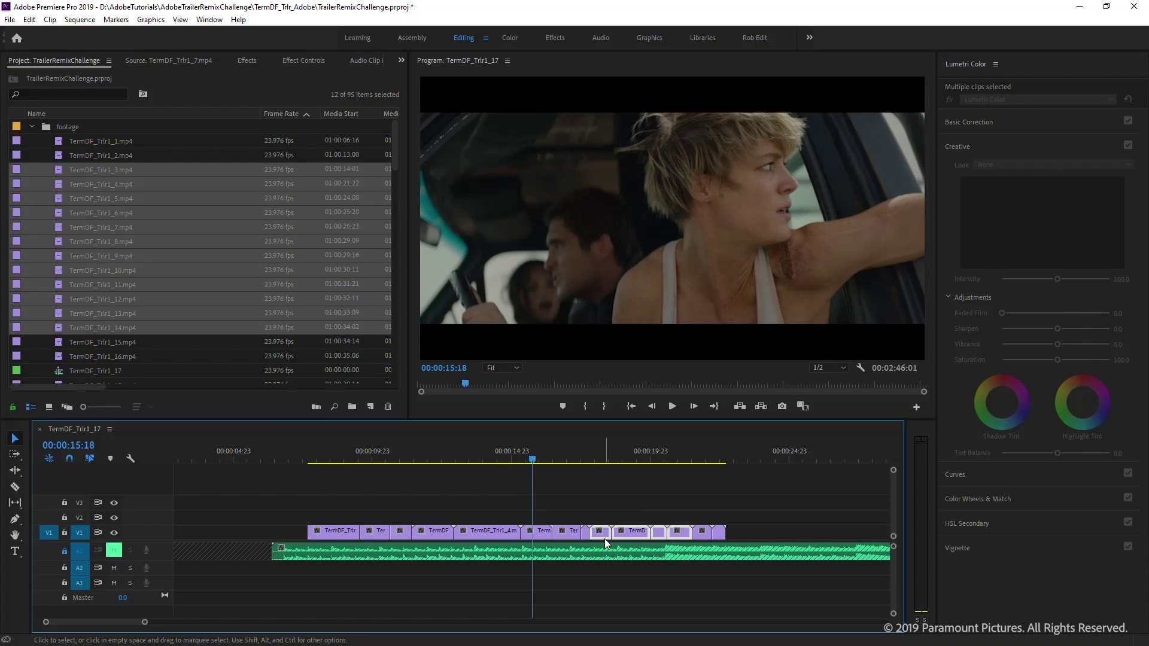
{"action": "left_click_drag", "start_coordinate": [603, 536], "coordinate": [533, 534]}
{"action": "left_click_drag", "start_coordinate": [523, 456], "coordinate": [619, 473]}
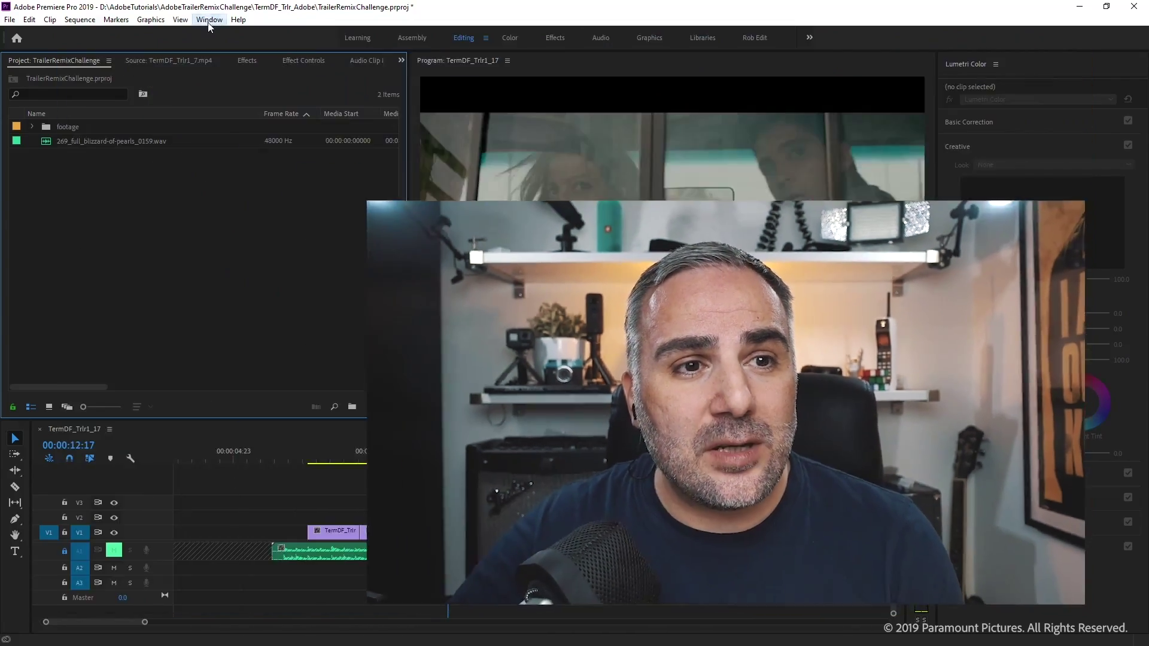
Switch to the Graphics workspace to show the Essential Graphics templates.
{"action": "left_click", "coordinate": [214, 20]}
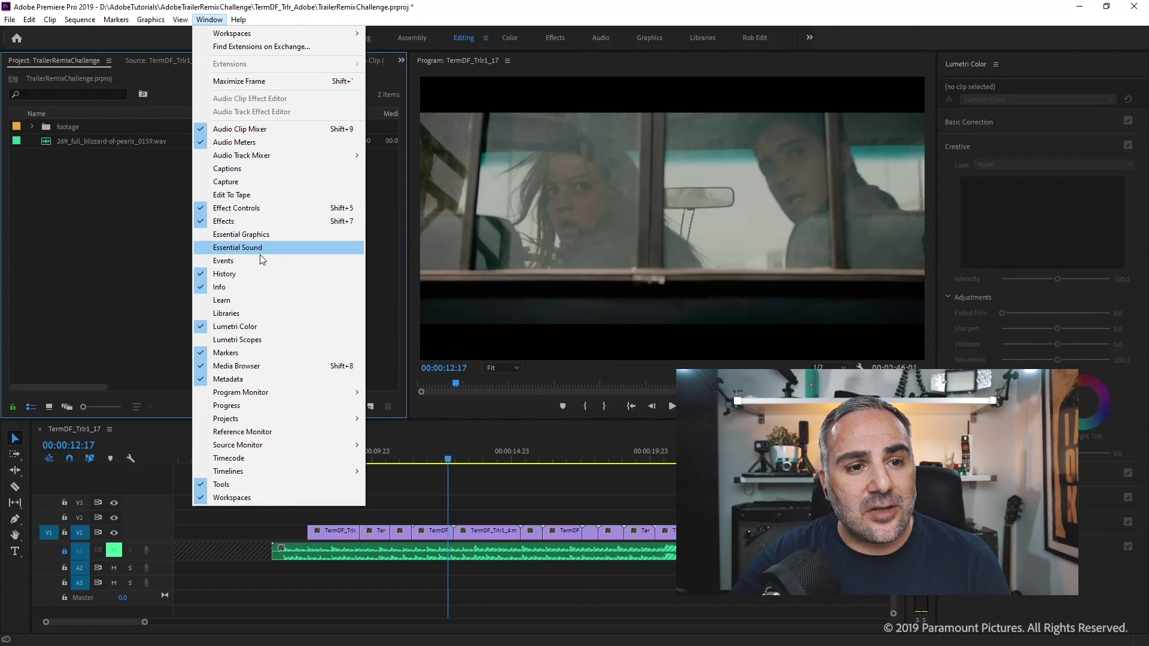
{"action": "left_click", "coordinate": [115, 224]}
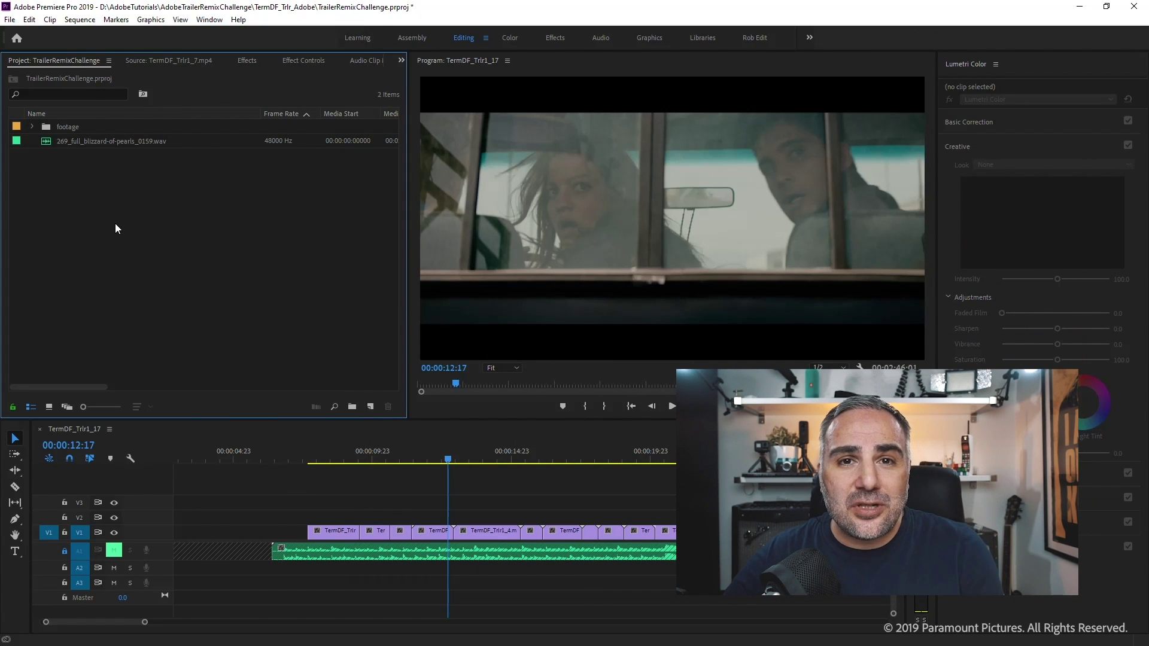
{"action": "left_click", "coordinate": [209, 20]}
{"action": "mouse_move", "coordinate": [242, 37]}
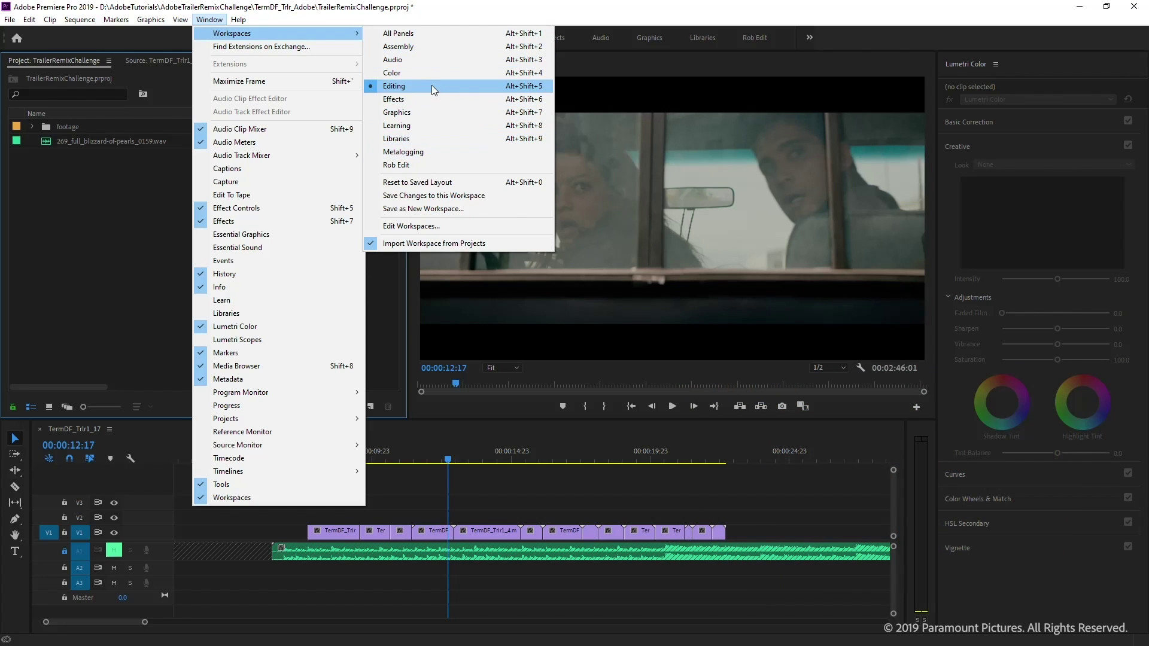
{"action": "left_click", "coordinate": [418, 113]}
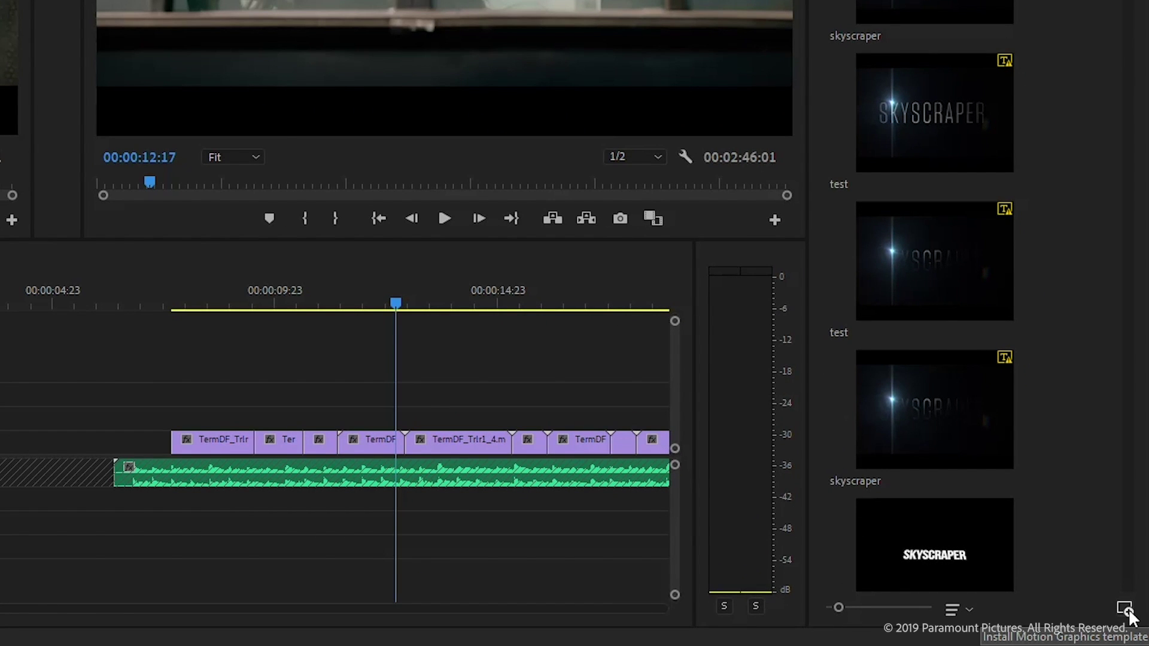
Install the Documentary Genre MoGRT_ AdobeStock_278774062.mogrt template from the Motion Graphics Templates (MoGRT) folder.
{"action": "left_click", "coordinate": [1126, 610]}
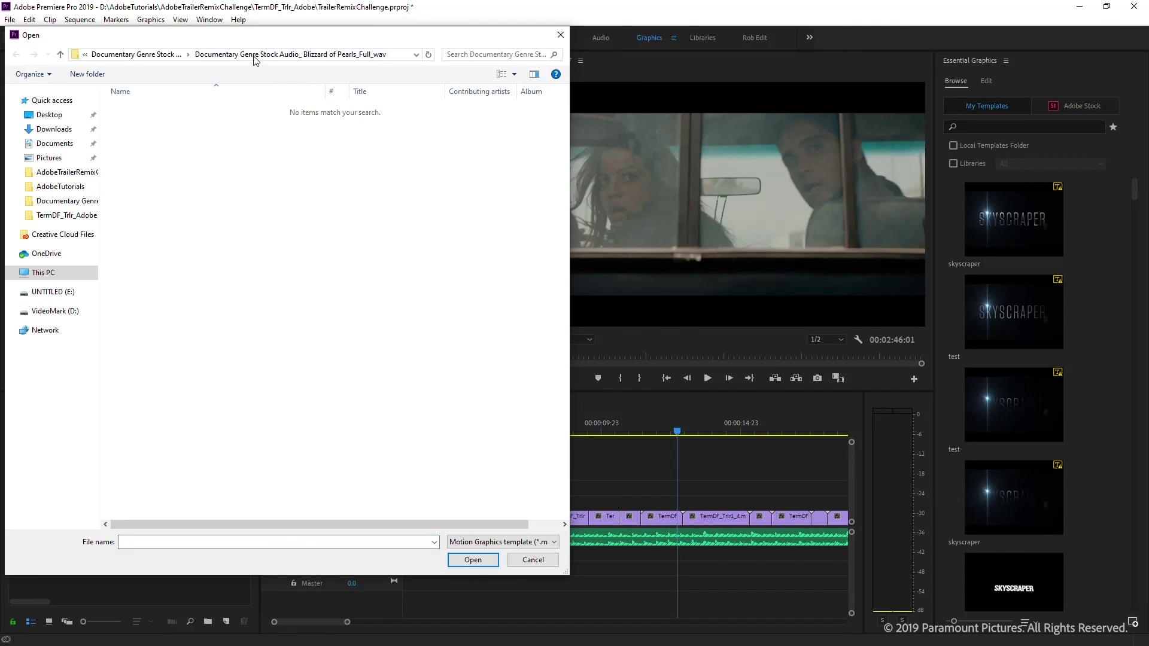
{"action": "left_click", "coordinate": [254, 55]}
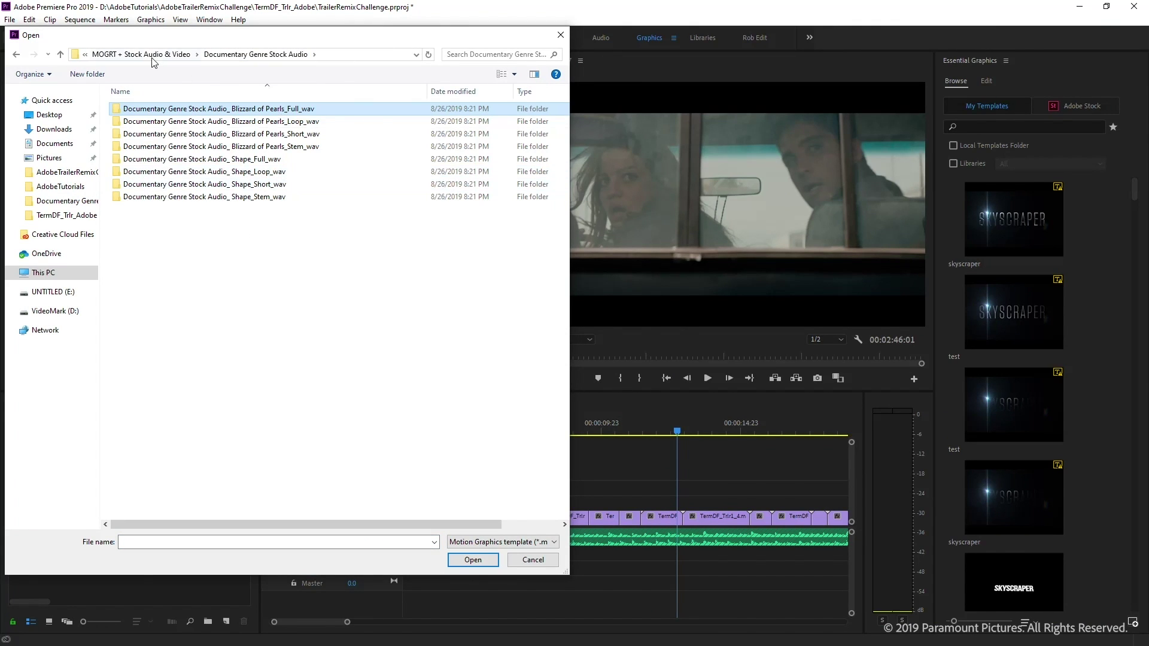
{"action": "left_click", "coordinate": [154, 55]}
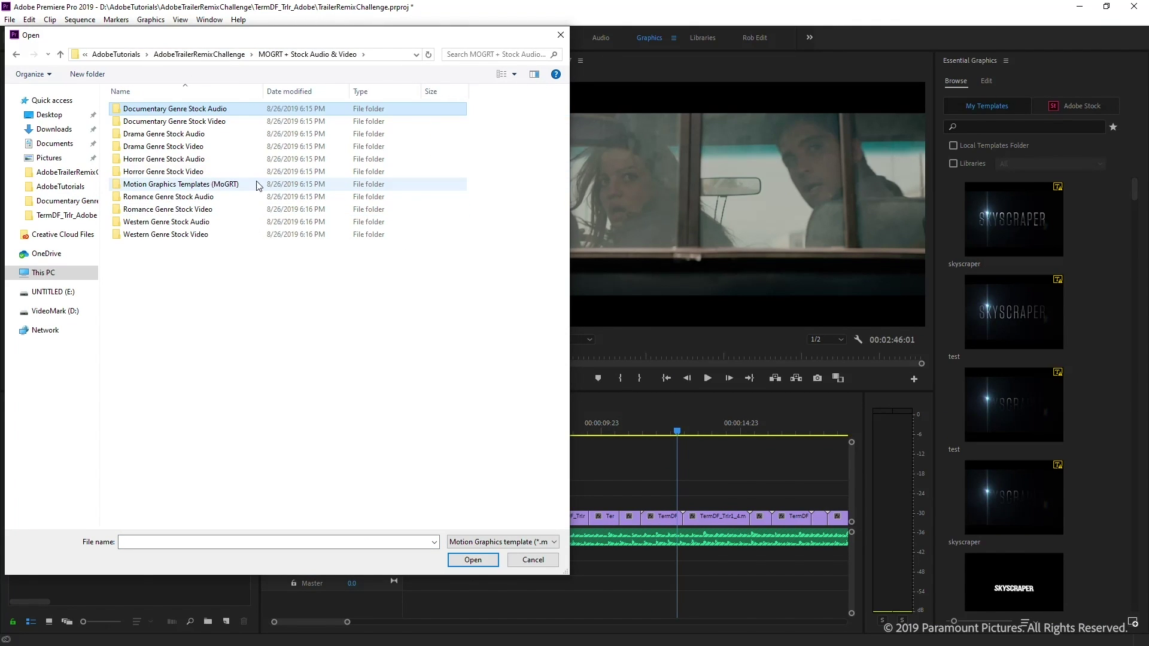
{"action": "double_click", "coordinate": [212, 186]}
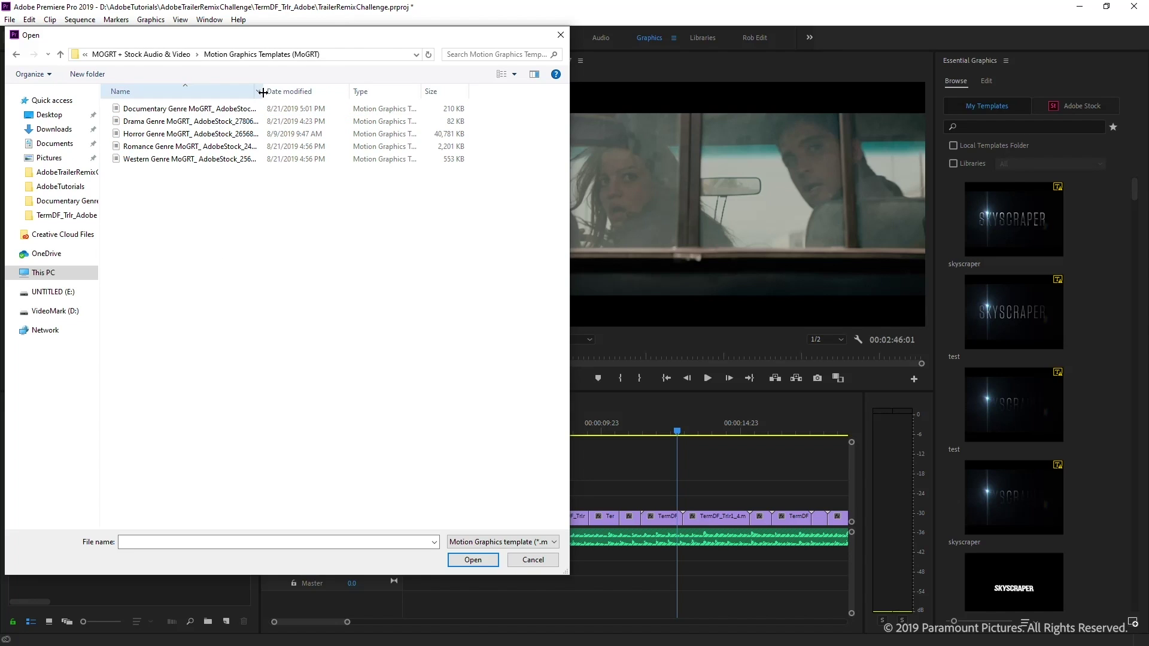
{"action": "left_click_drag", "start_coordinate": [263, 91], "coordinate": [403, 91]}
{"action": "left_click", "coordinate": [199, 109]}
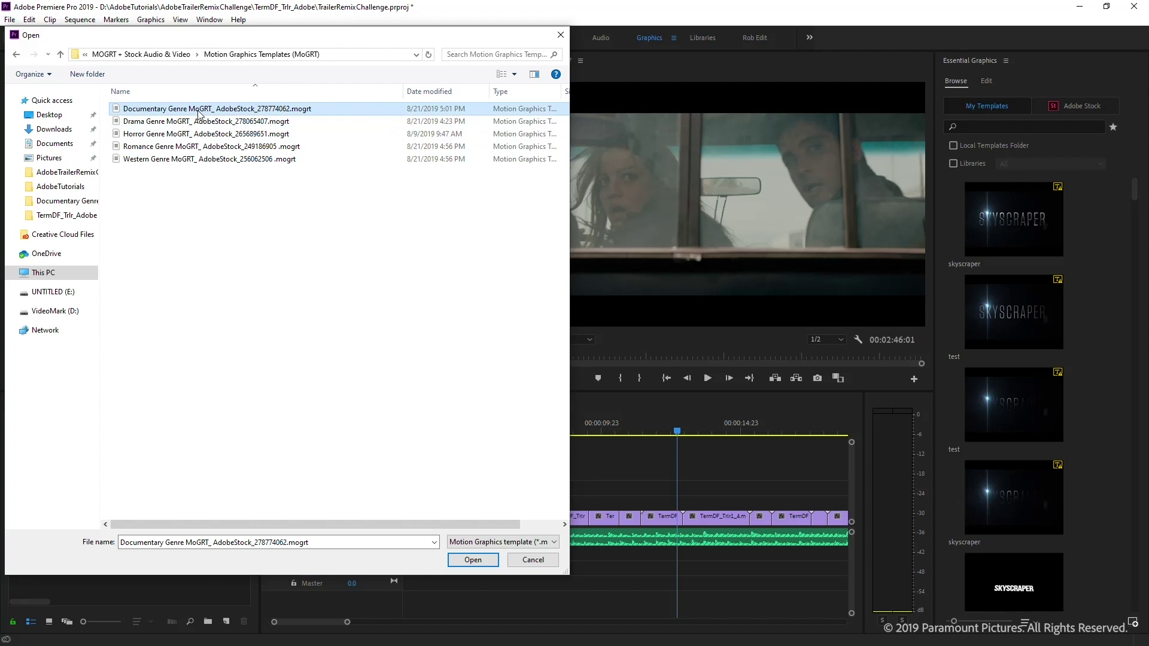
{"action": "left_click", "coordinate": [479, 561]}
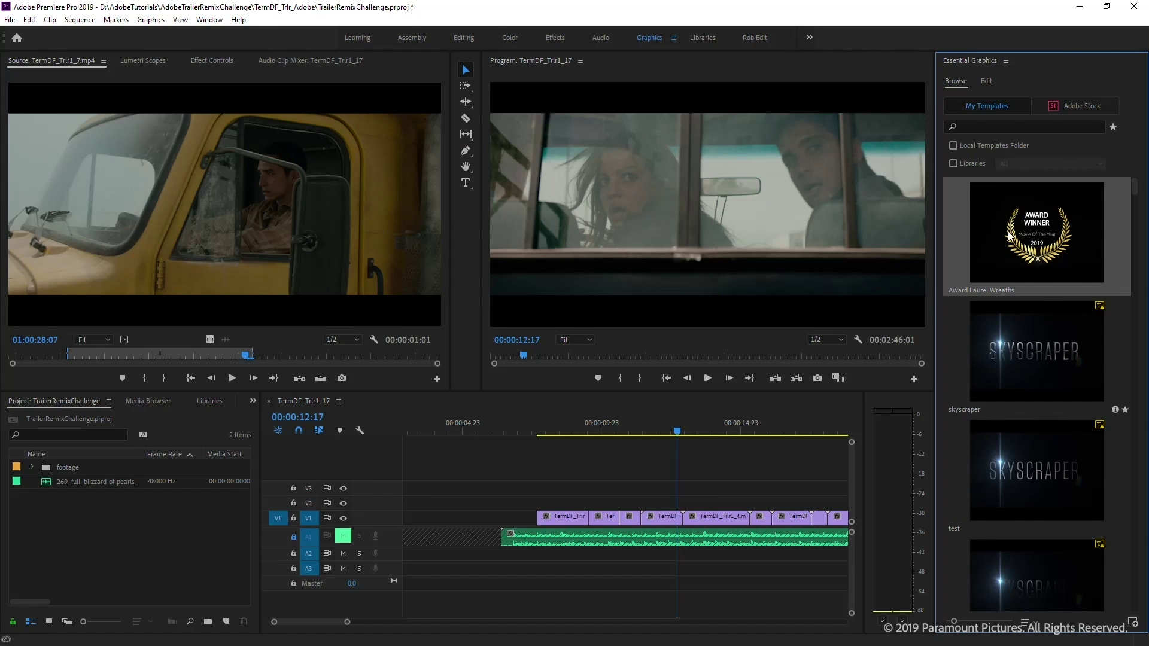
Place the Award Laurel Wreaths template on V2 starting at about 00:00:11, and scrub through it to 00:00:14:22.
{"action": "left_click_drag", "start_coordinate": [667, 449], "coordinate": [633, 501]}
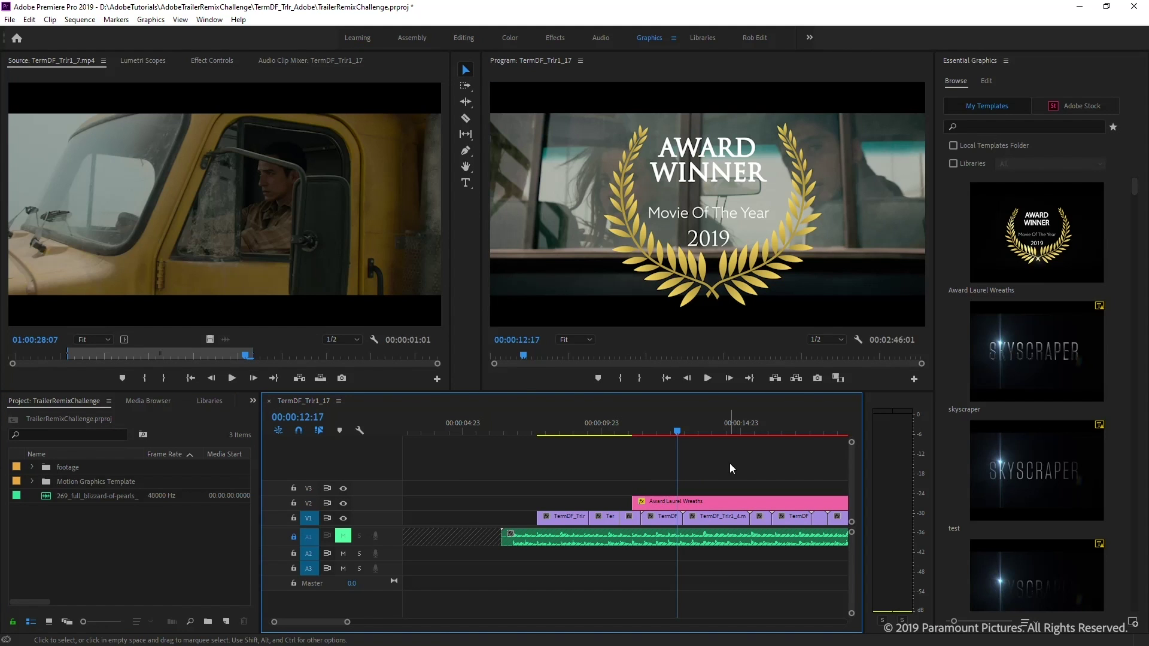
{"action": "key", "text": "minus"}
{"action": "key", "text": "minus"}
{"action": "mouse_move", "coordinate": [590, 432]}
{"action": "left_mouse_down"}
{"action": "mouse_move", "coordinate": [638, 433]}
{"action": "mouse_move", "coordinate": [581, 437]}
{"action": "mouse_move", "coordinate": [604, 439]}
{"action": "left_mouse_up"}
{"action": "left_click_drag", "start_coordinate": [633, 439], "coordinate": [620, 443]}
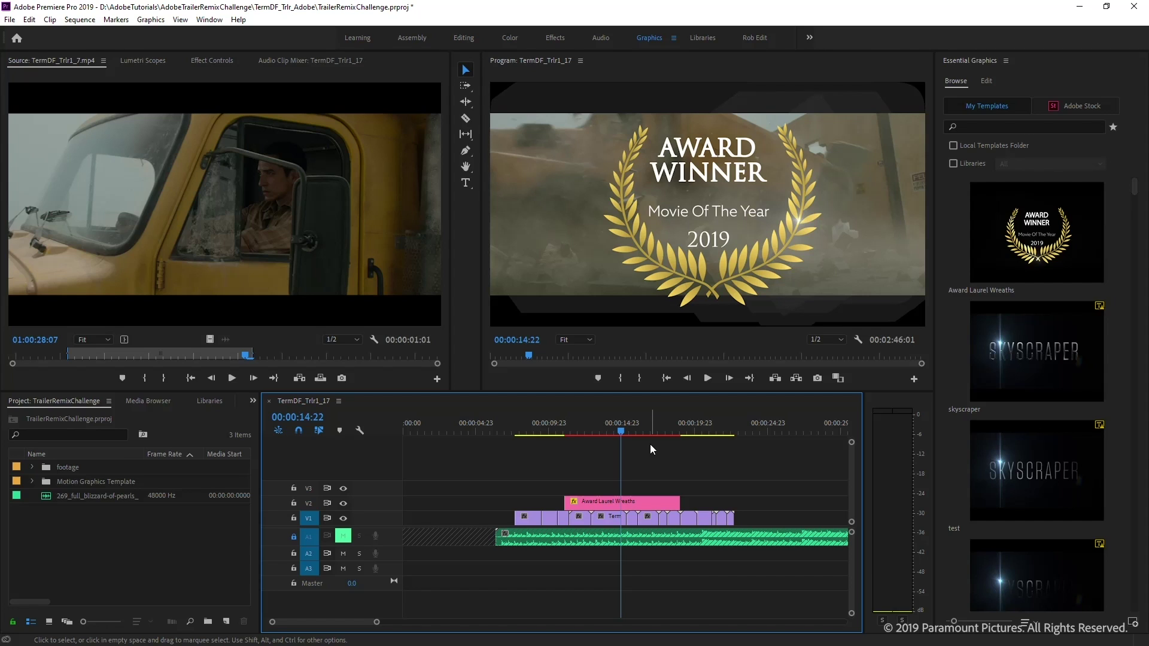
Shift the Award Laurel Wreaths graphic on V2 horizontally by setting its Global Position X to 792.
{"action": "left_click", "coordinate": [633, 502]}
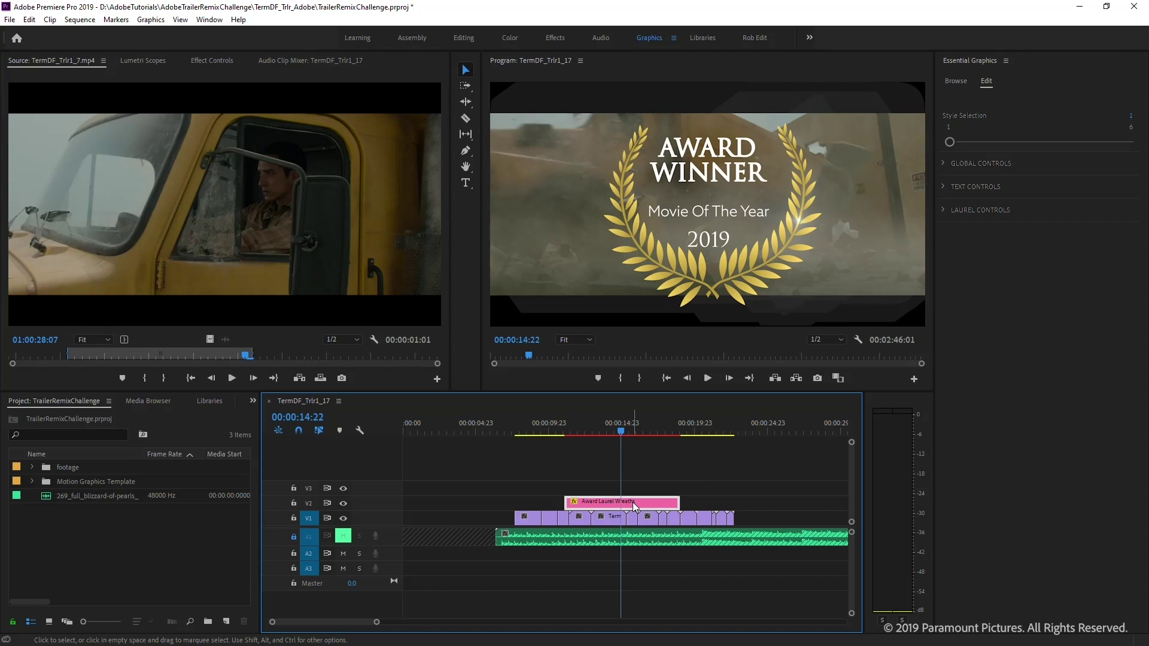
{"action": "key", "text": "equal"}
{"action": "left_click", "coordinate": [679, 507]}
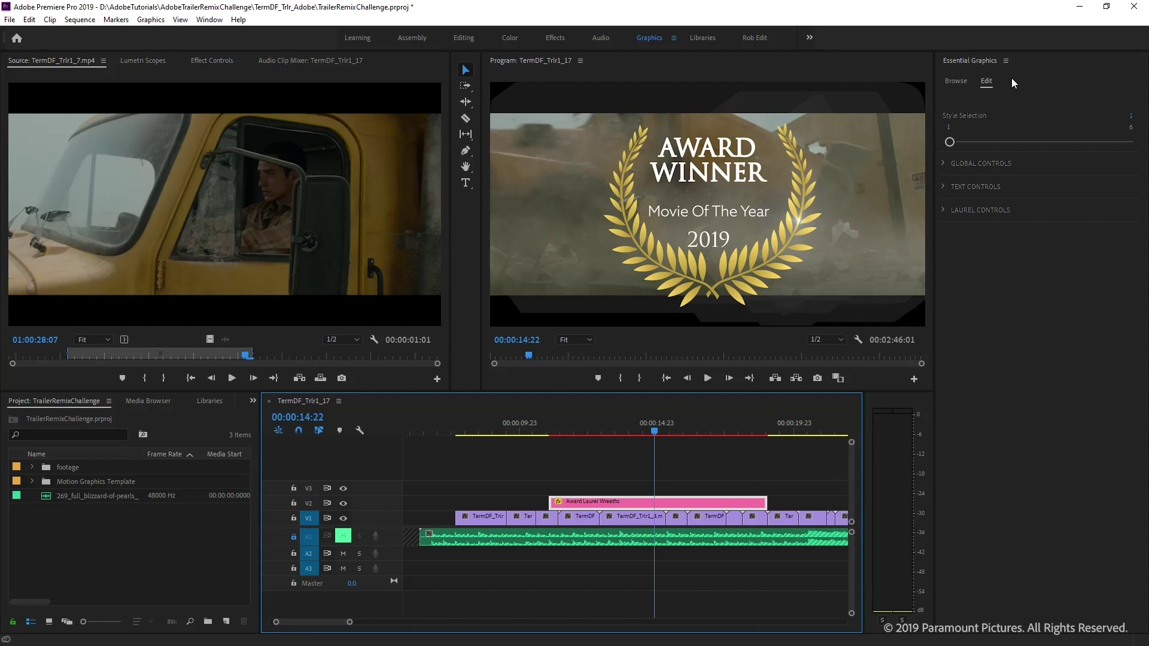
{"action": "left_click", "coordinate": [945, 166]}
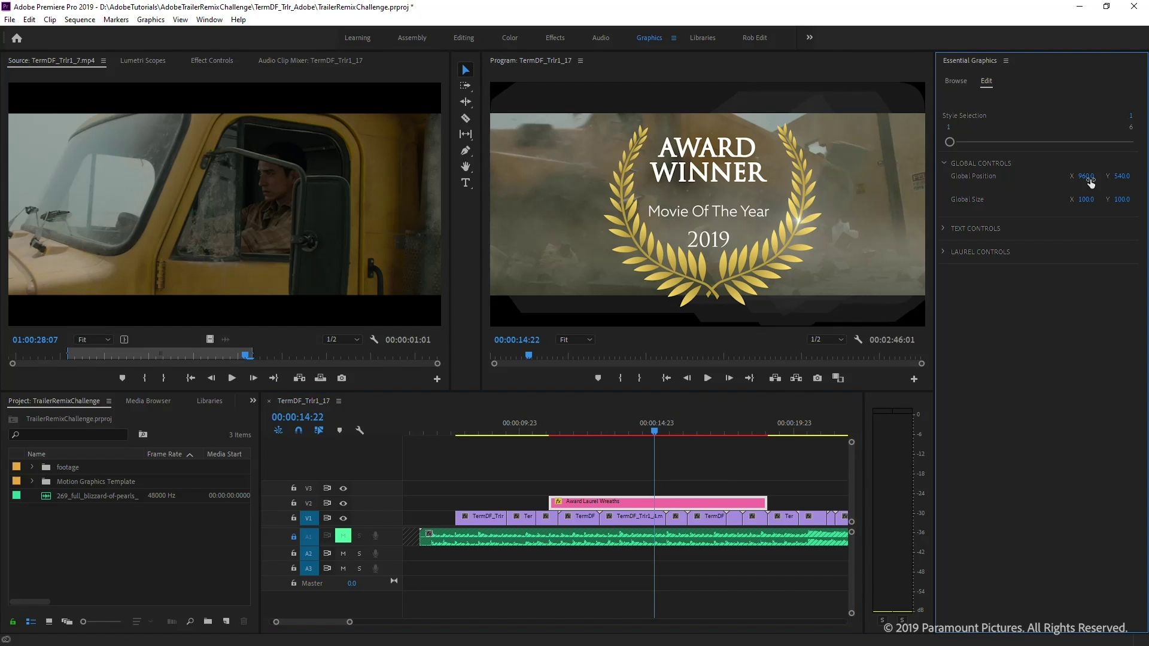
{"action": "left_click_drag", "start_coordinate": [1056, 240], "coordinate": [955, 239]}
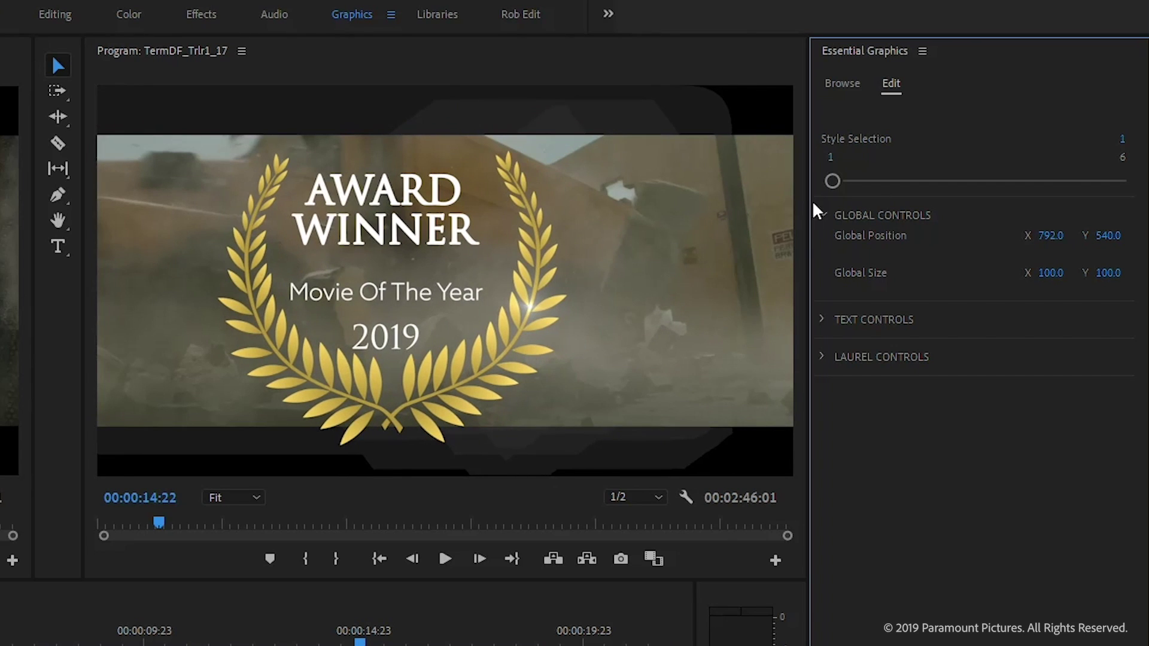
Change the two lines of Text 01 in the laurel graphic to "BEST" and "MOVIE".
{"action": "left_click", "coordinate": [827, 218]}
{"action": "left_click", "coordinate": [827, 256]}
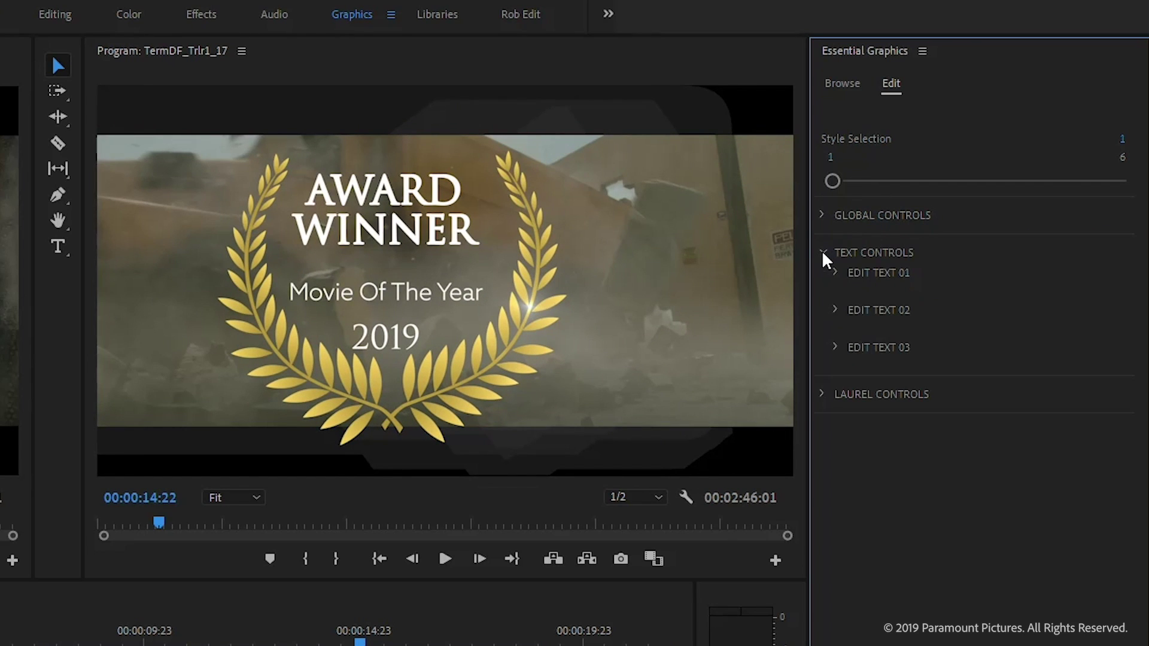
{"action": "left_click", "coordinate": [836, 275]}
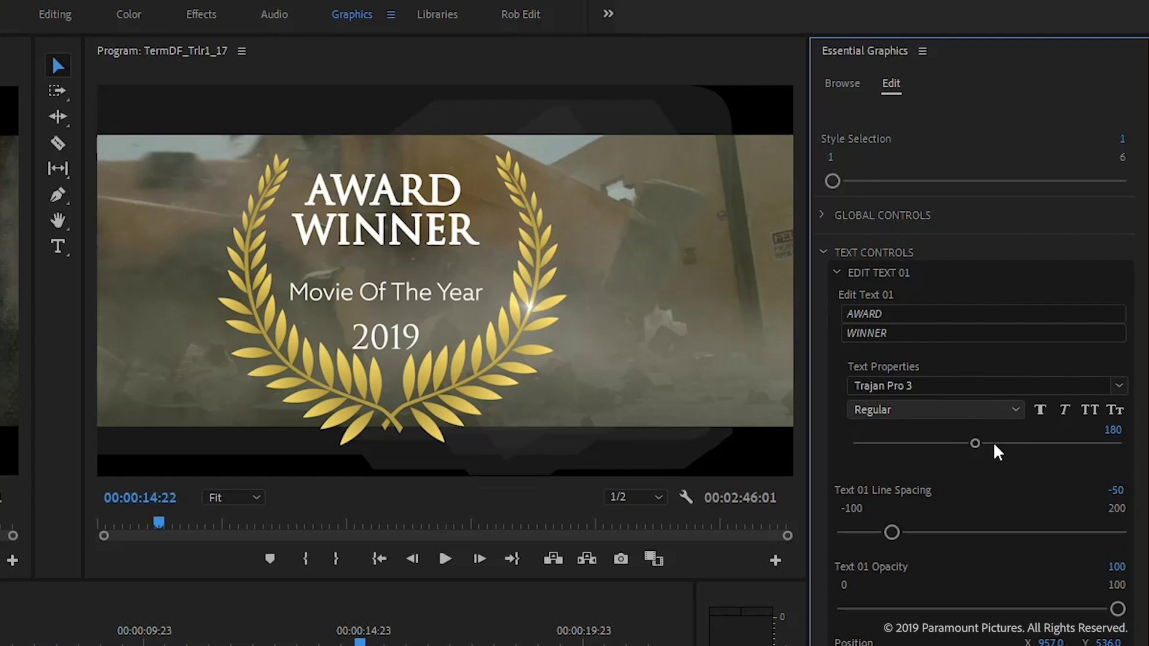
{"action": "left_click", "coordinate": [861, 313]}
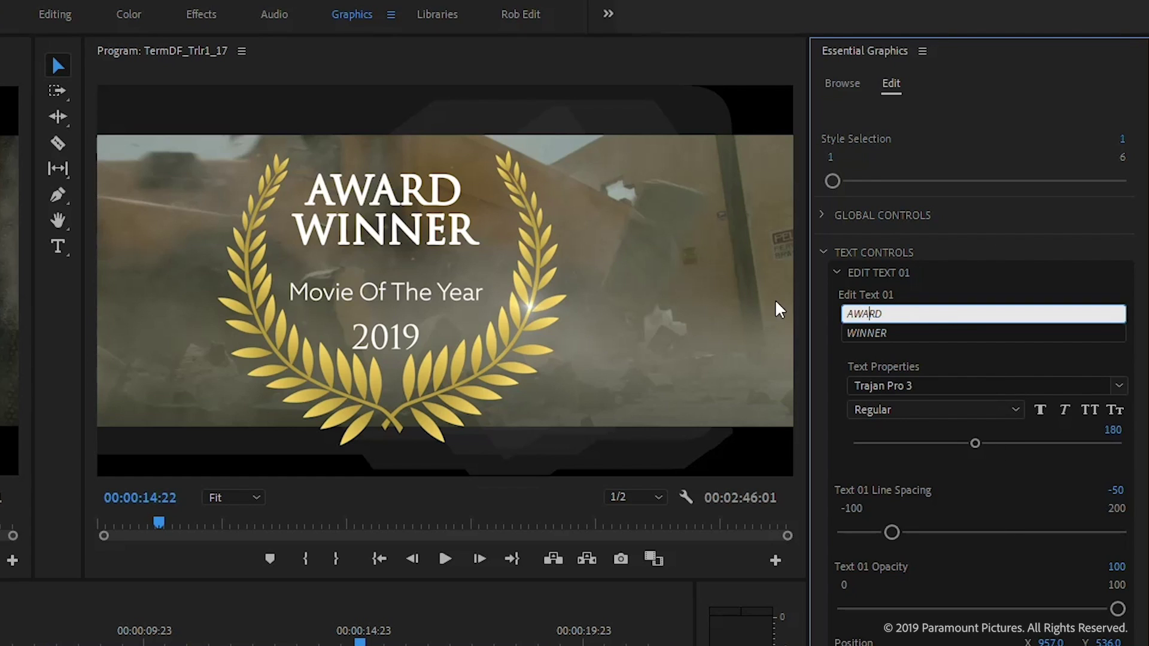
{"action": "left_click_drag", "start_coordinate": [898, 310], "coordinate": [781, 314]}
{"action": "type", "text": "Bes"}
{"action": "key", "text": "BackSpace"}
{"action": "key", "text": "BackSpace"}
{"action": "key", "text": "BackSpace"}
{"action": "type", "text": "BEST"}
{"action": "left_click_drag", "start_coordinate": [903, 329], "coordinate": [796, 332]}
{"action": "type", "text": "MOVIE"}
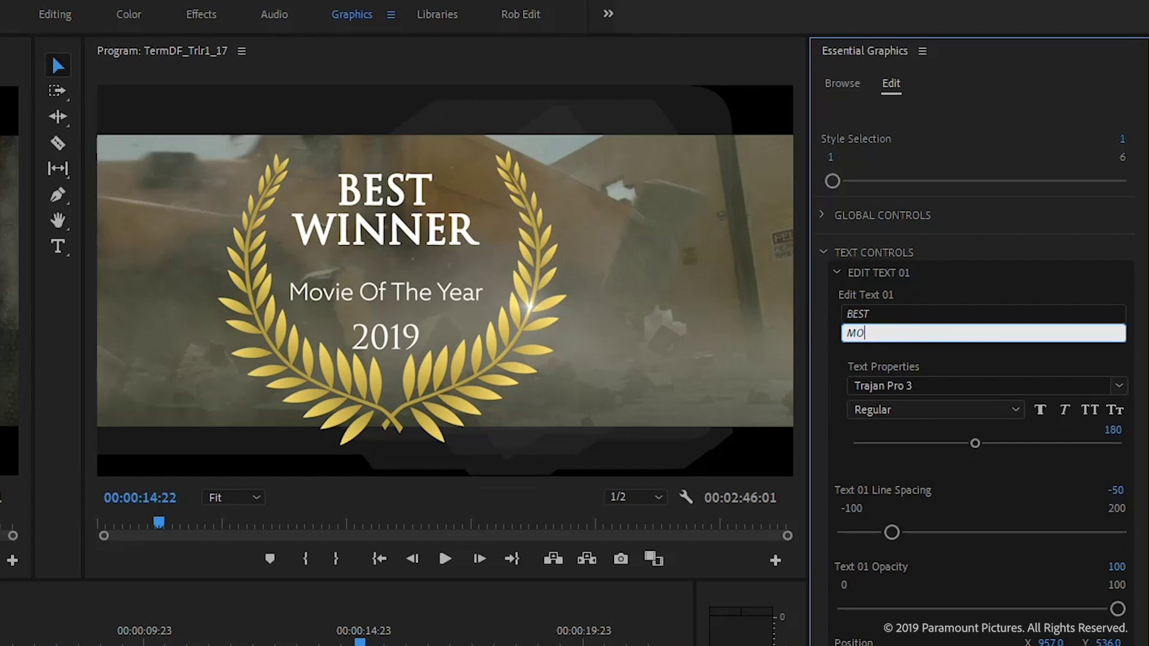
{"action": "left_click", "coordinate": [798, 331]}
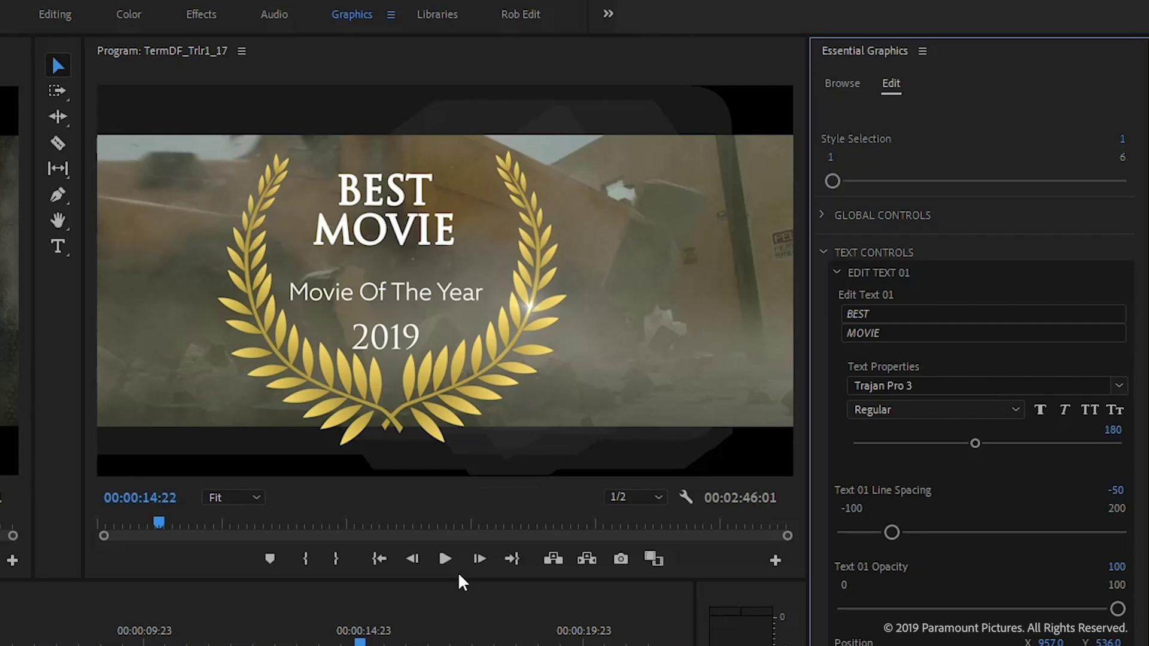
Browse the Adobe Stock Motion Graphics templates and turn on the Free and Premium filters.
{"action": "left_click", "coordinate": [845, 83]}
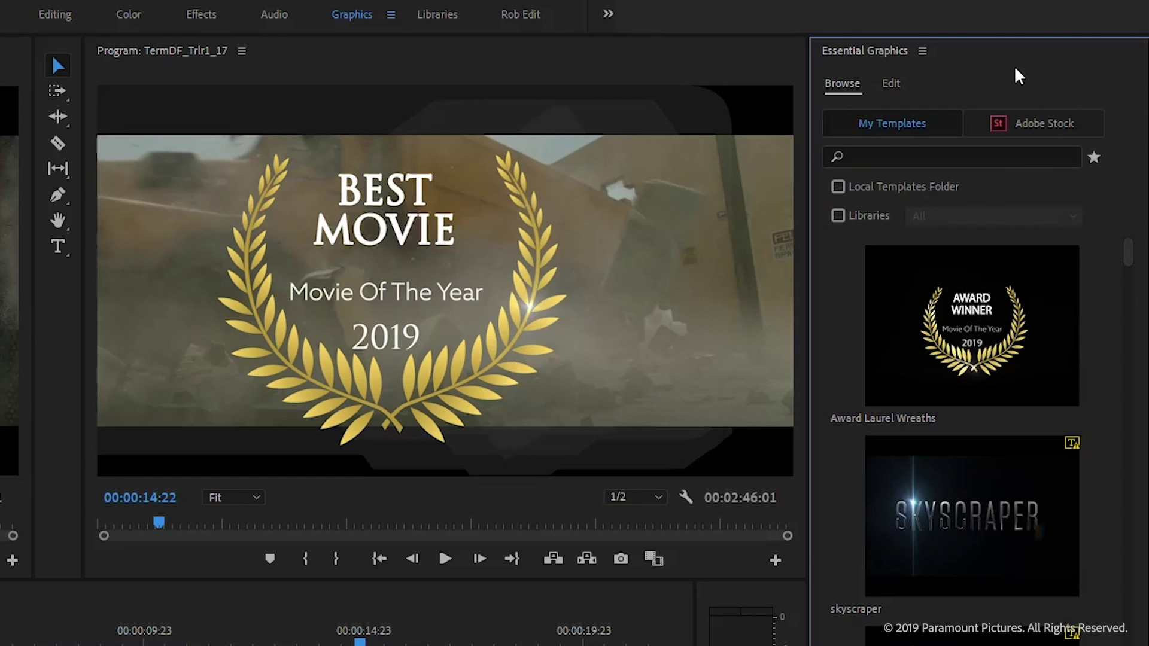
{"action": "left_click", "coordinate": [1061, 124]}
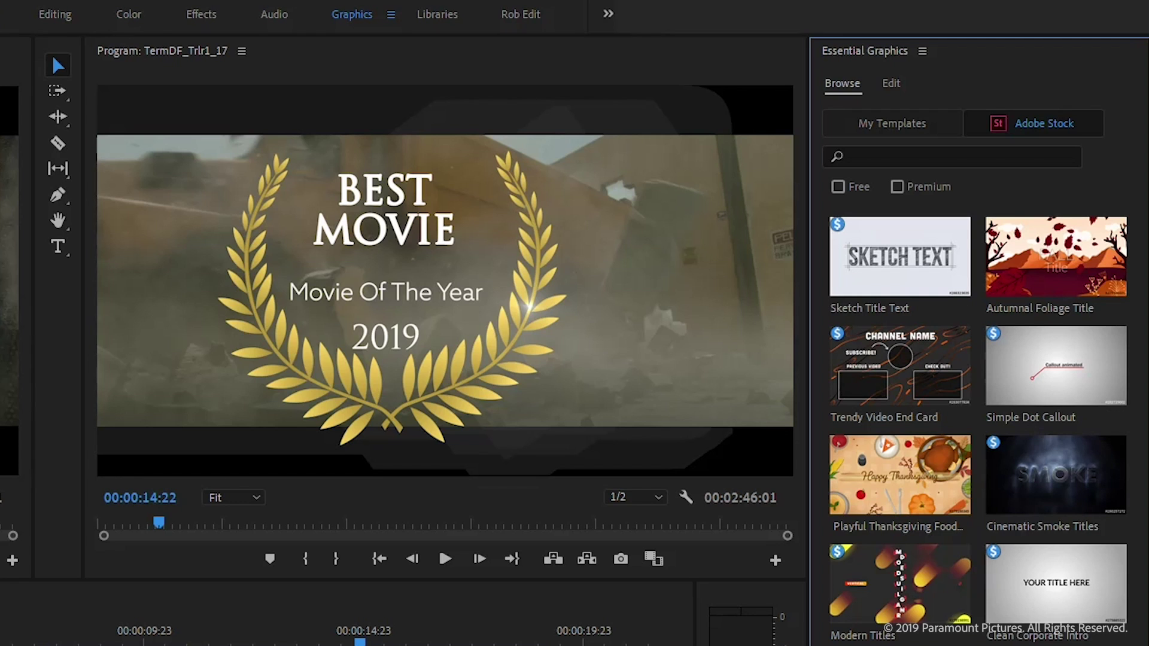
{"action": "scroll", "coordinate": [978, 419], "scroll_direction": "down", "scroll_amount": 5}
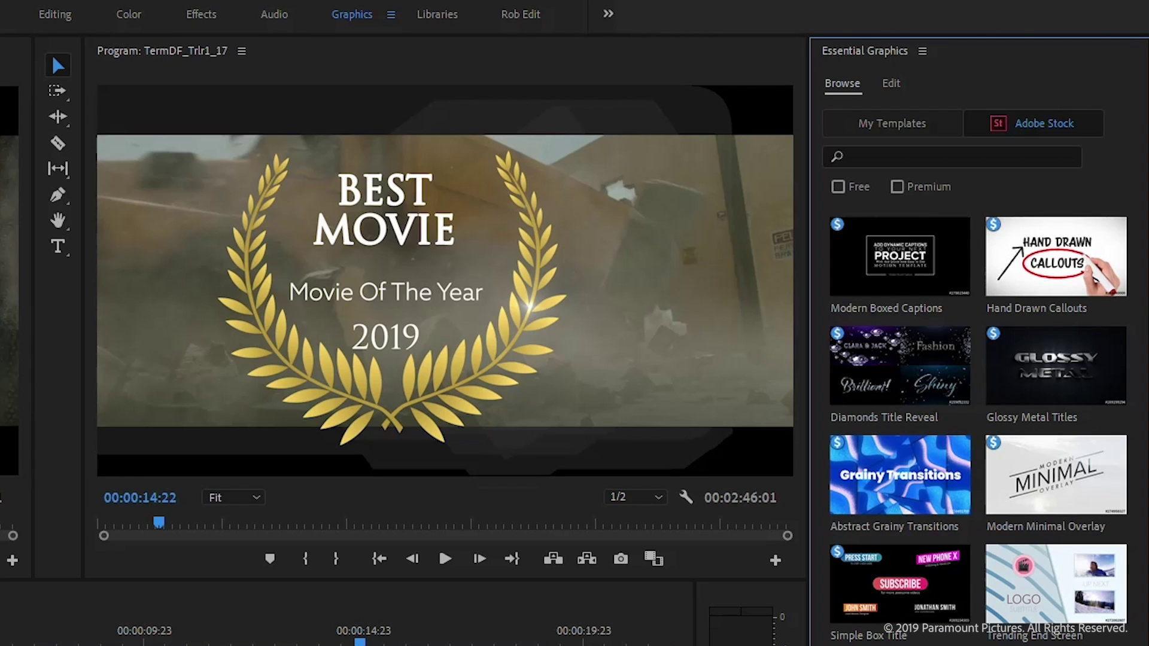
{"action": "scroll", "coordinate": [978, 419], "scroll_direction": "down", "scroll_amount": 5}
{"action": "scroll", "coordinate": [978, 419], "scroll_direction": "down", "scroll_amount": 5}
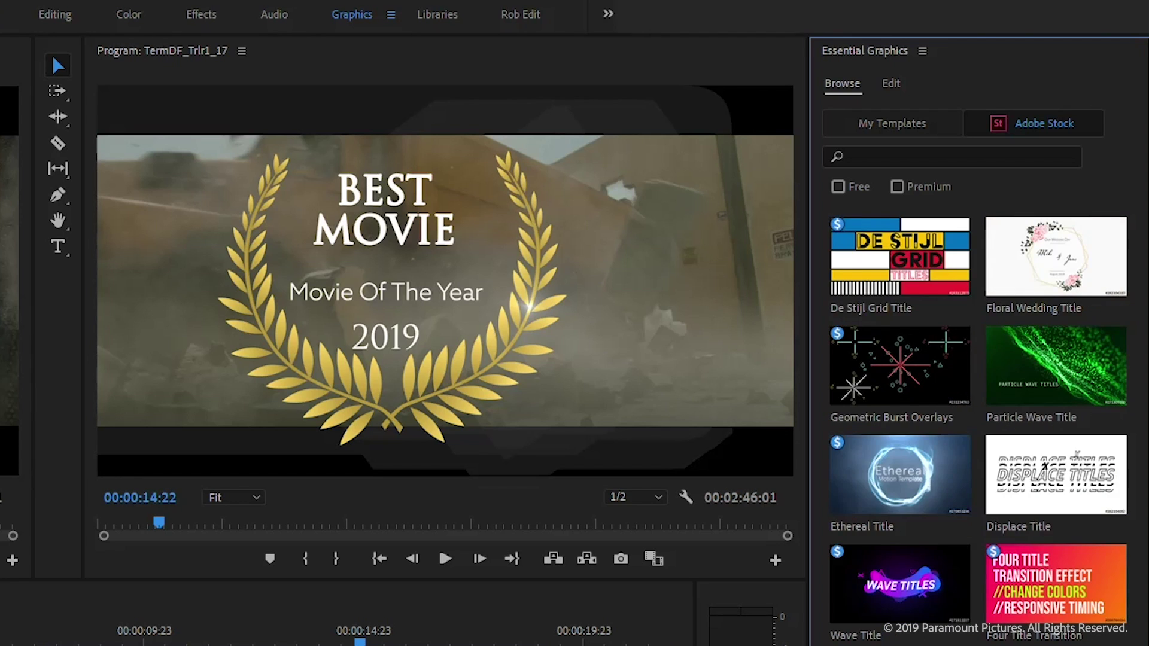
{"action": "scroll", "coordinate": [978, 419], "scroll_direction": "up", "scroll_amount": 5}
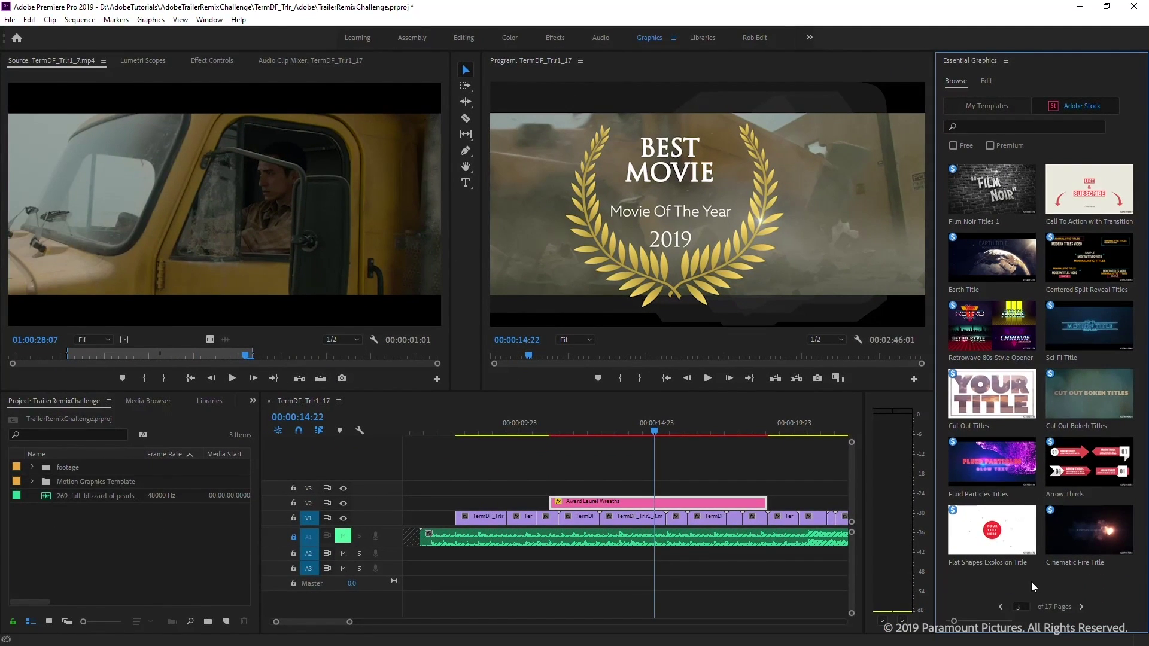
{"action": "left_click", "coordinate": [953, 145]}
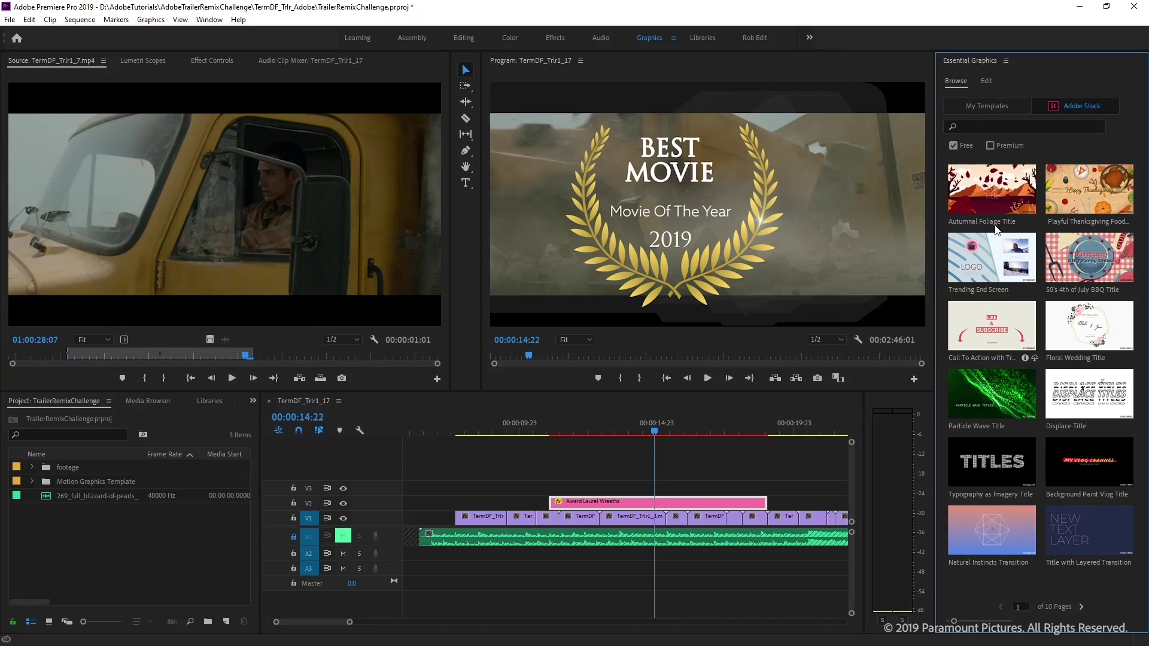
{"action": "left_click", "coordinate": [991, 146]}
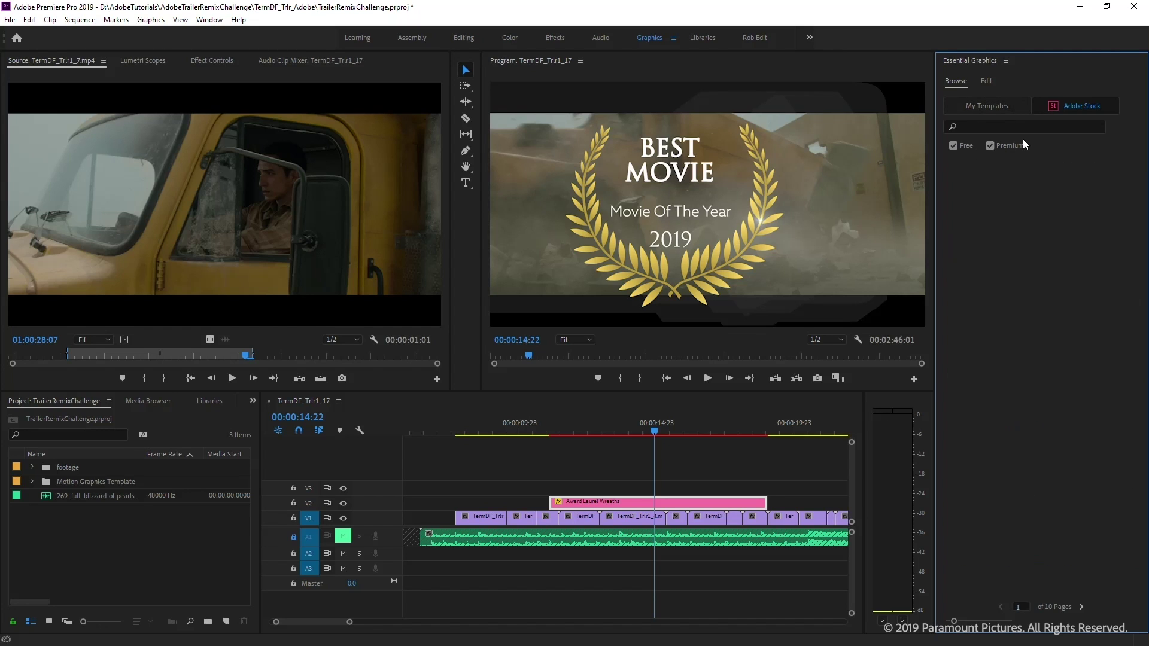
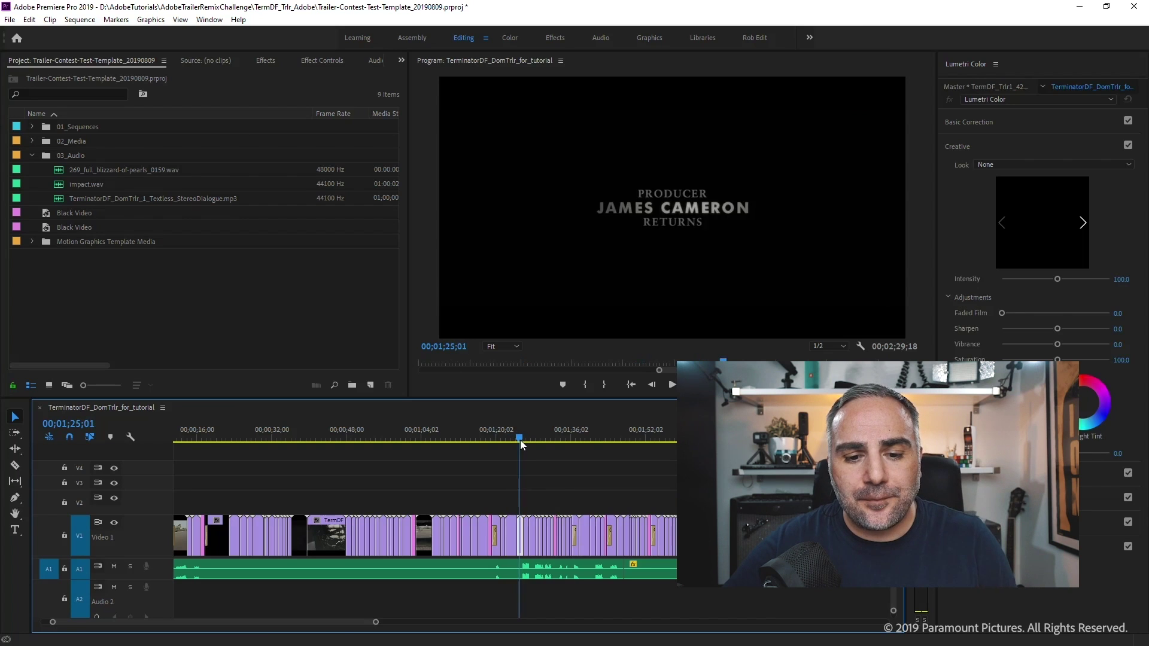
Play the sequence from 00;01;25;01, and add 269_full_blizzard-of-pearls_0159.wav to track A2 starting at about 00;01;03.
{"action": "key", "text": "space"}
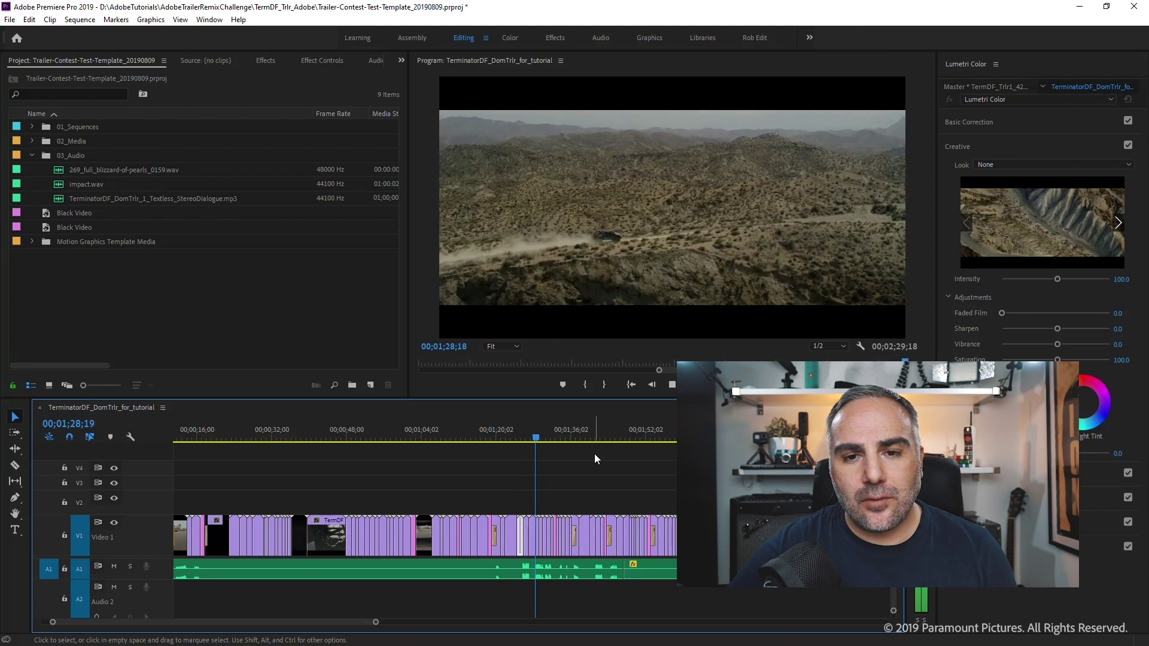
{"action": "key", "text": "space"}
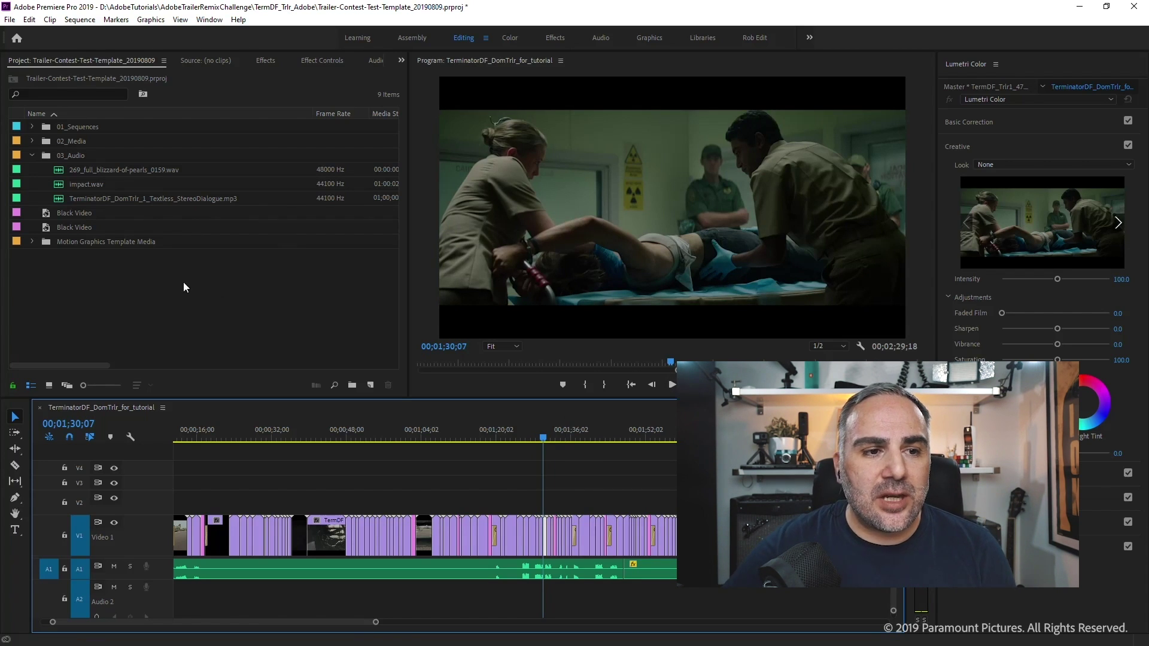
{"action": "left_click_drag", "start_coordinate": [115, 169], "coordinate": [366, 595]}
{"action": "left_click", "coordinate": [573, 593]}
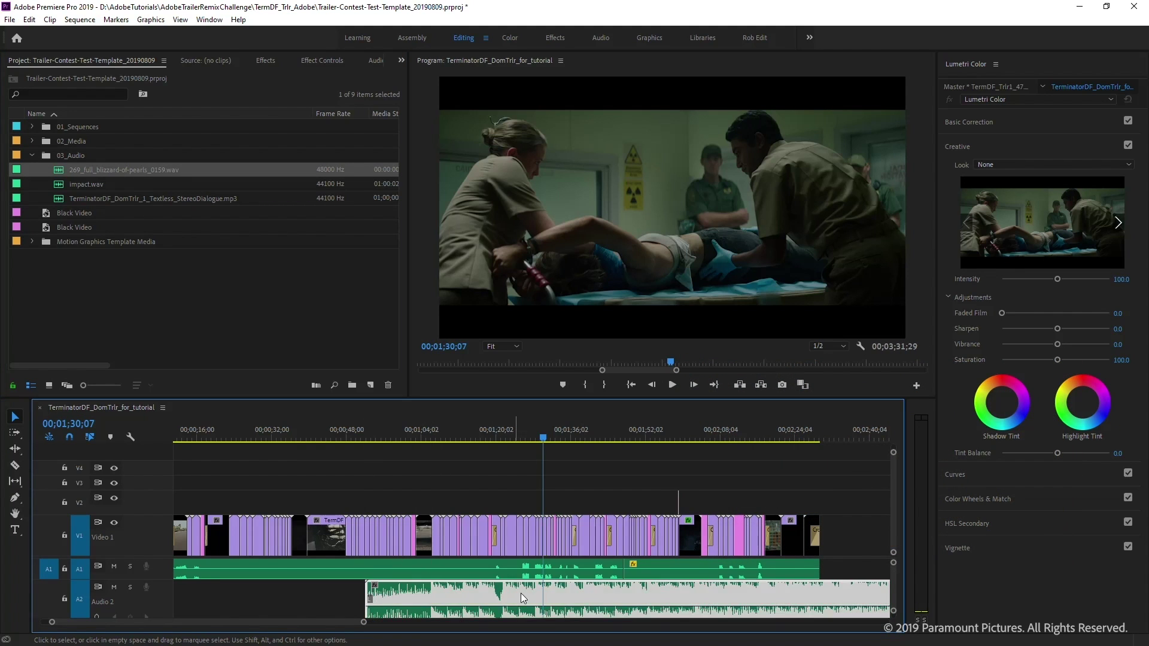
{"action": "key", "text": "="}
{"action": "mouse_move", "coordinate": [556, 597]}
{"action": "left_mouse_down"}
{"action": "mouse_move", "coordinate": [577, 597]}
{"action": "mouse_move", "coordinate": [566, 597]}
{"action": "left_mouse_up"}
{"action": "key", "text": "="}
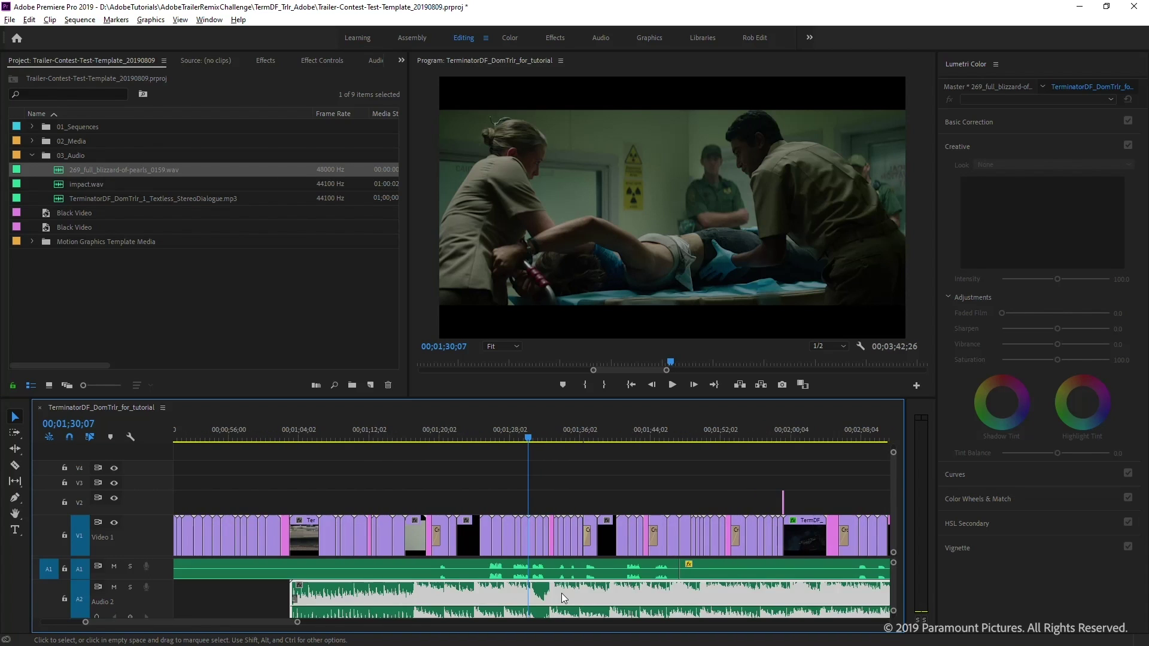
{"action": "key", "text": "="}
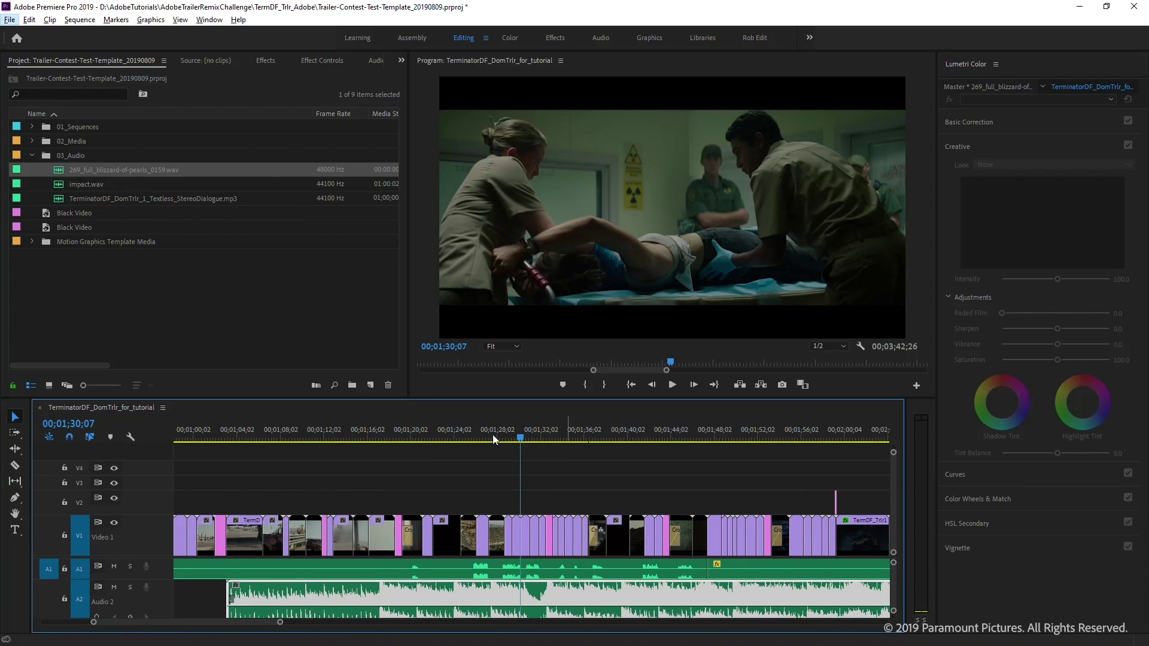
Play the section around 00;01;27 to hear the music against the dialogue, enlarging the timeline area for a better view.
{"action": "left_click", "coordinate": [497, 433]}
{"action": "key", "text": "space"}
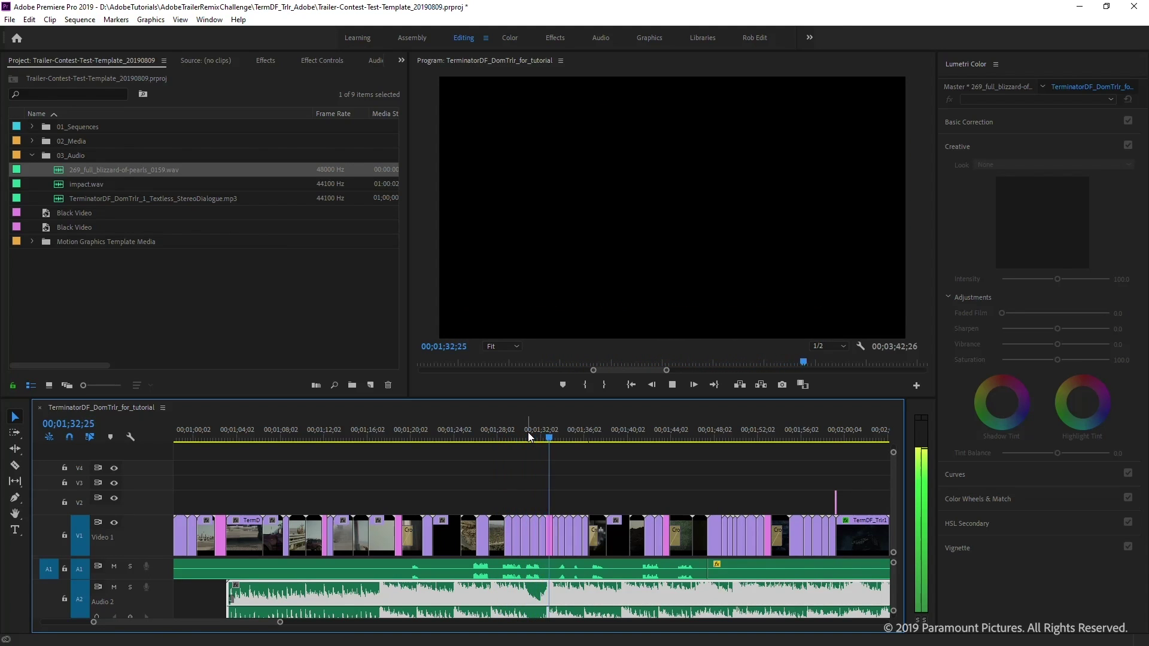
{"action": "key", "text": "space"}
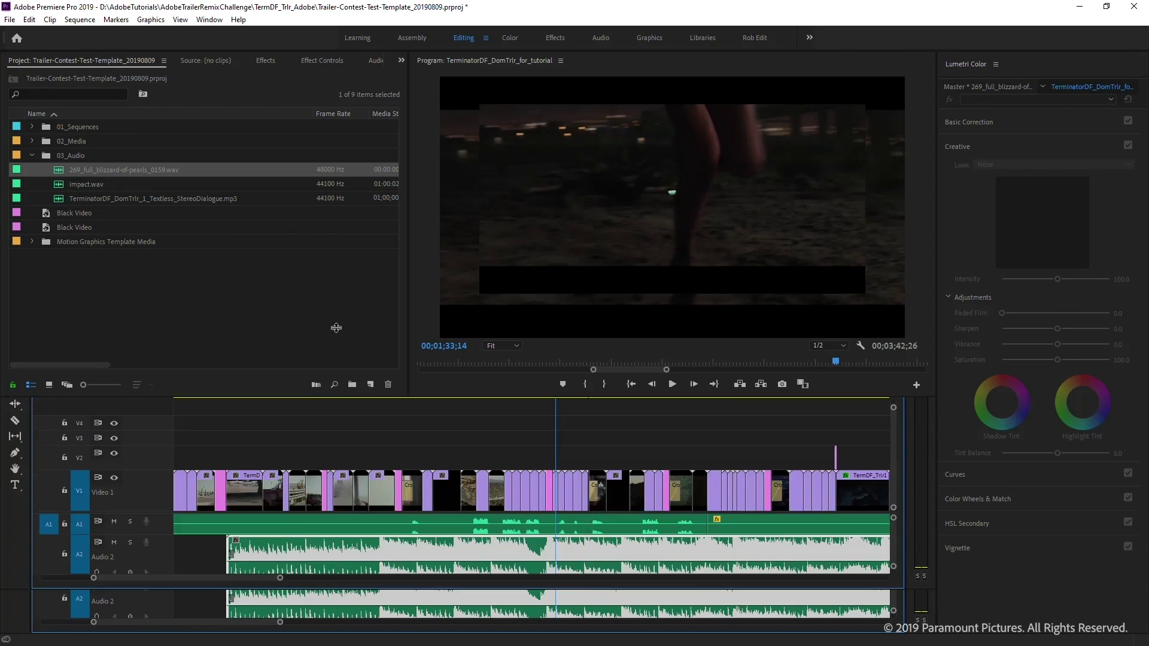
{"action": "left_click_drag", "start_coordinate": [313, 398], "coordinate": [313, 299]}
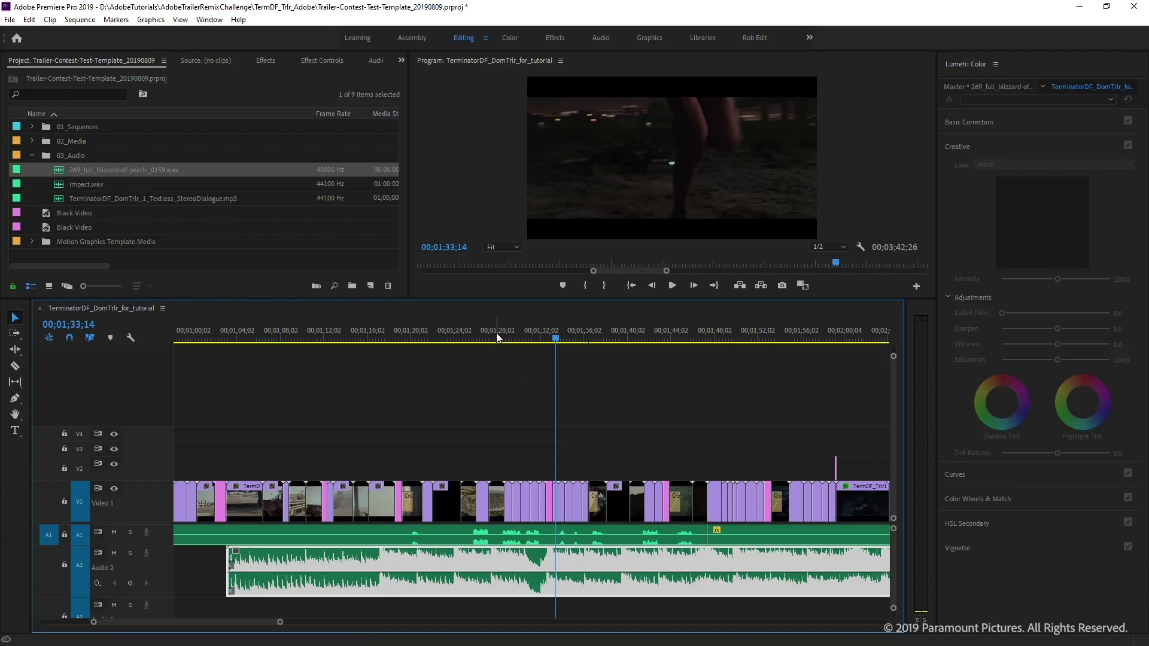
{"action": "left_click", "coordinate": [478, 334]}
{"action": "key", "text": "space"}
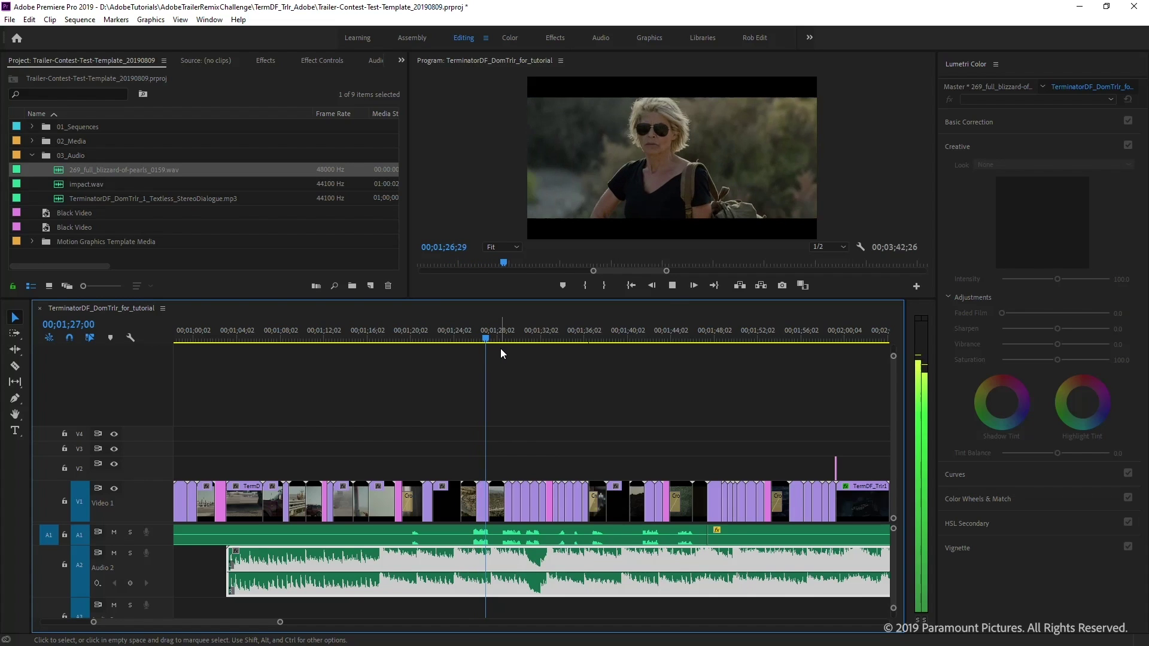
{"action": "key", "text": "space"}
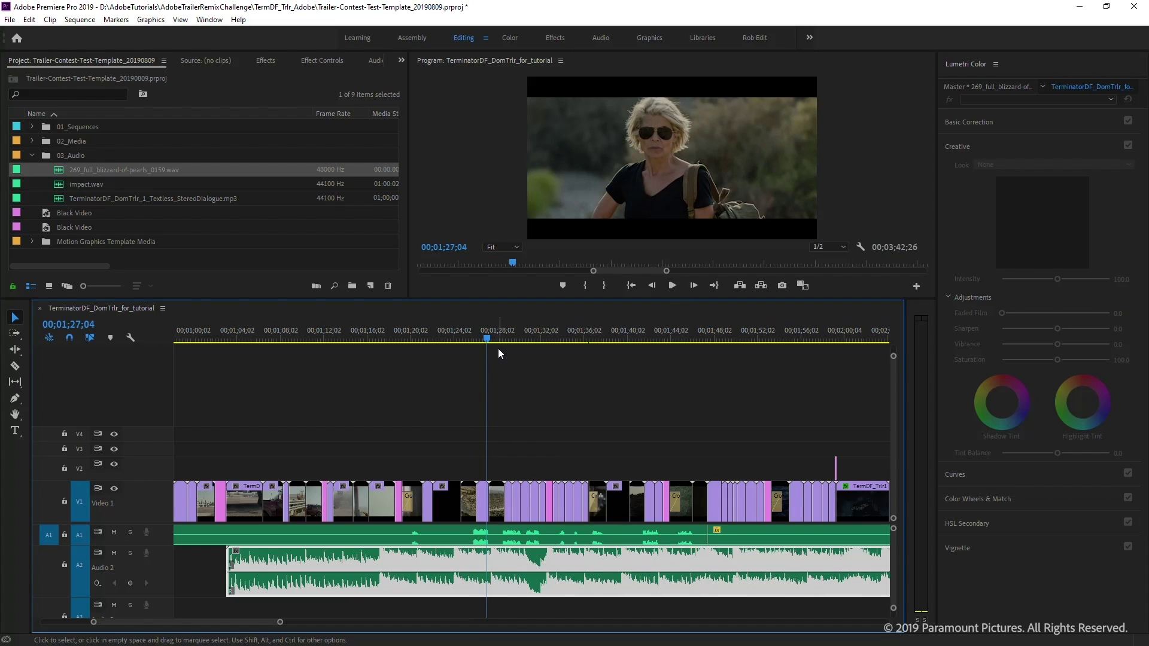
Park the playhead at 00;01;25;05, deselect the music clip, and switch to the Audio workspace.
{"action": "left_click", "coordinate": [466, 337]}
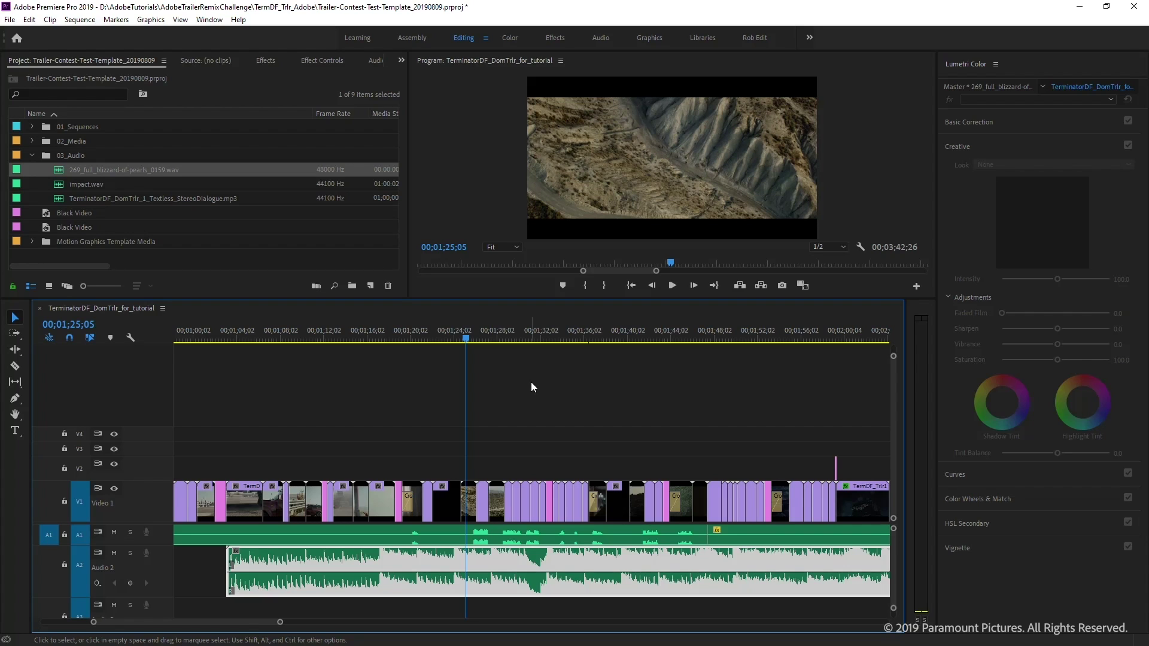
{"action": "left_click", "coordinate": [419, 568]}
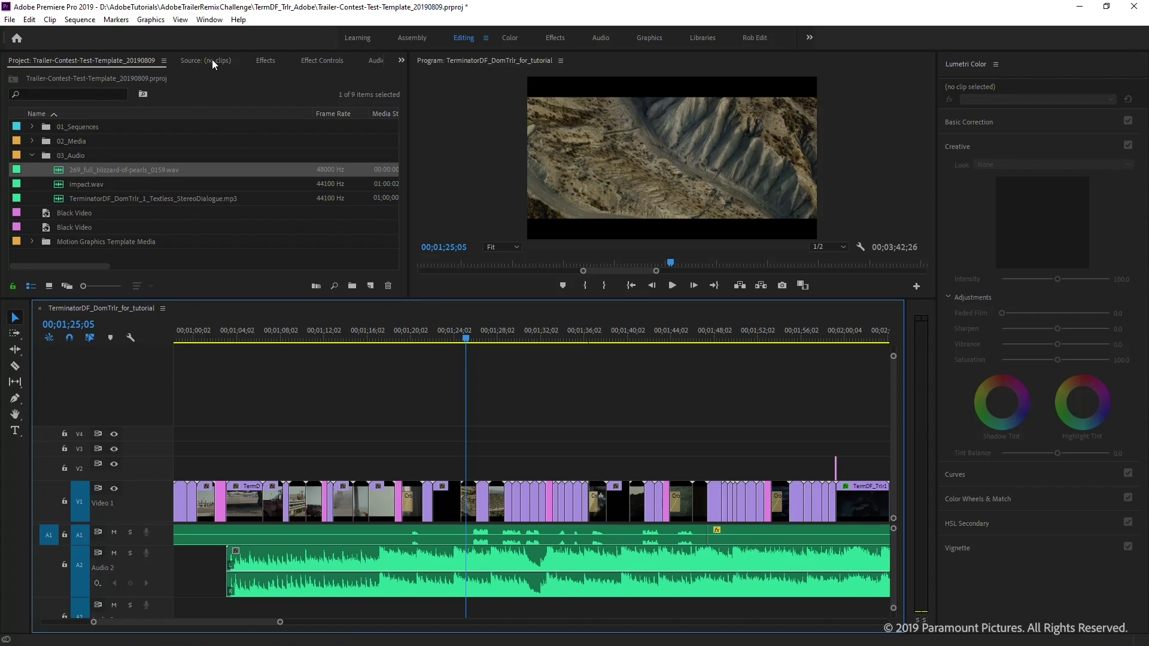
{"action": "left_click", "coordinate": [209, 21]}
{"action": "mouse_move", "coordinate": [258, 35]}
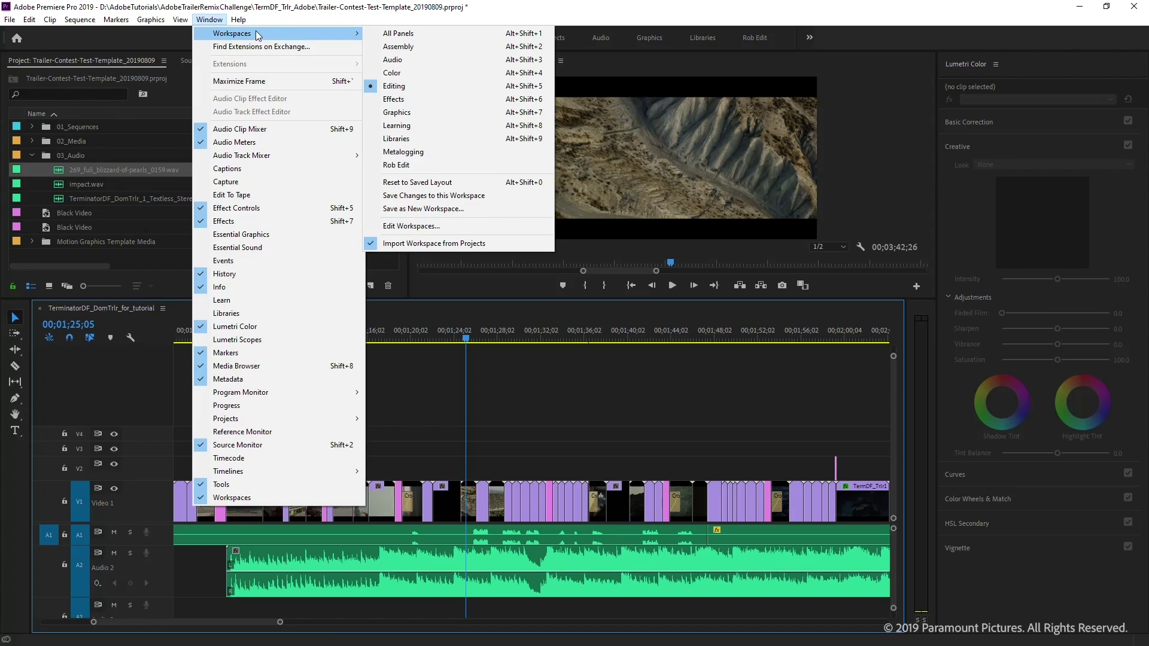
{"action": "left_click", "coordinate": [419, 60]}
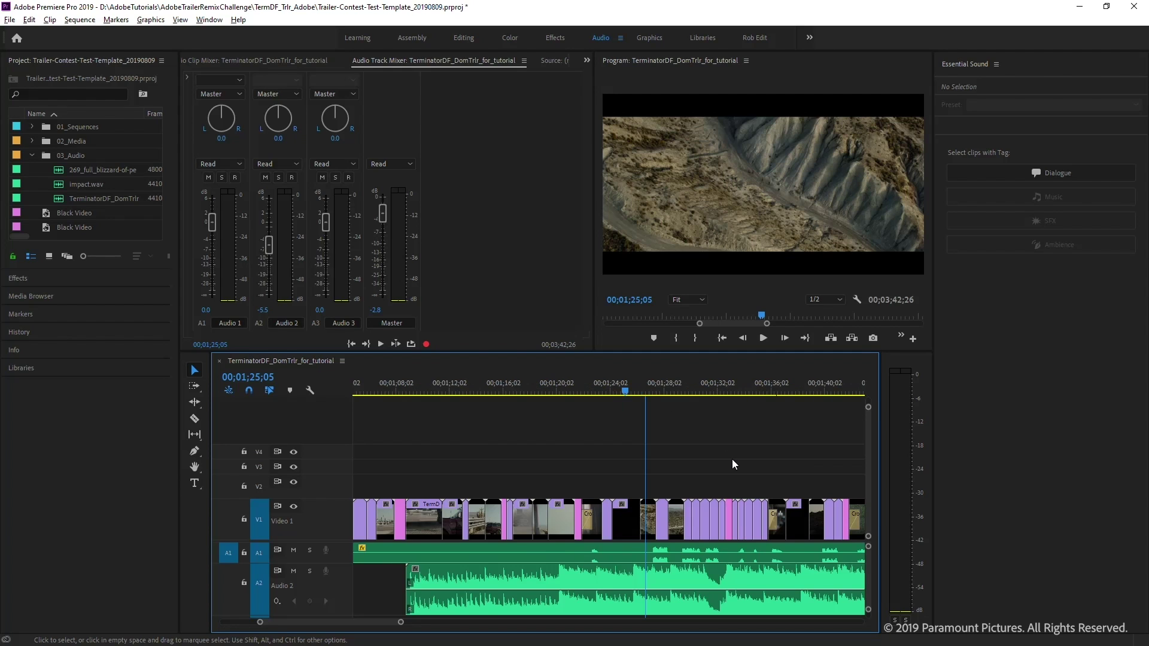
{"action": "scroll", "coordinate": [731, 459], "scroll_direction": "up", "scroll_amount": 2}
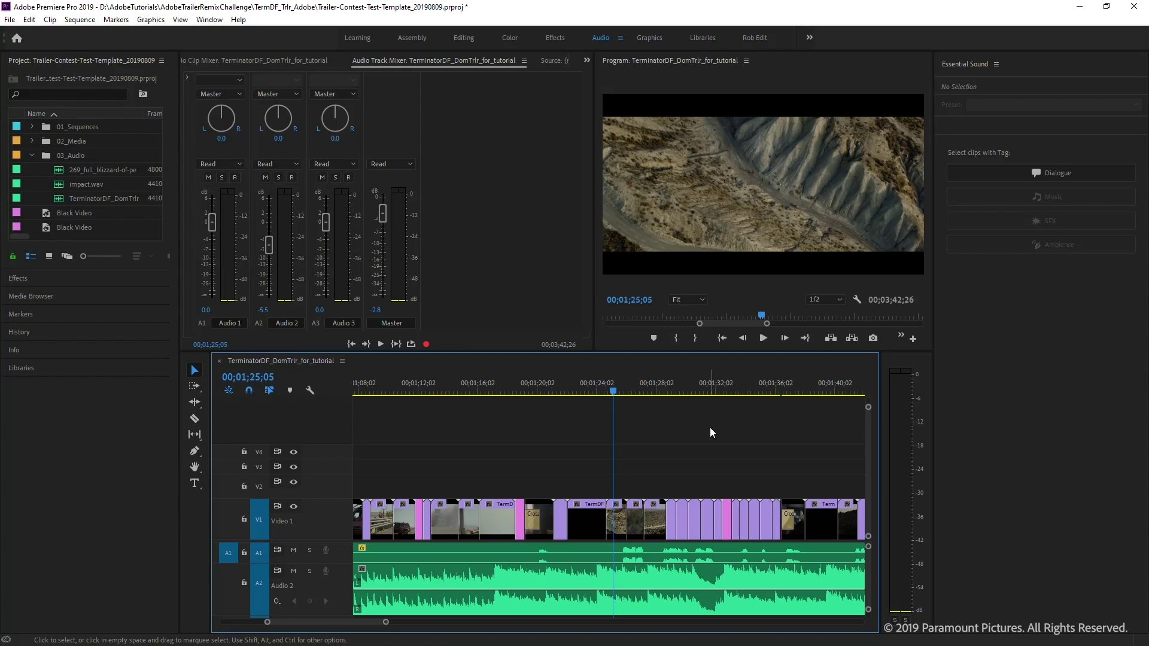
Tag the 269_full_blizzard-of-pearls_0159.wav clip on A2 as Music and enable ducking against dialogue.
{"action": "left_click", "coordinate": [670, 587]}
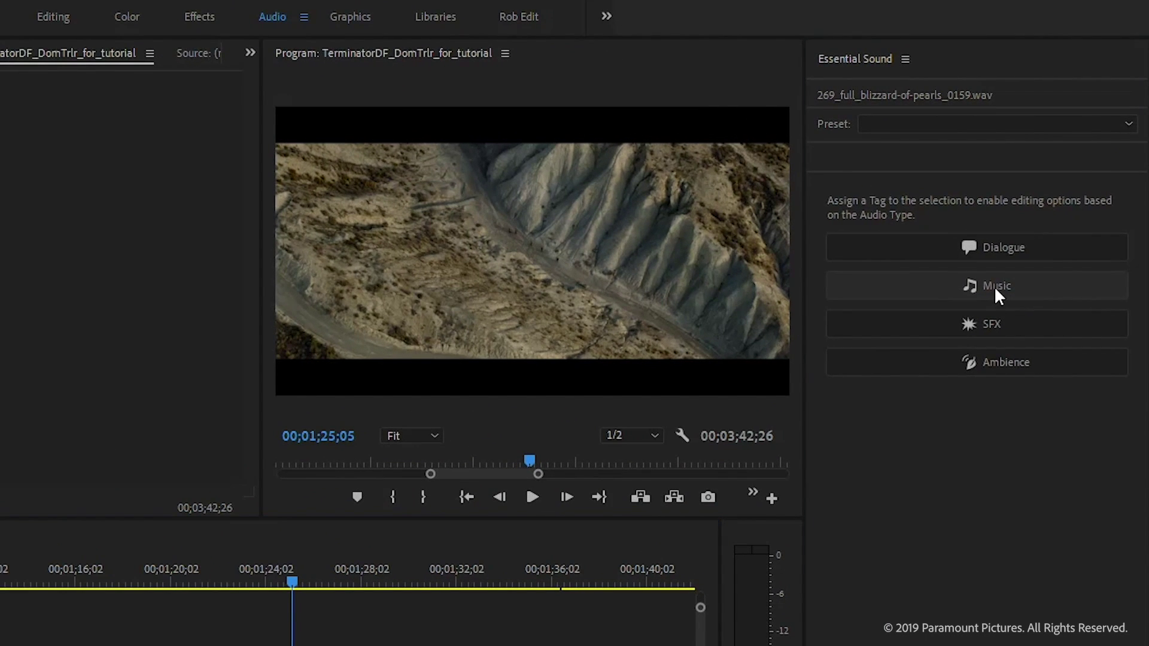
{"action": "left_click", "coordinate": [996, 292]}
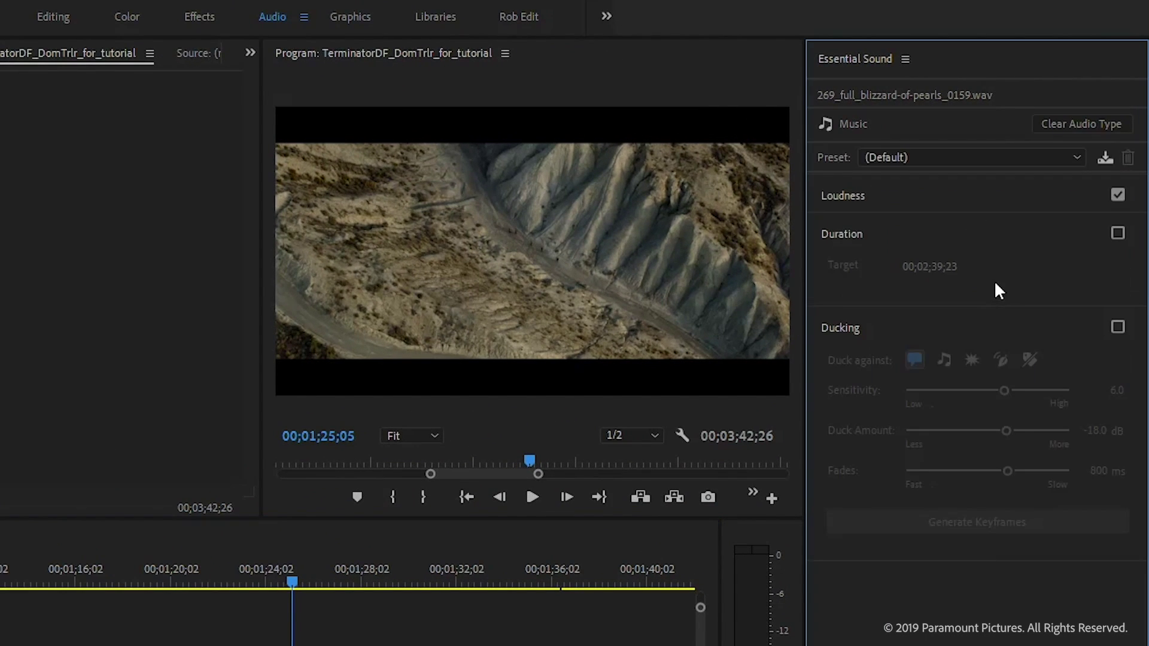
{"action": "left_click", "coordinate": [1116, 327]}
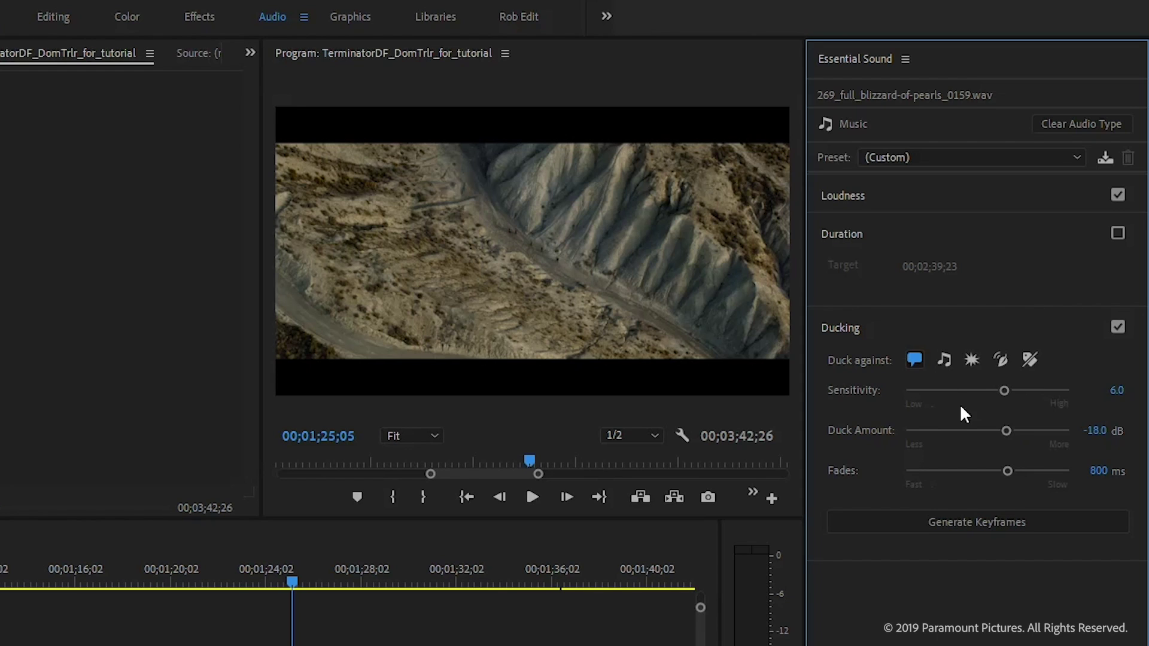
Set the ducking sensitivity to 8.0, duck amount to -10.0 dB and fades to 309 ms, and generate the keyframes.
{"action": "left_click_drag", "start_coordinate": [1003, 392], "coordinate": [1037, 390]}
{"action": "left_click_drag", "start_coordinate": [1005, 431], "coordinate": [980, 430]}
{"action": "left_click_drag", "start_coordinate": [1007, 471], "coordinate": [967, 467]}
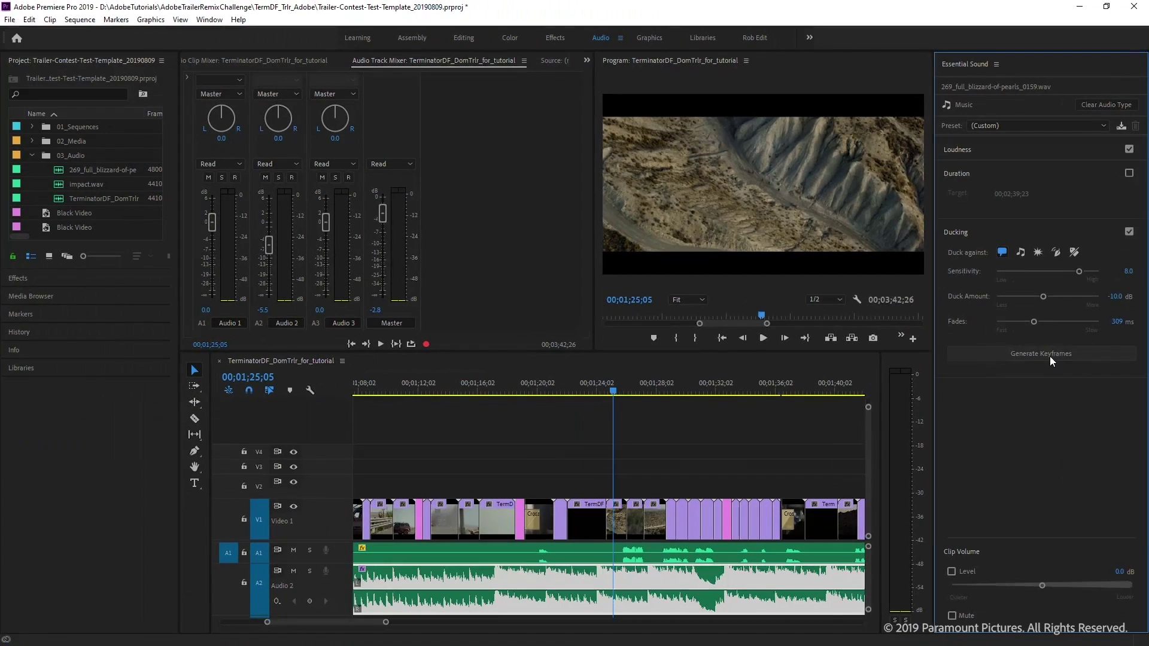
{"action": "left_click", "coordinate": [1012, 464]}
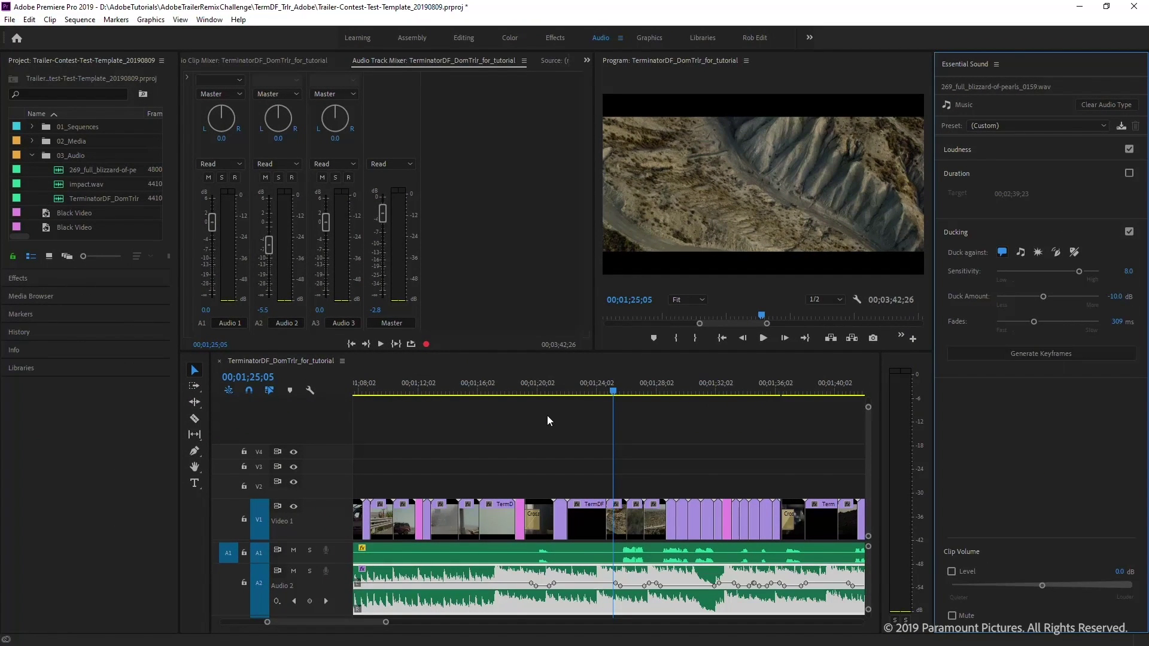
Play the sequence from about 00;01;24 to hear the ducked music against the dialogue.
{"action": "scroll", "coordinate": [540, 464], "scroll_direction": "down", "scroll_amount": 2}
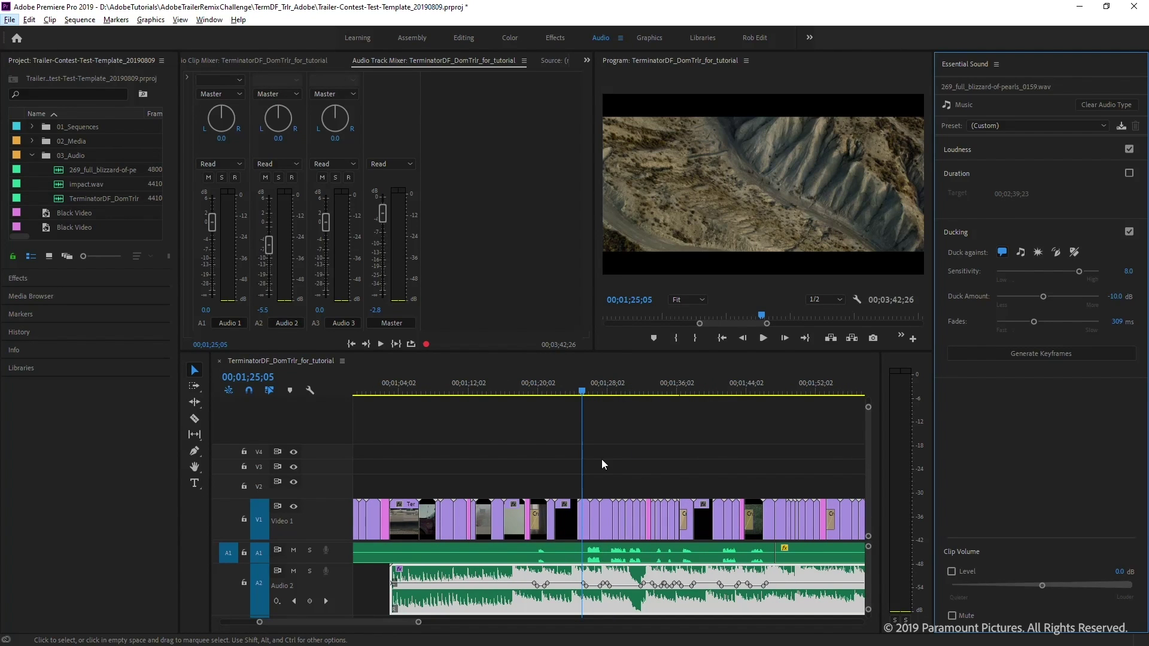
{"action": "left_click", "coordinate": [571, 390]}
{"action": "key", "text": "space"}
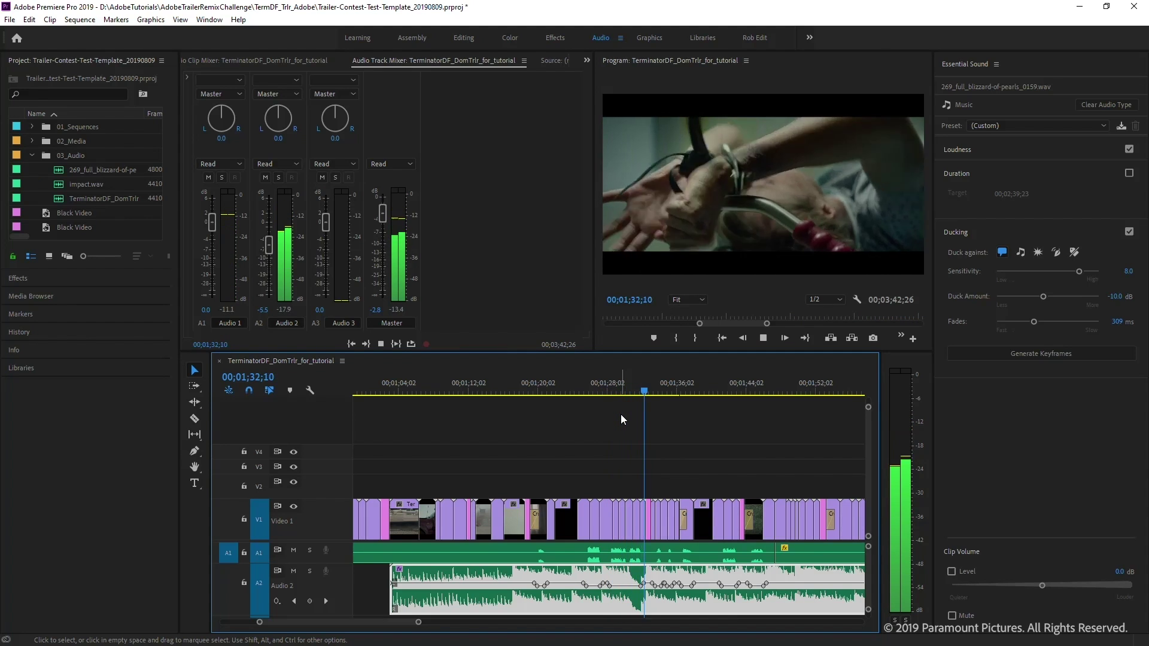
{"action": "key", "text": "space"}
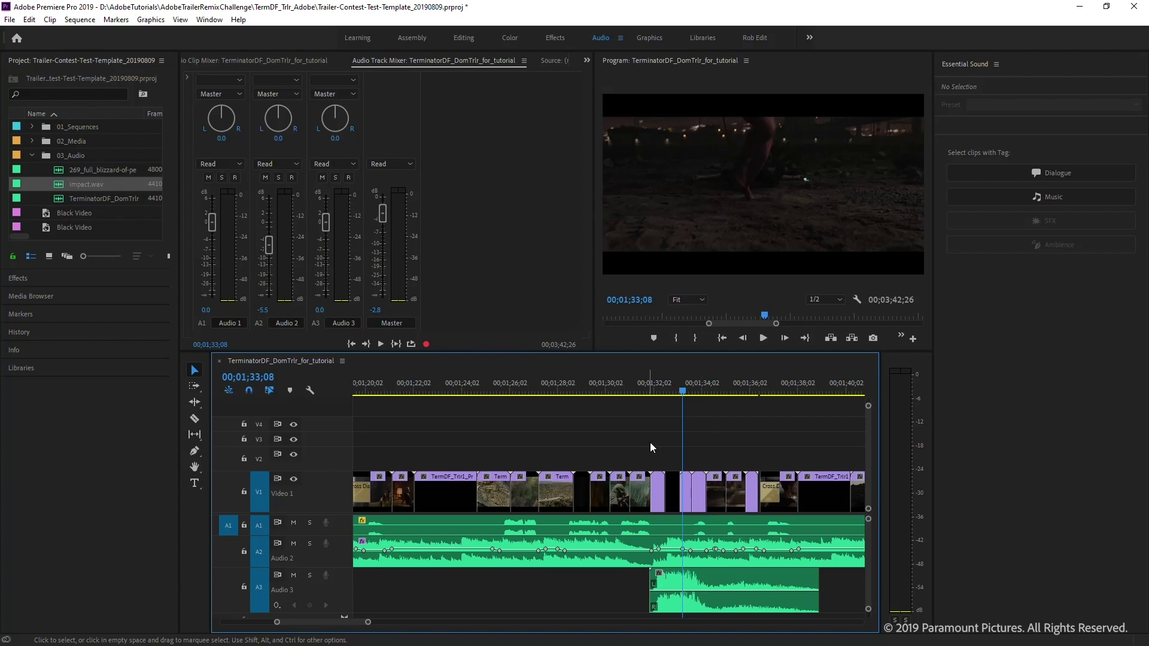
Move the playhead to 00;01;33;11, on the dark shot after the black video, and switch to the Color workspace.
{"action": "scroll", "coordinate": [601, 441], "scroll_direction": "down", "scroll_amount": 3, "text": "alt"}
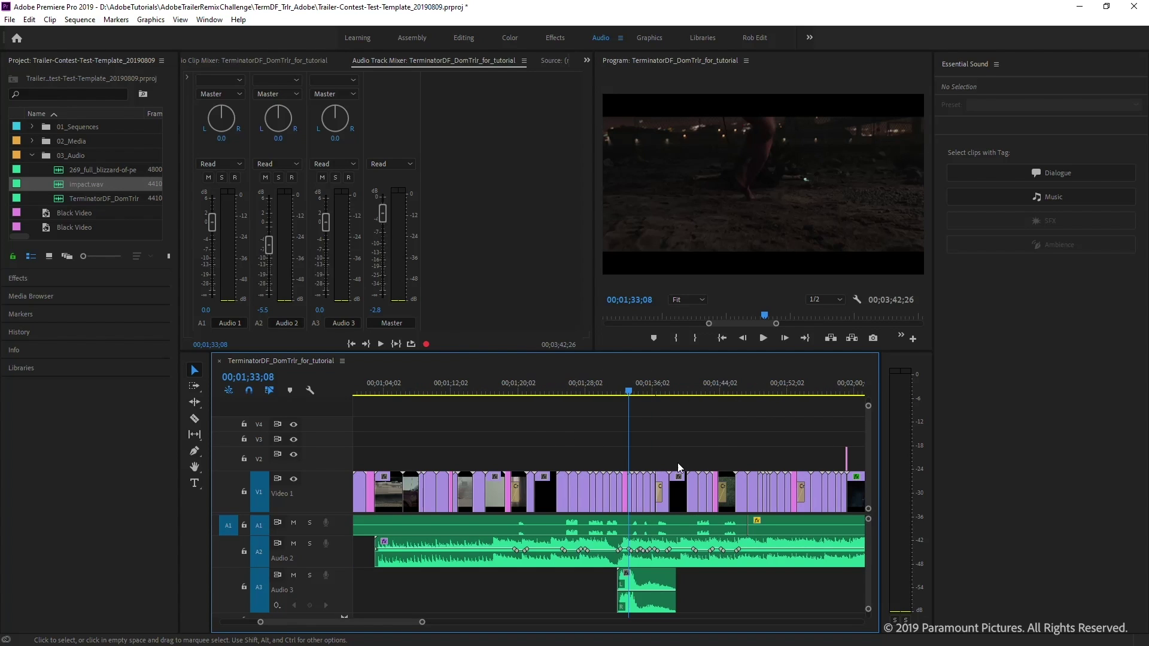
{"action": "left_click", "coordinate": [627, 389]}
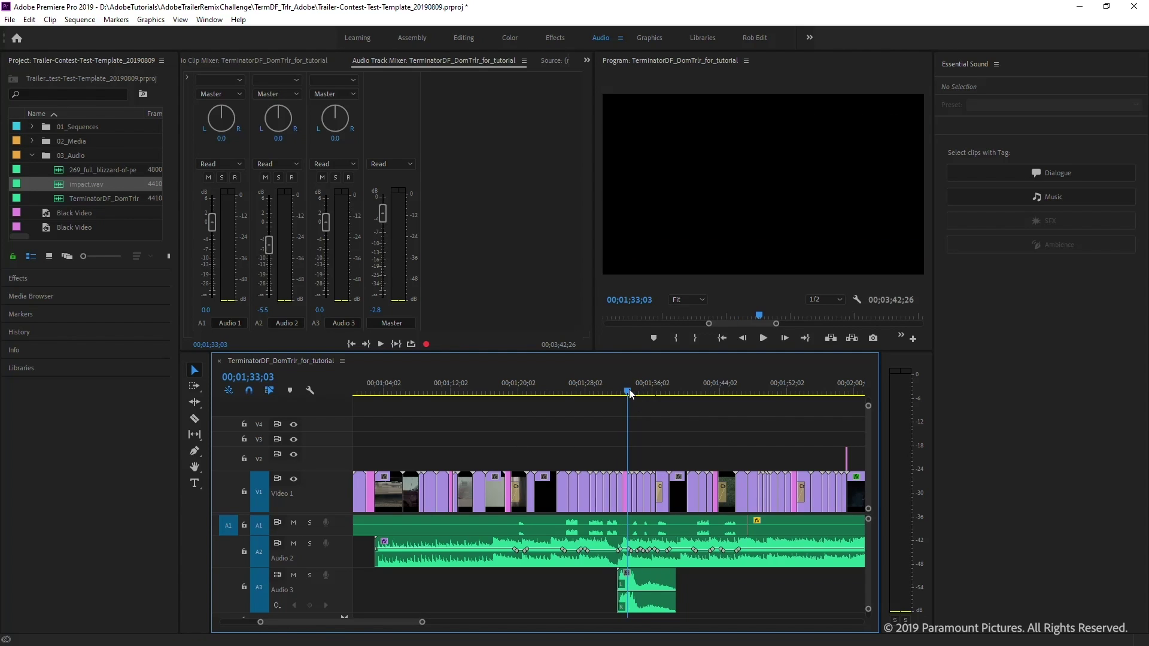
{"action": "scroll", "coordinate": [630, 457], "scroll_direction": "up", "scroll_amount": 3, "text": "alt"}
{"action": "left_click", "coordinate": [687, 390]}
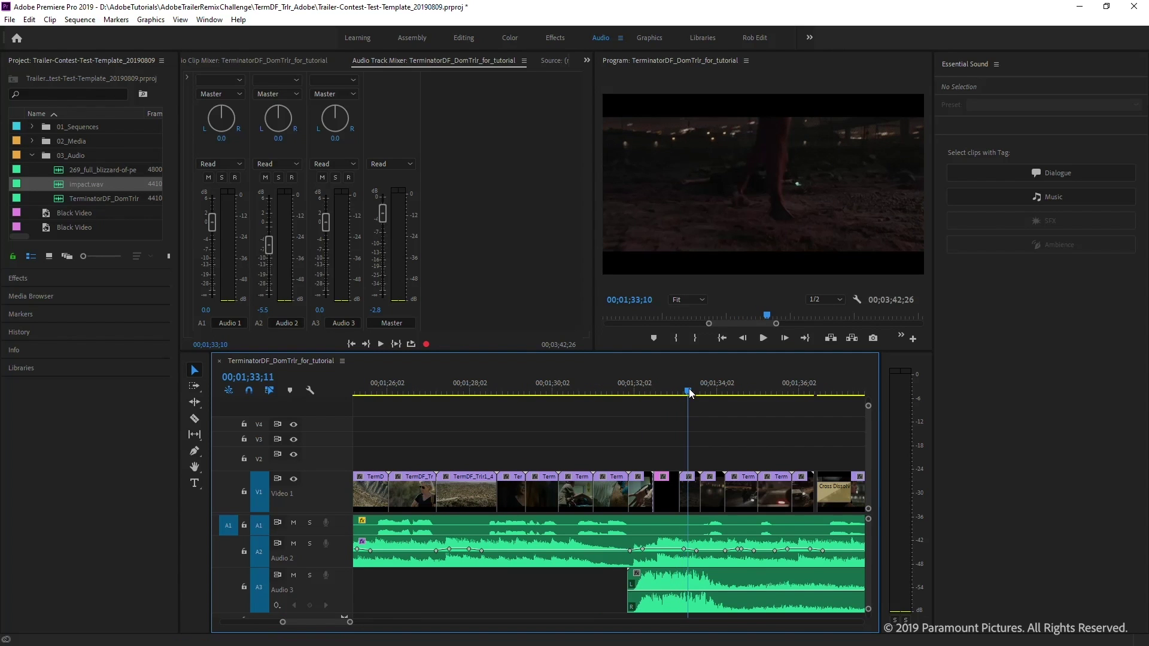
{"action": "left_click", "coordinate": [209, 19]}
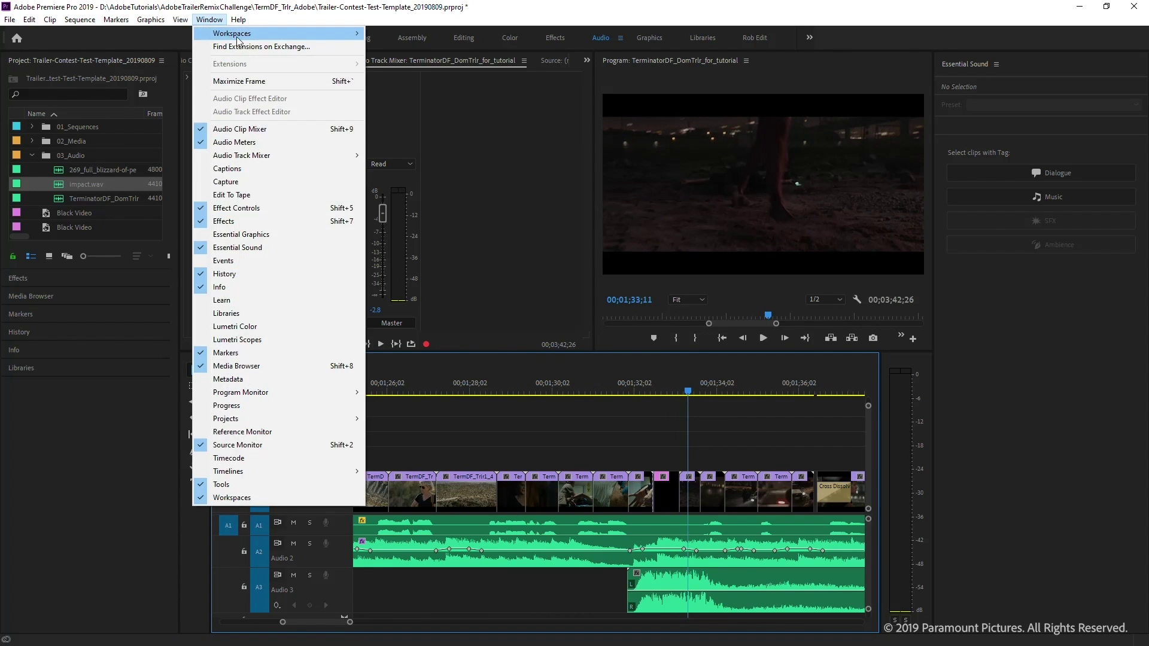
{"action": "mouse_move", "coordinate": [239, 34]}
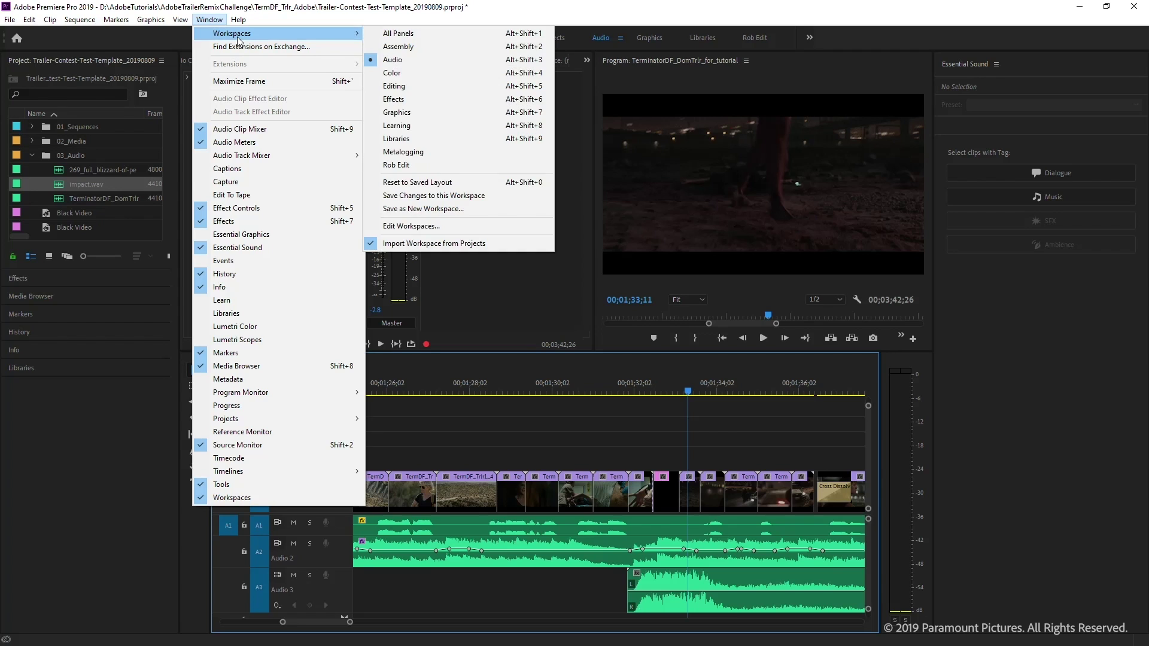
{"action": "left_click", "coordinate": [415, 73]}
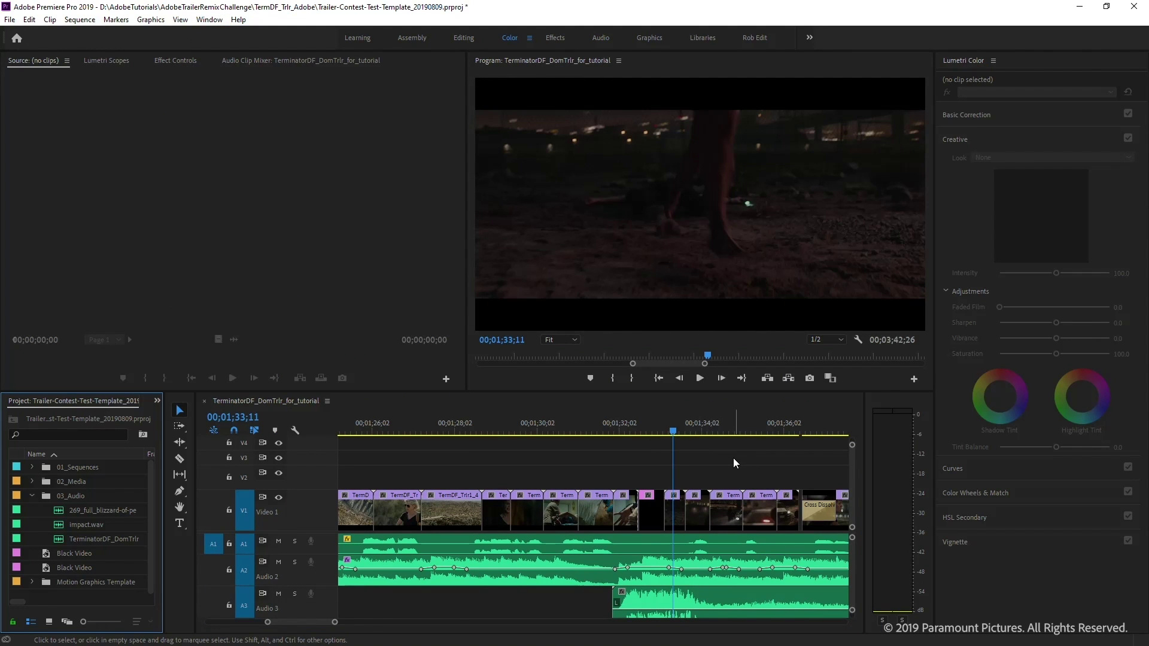
{"action": "left_click", "coordinate": [1032, 64]}
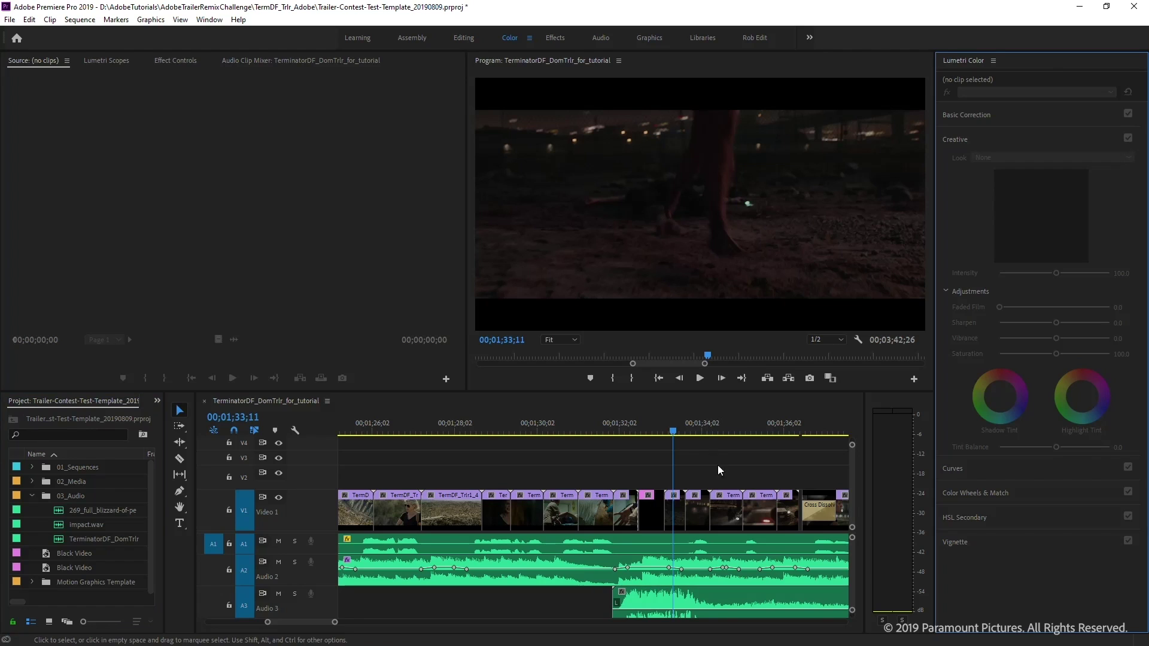
Select the dark V1 clip at the playhead and look through its Basic Correction and Creative settings in Lumetri Color.
{"action": "left_click", "coordinate": [694, 462]}
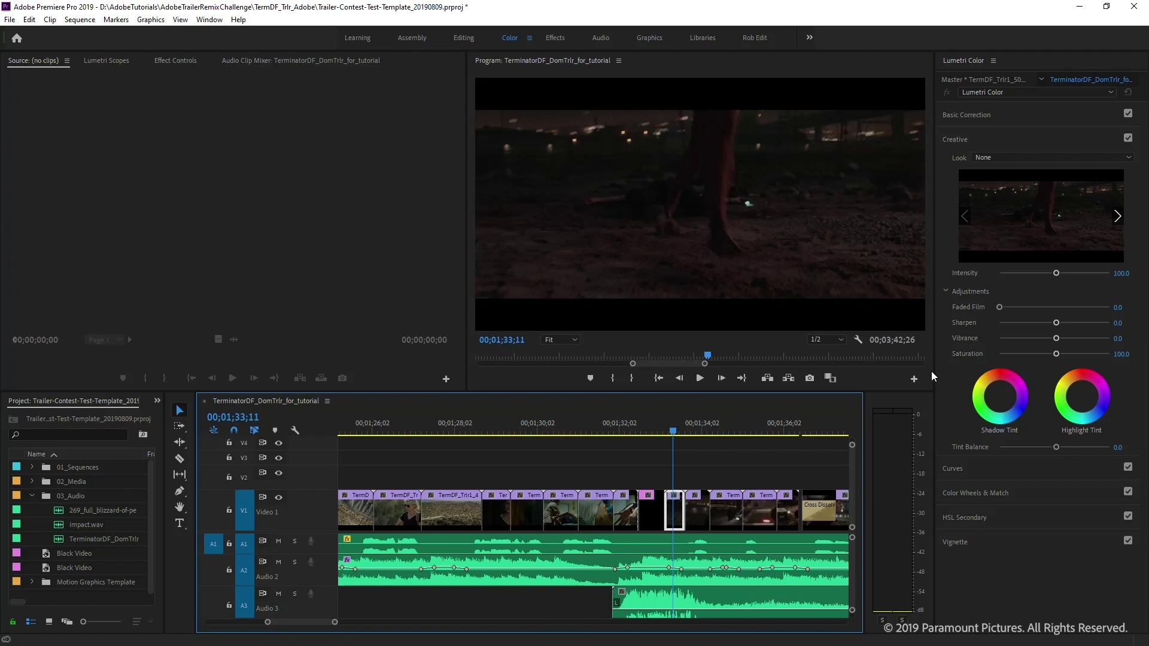
{"action": "scroll", "coordinate": [705, 453], "scroll_direction": "up", "scroll_amount": 4}
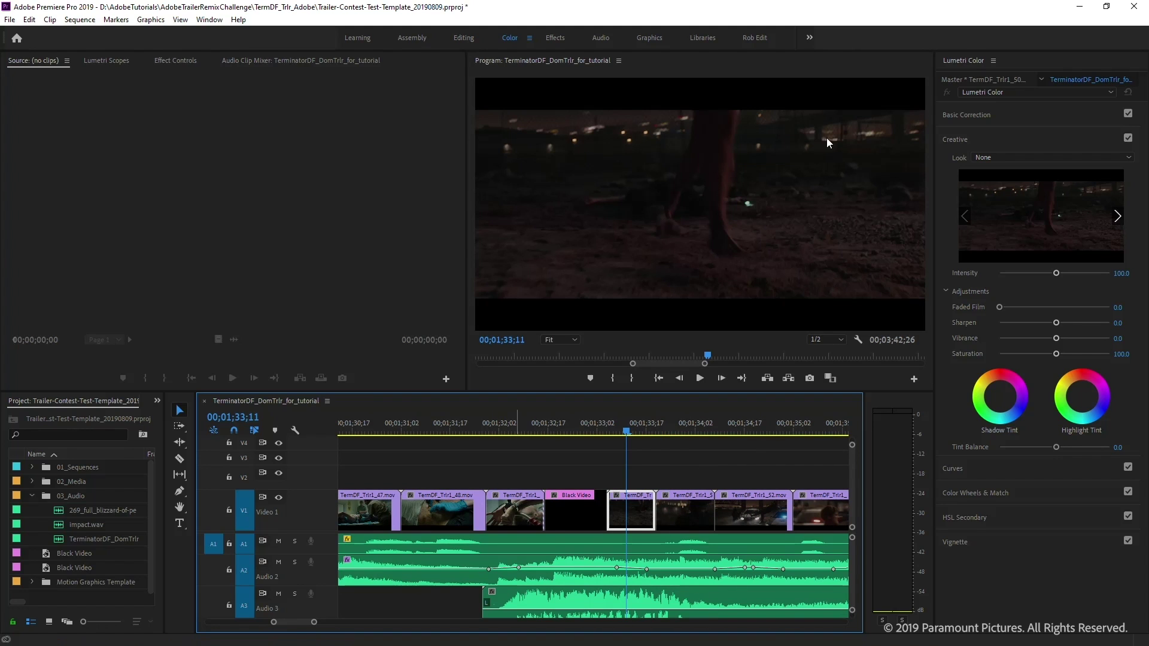
{"action": "left_click", "coordinate": [1050, 114]}
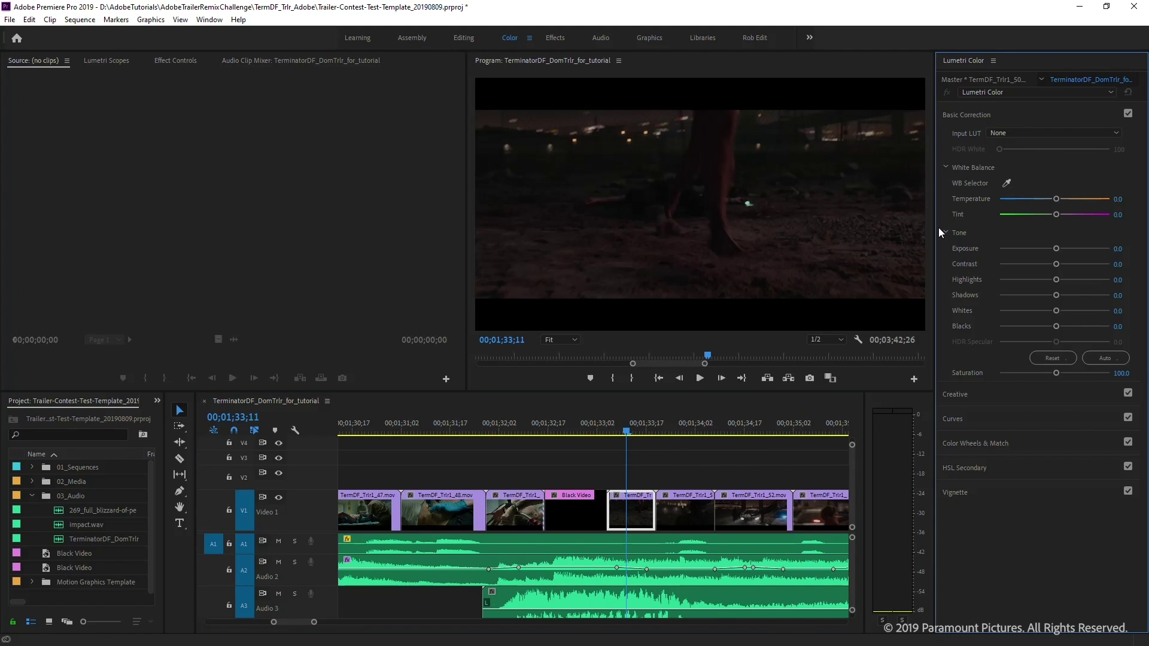
{"action": "left_click", "coordinate": [1008, 116]}
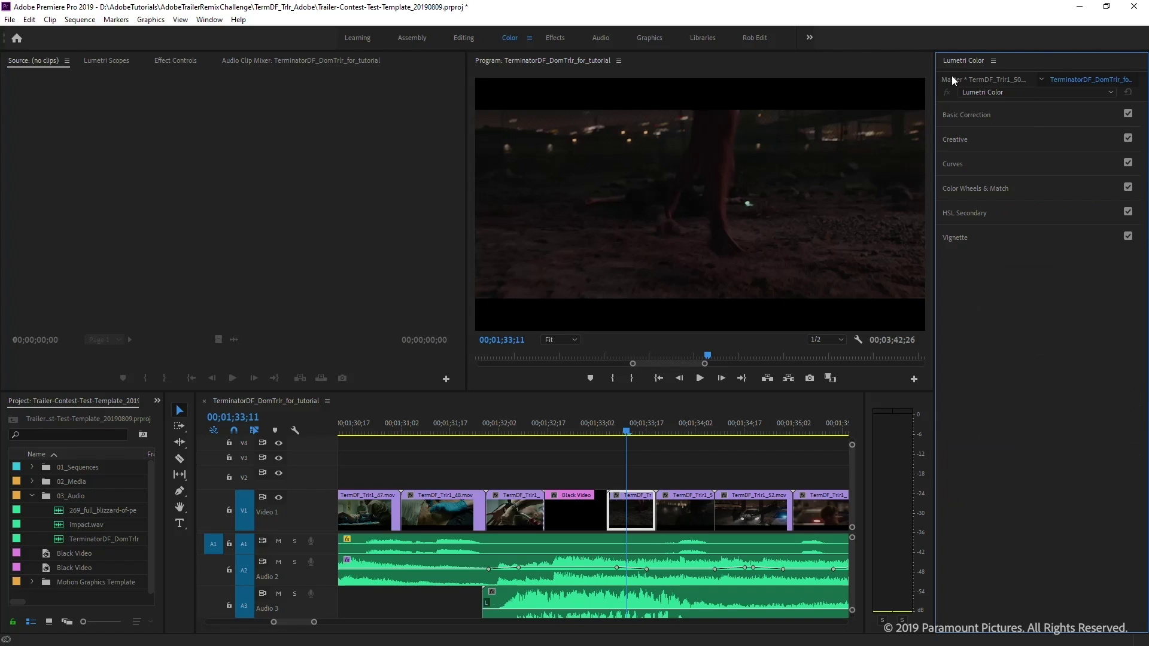
{"action": "left_click", "coordinate": [1026, 117]}
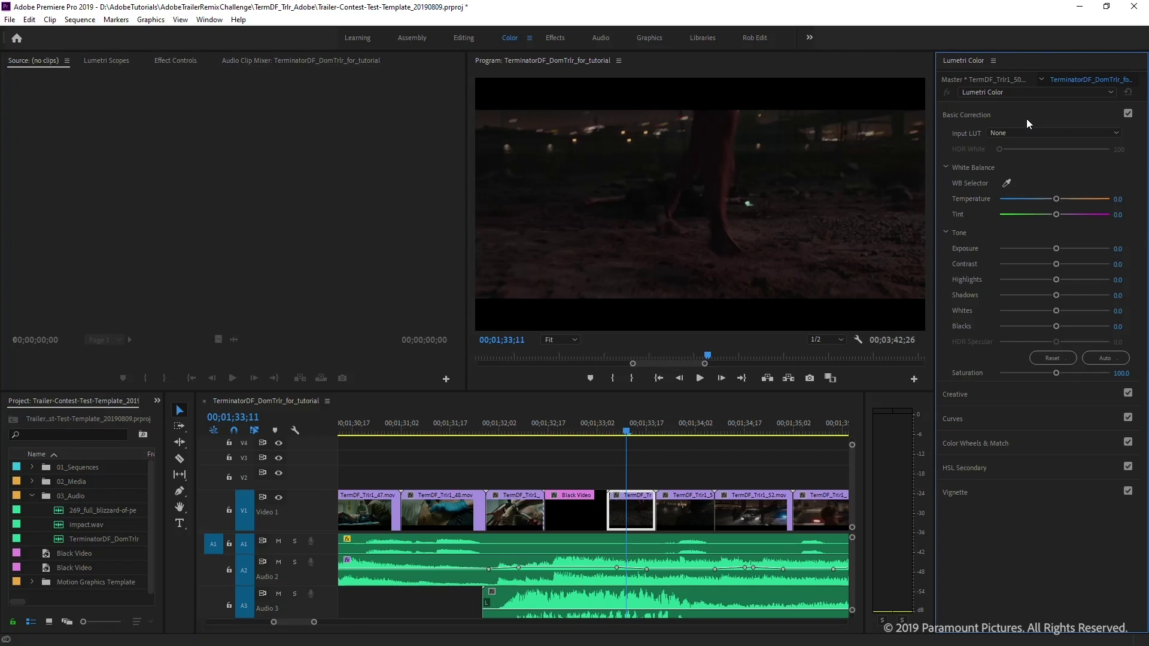
{"action": "left_click", "coordinate": [1018, 118]}
{"action": "left_click", "coordinate": [1016, 133]}
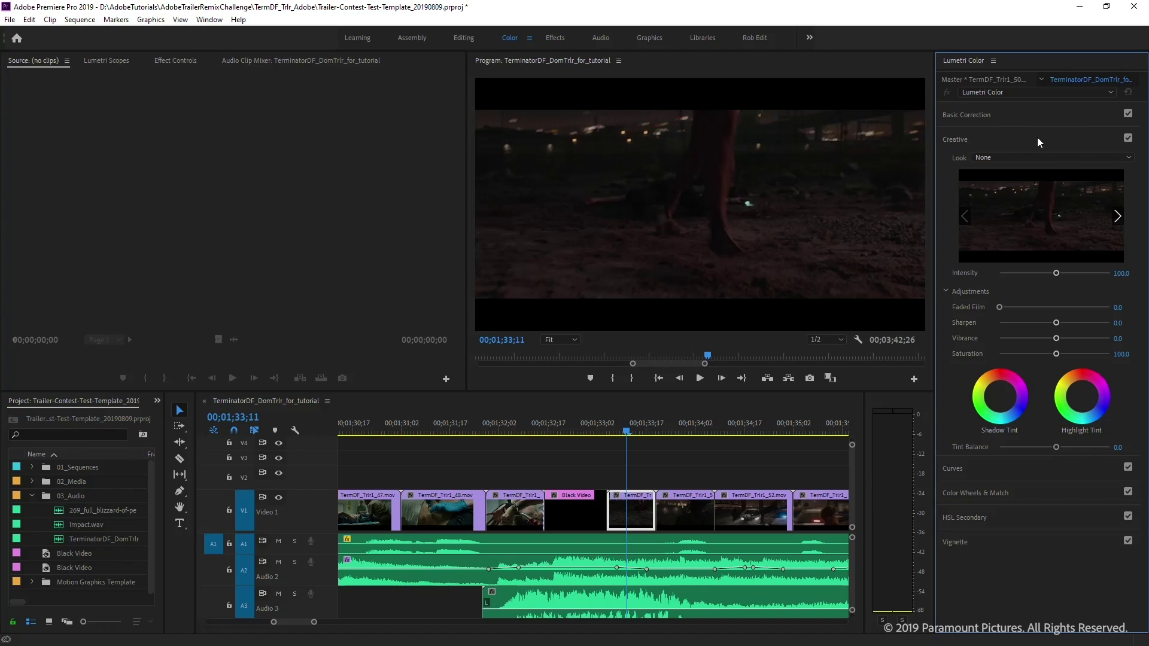
{"action": "left_click", "coordinate": [1005, 138]}
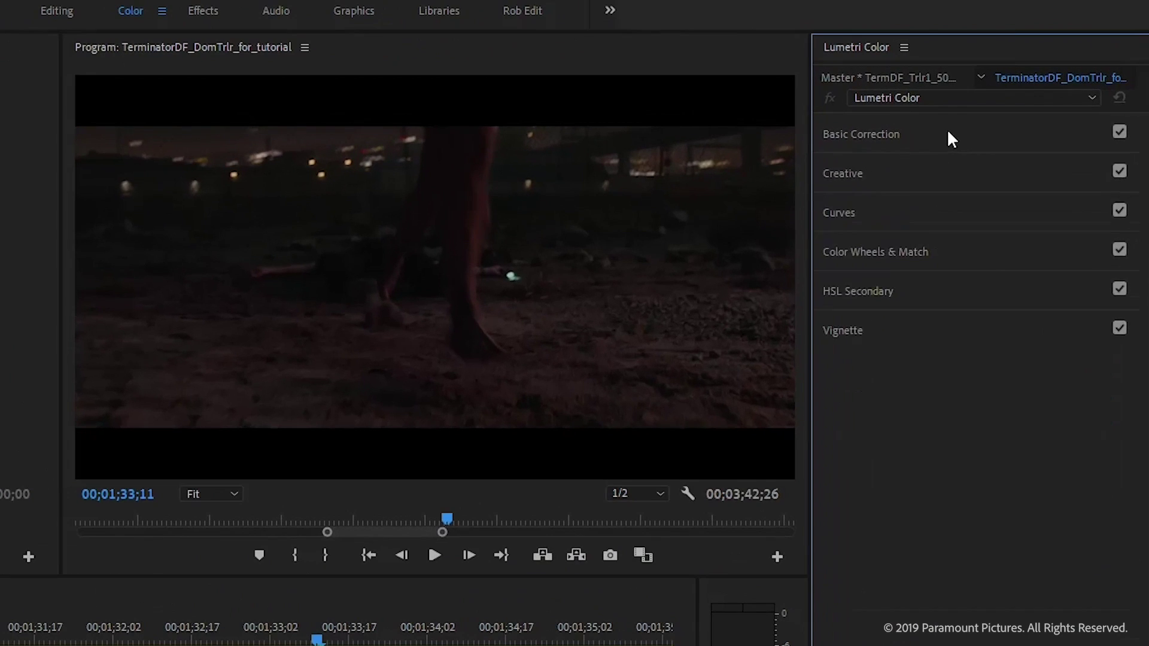
Brighten the dark clip at 00;01;33;11 by setting its Basic Correction exposure to 1.9.
{"action": "left_click", "coordinate": [951, 138]}
{"action": "scroll", "coordinate": [474, 622], "scroll_direction": "up", "scroll_amount": 2}
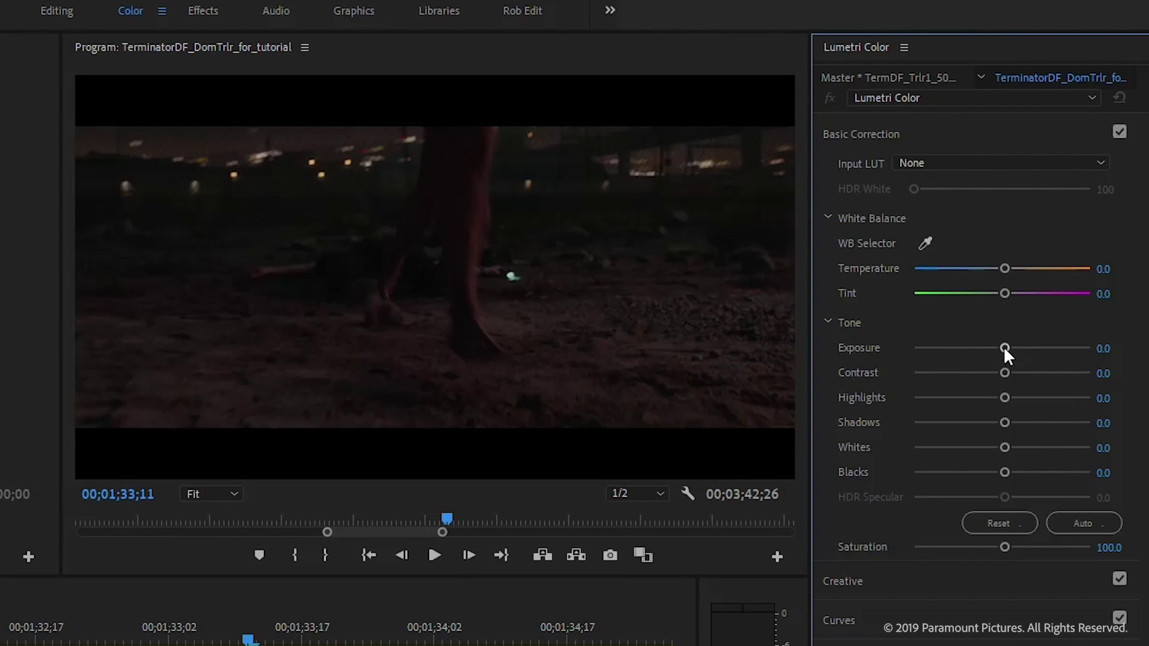
{"action": "left_click_drag", "start_coordinate": [1004, 347], "coordinate": [1031, 354]}
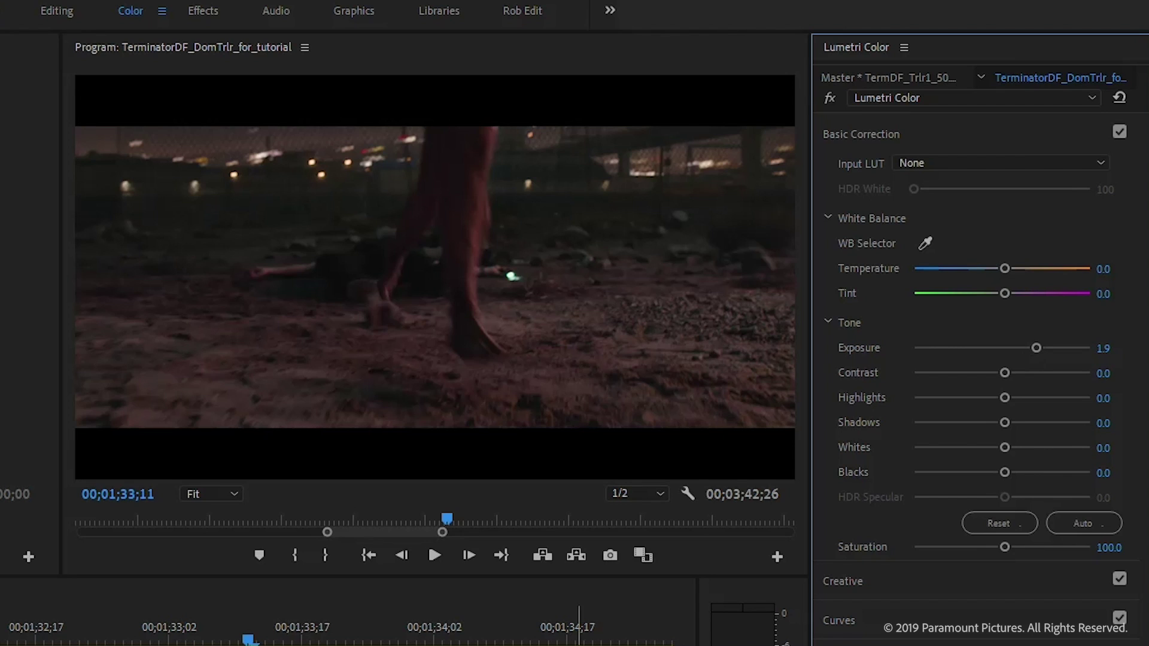
{"action": "left_click", "coordinate": [1025, 348]}
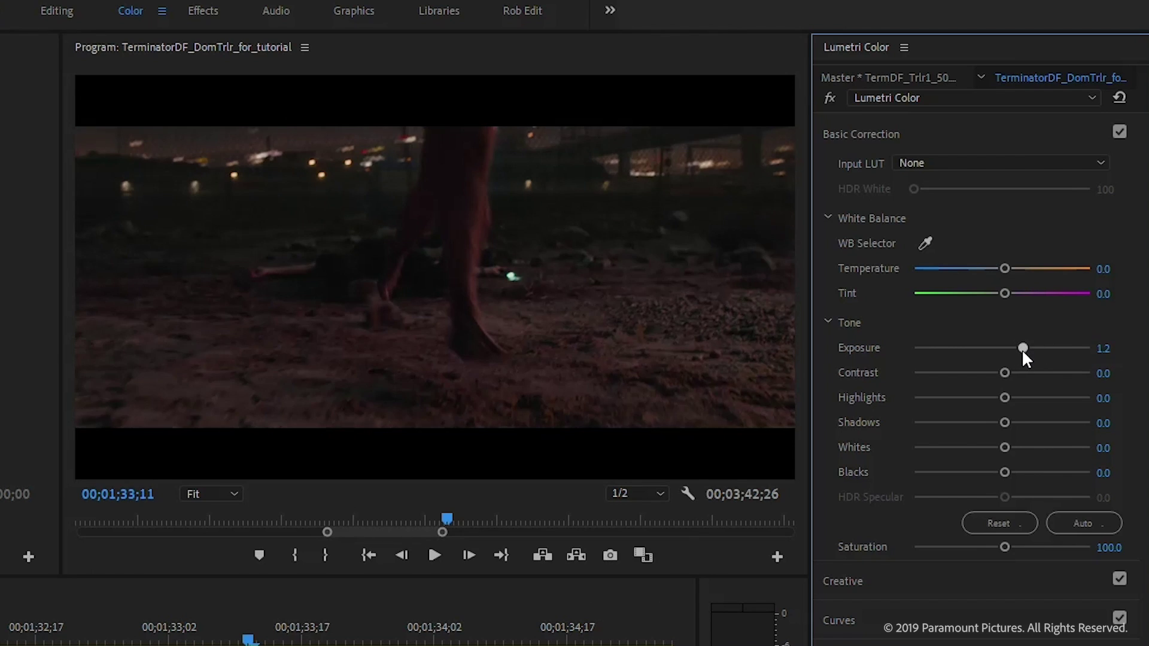
{"action": "left_click_drag", "start_coordinate": [1025, 349], "coordinate": [1033, 357]}
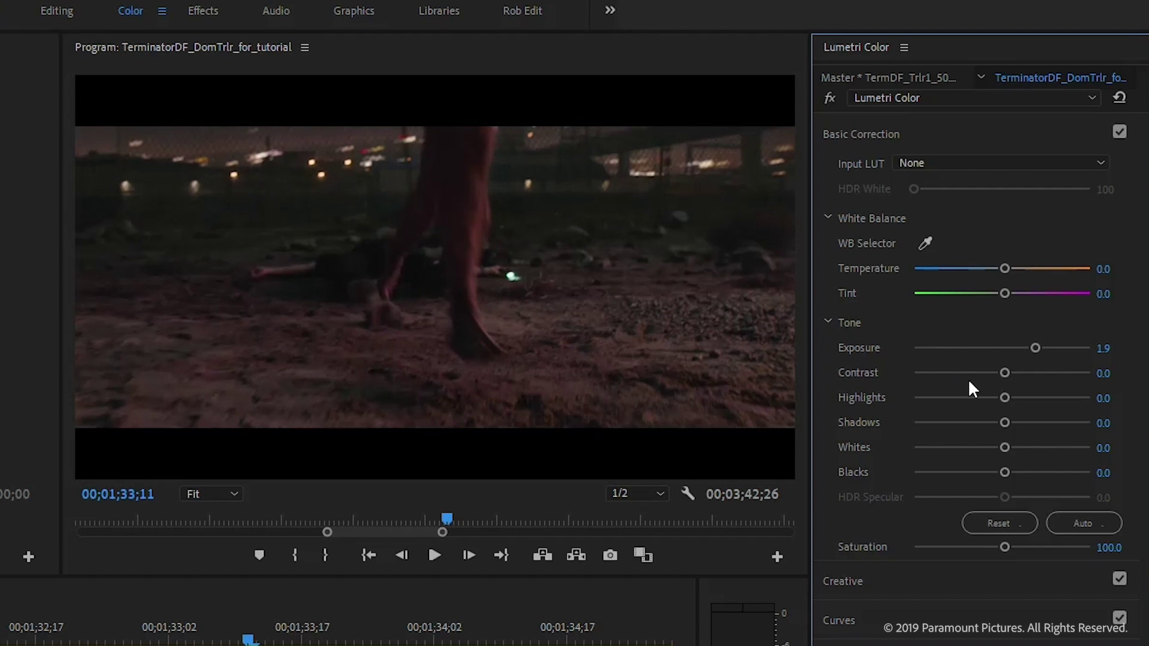
Set the clip's temperature to -31.9, contrast to 8.1, highlights to 13.5 and shadows to 27.6.
{"action": "left_click_drag", "start_coordinate": [1004, 268], "coordinate": [972, 268]}
{"action": "left_click_drag", "start_coordinate": [1004, 373], "coordinate": [1014, 398]}
{"action": "mouse_move", "coordinate": [1005, 422]}
{"action": "left_mouse_down"}
{"action": "mouse_move", "coordinate": [986, 431]}
{"action": "mouse_move", "coordinate": [1024, 433]}
{"action": "left_mouse_up"}
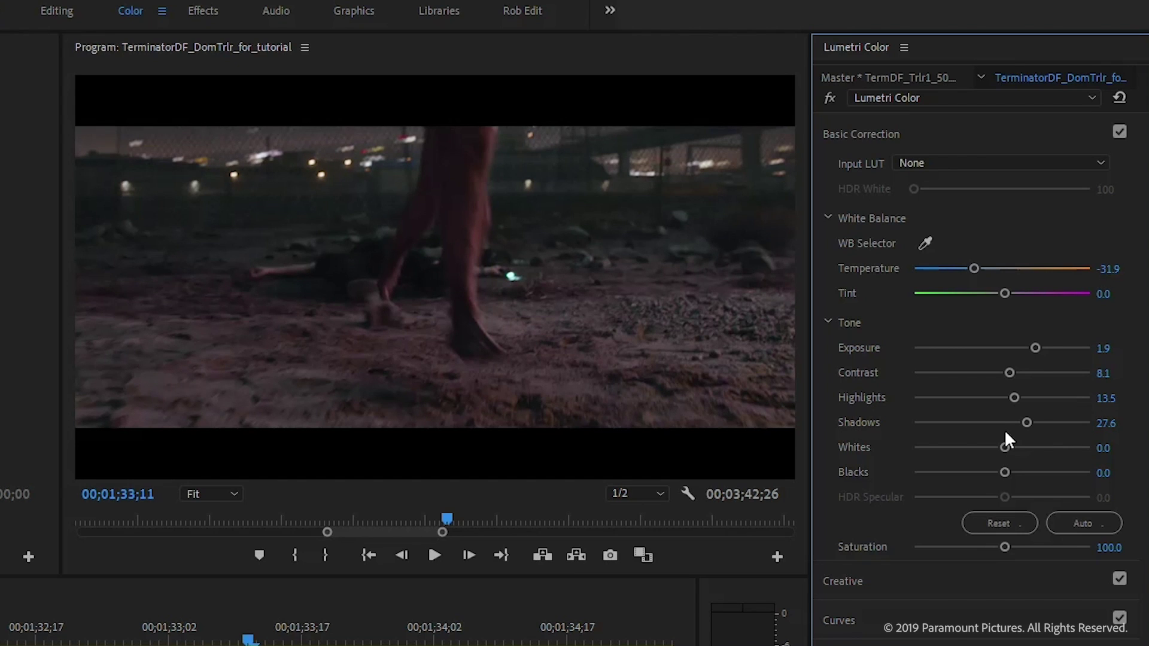
Examine the RGB curve settings in Lumetri Color's Curves section for the dark clip.
{"action": "left_click", "coordinate": [860, 129]}
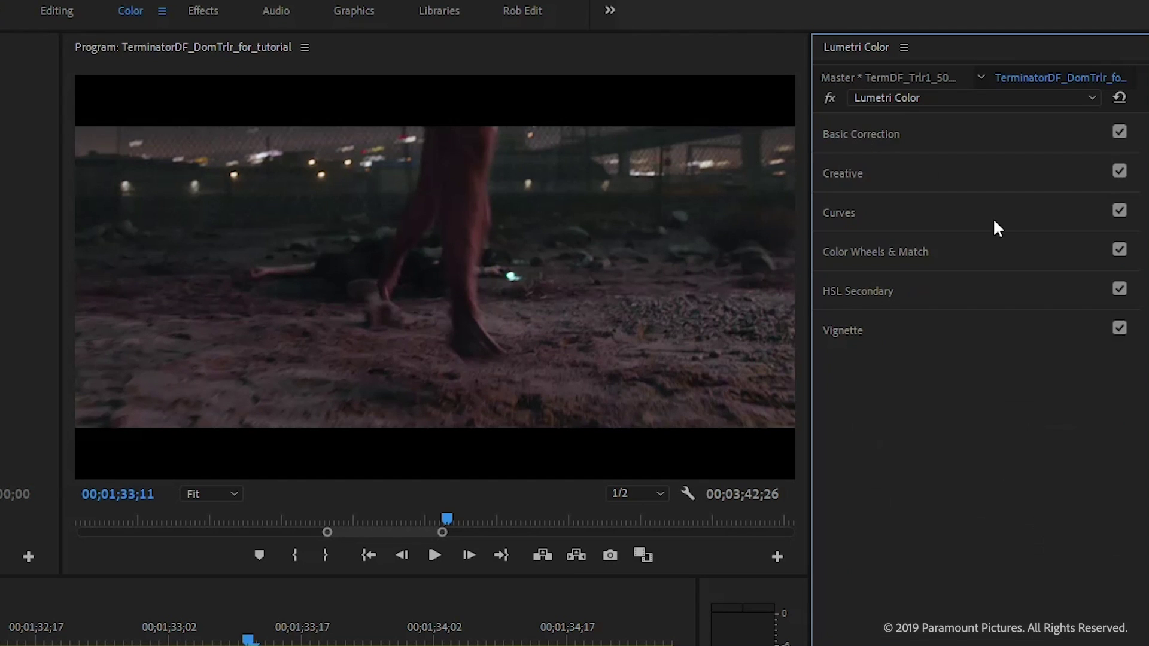
{"action": "left_click", "coordinate": [907, 217]}
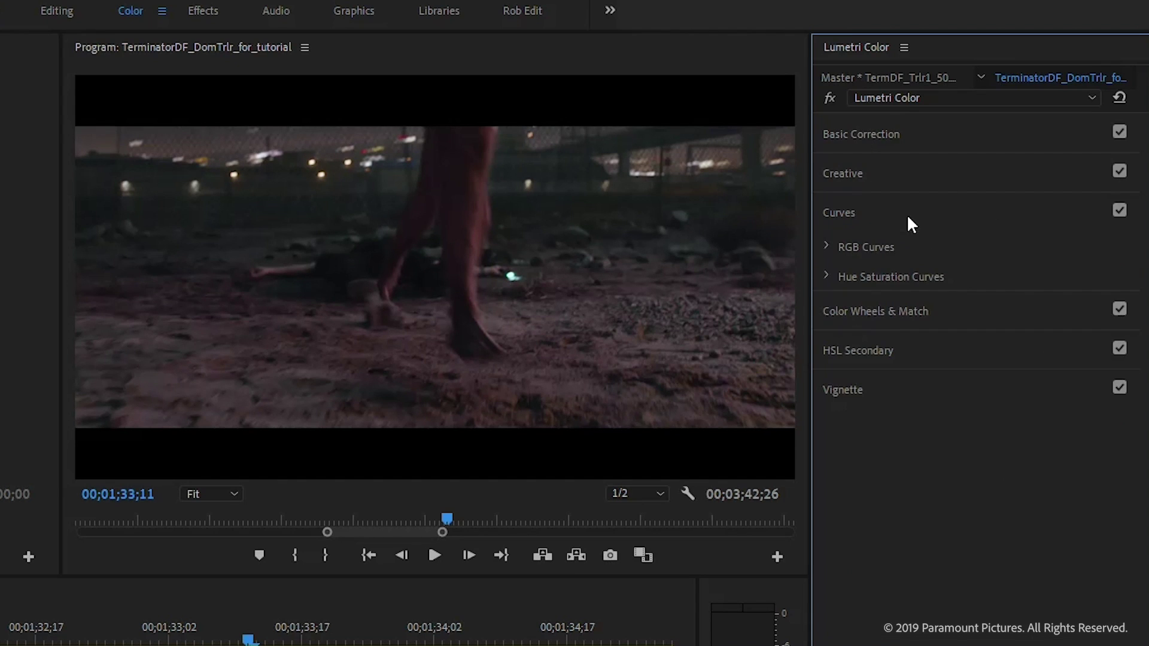
{"action": "left_click", "coordinate": [829, 248]}
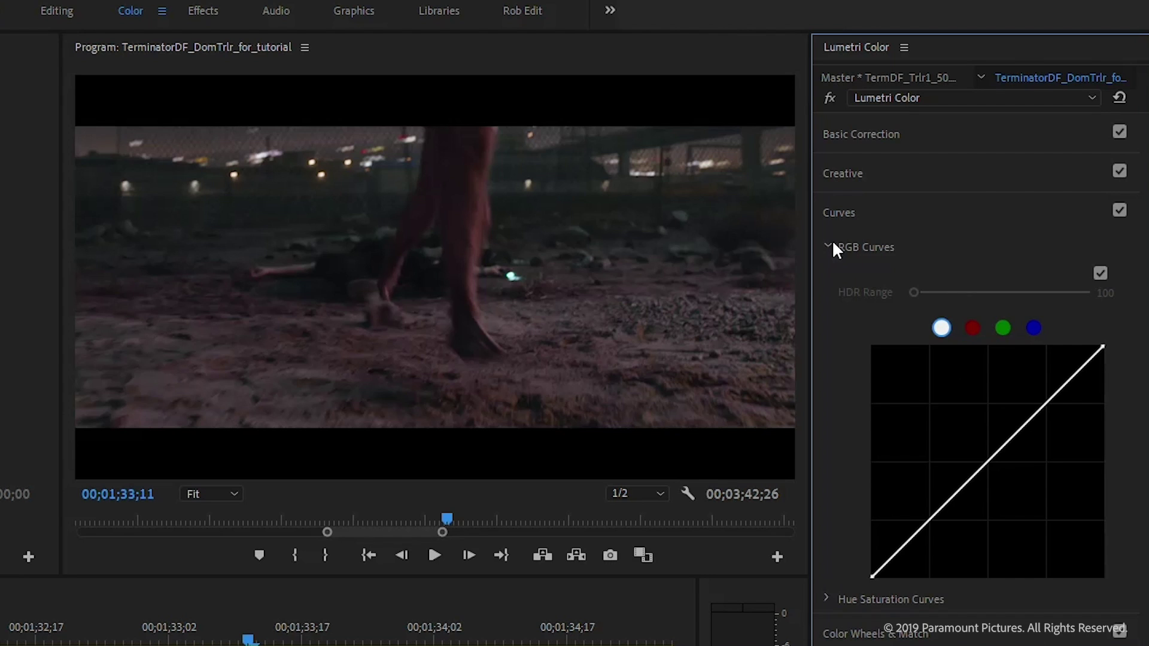
{"action": "left_click", "coordinate": [829, 247]}
{"action": "left_click", "coordinate": [862, 210]}
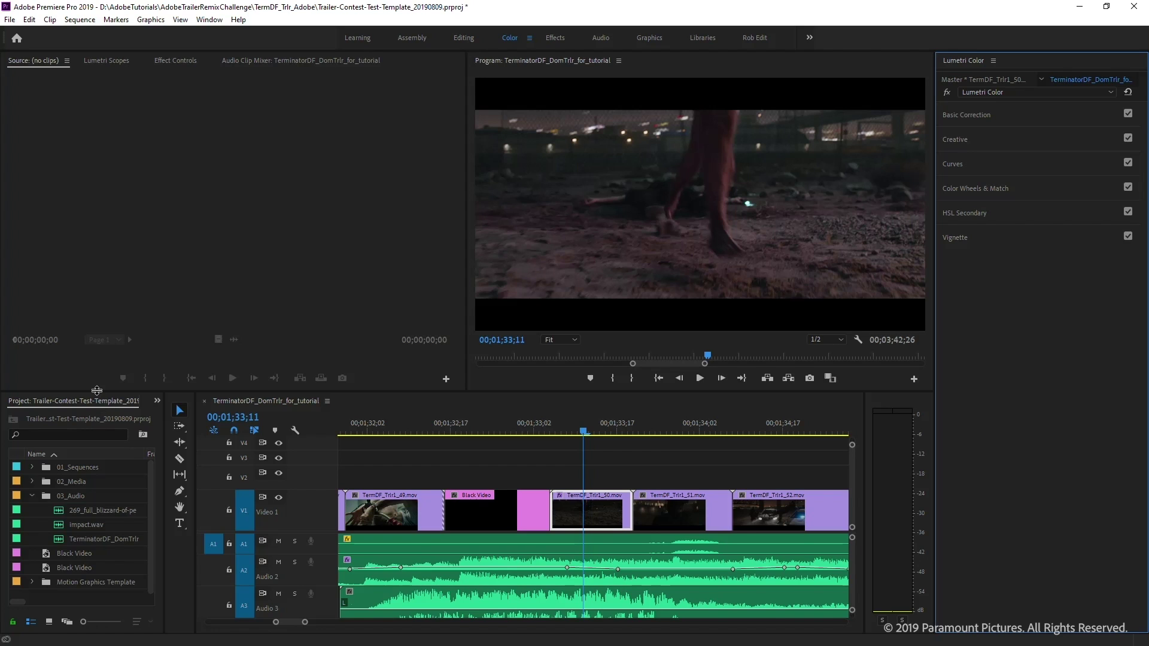
Widen the project item area and create a 1920 x 1080 adjustment layer at 29.97 fps Drop-Frame with square pixels.
{"action": "left_click_drag", "start_coordinate": [96, 390], "coordinate": [102, 370]}
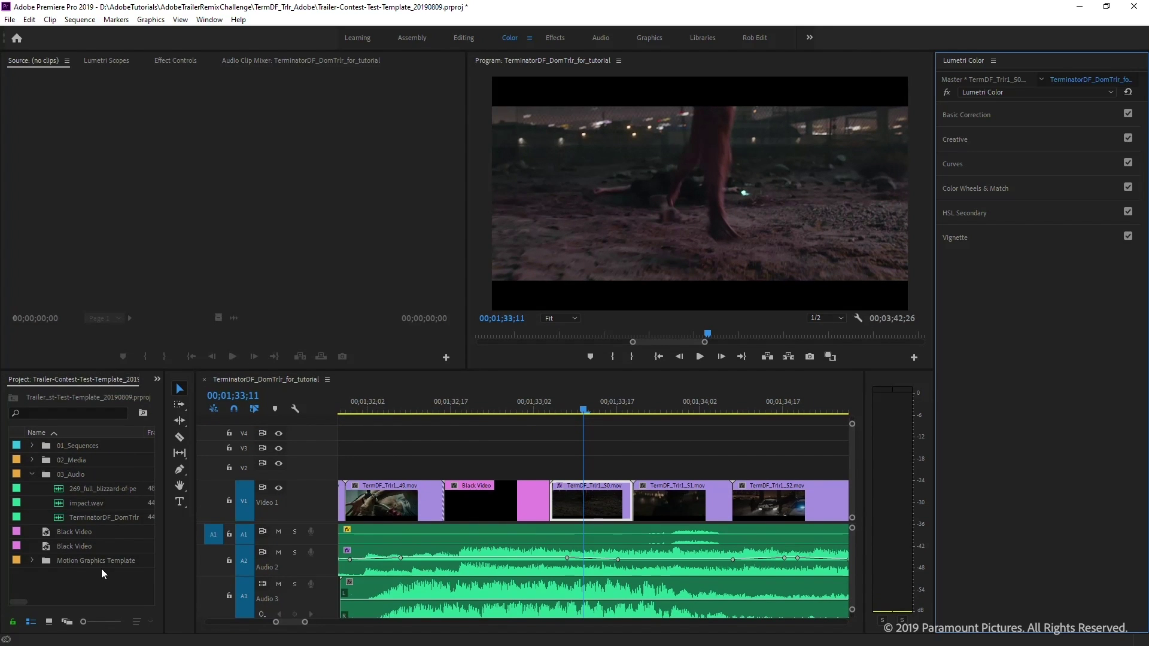
{"action": "left_click_drag", "start_coordinate": [166, 577], "coordinate": [277, 584]}
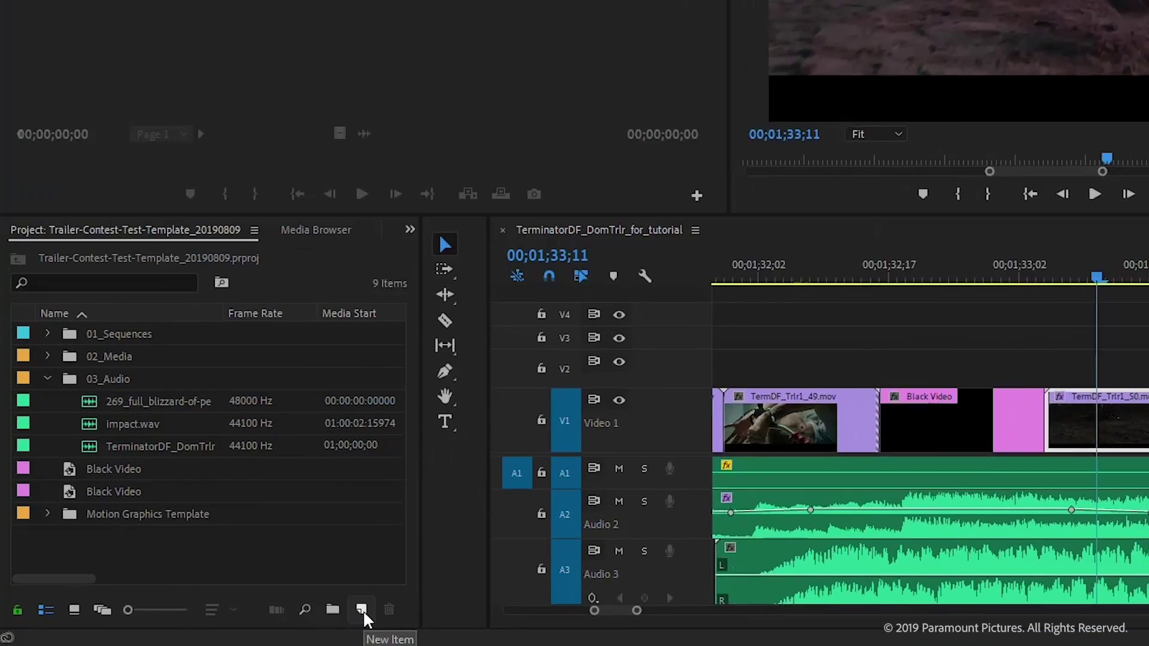
{"action": "left_click", "coordinate": [381, 609]}
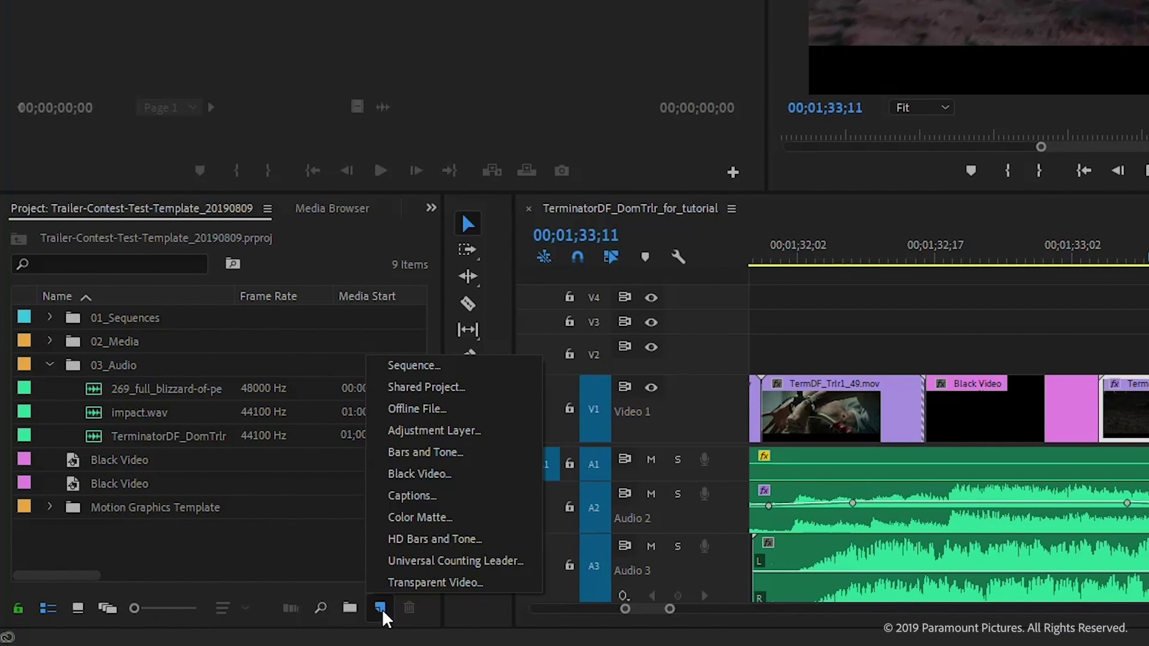
{"action": "left_click", "coordinate": [462, 431]}
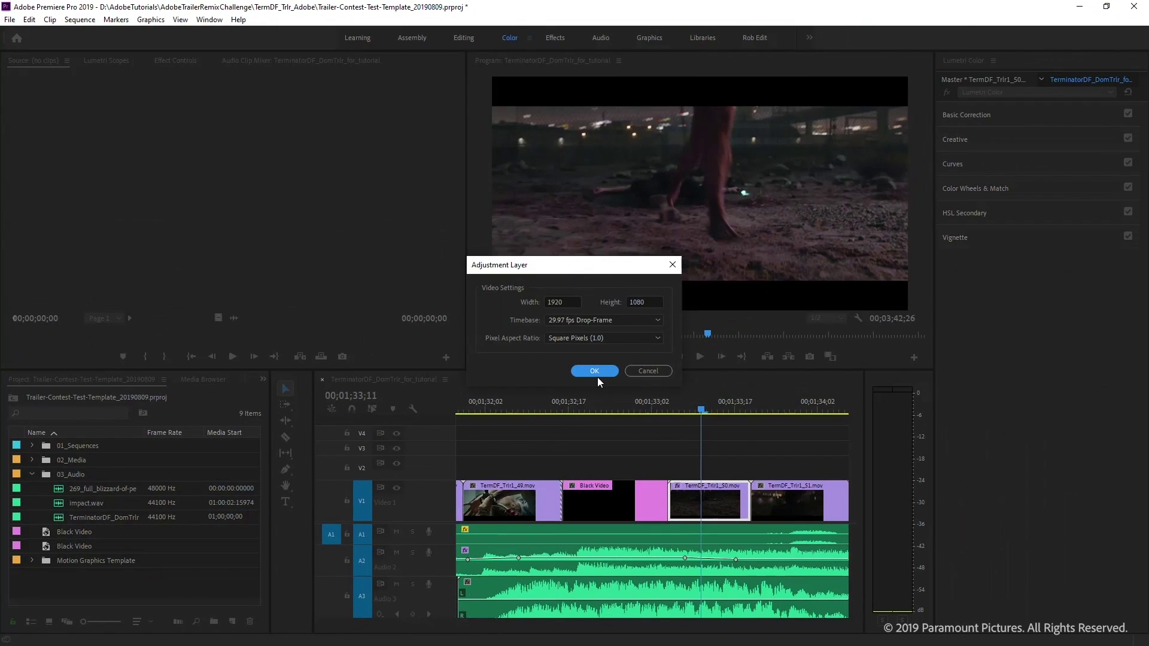
{"action": "left_click", "coordinate": [595, 371]}
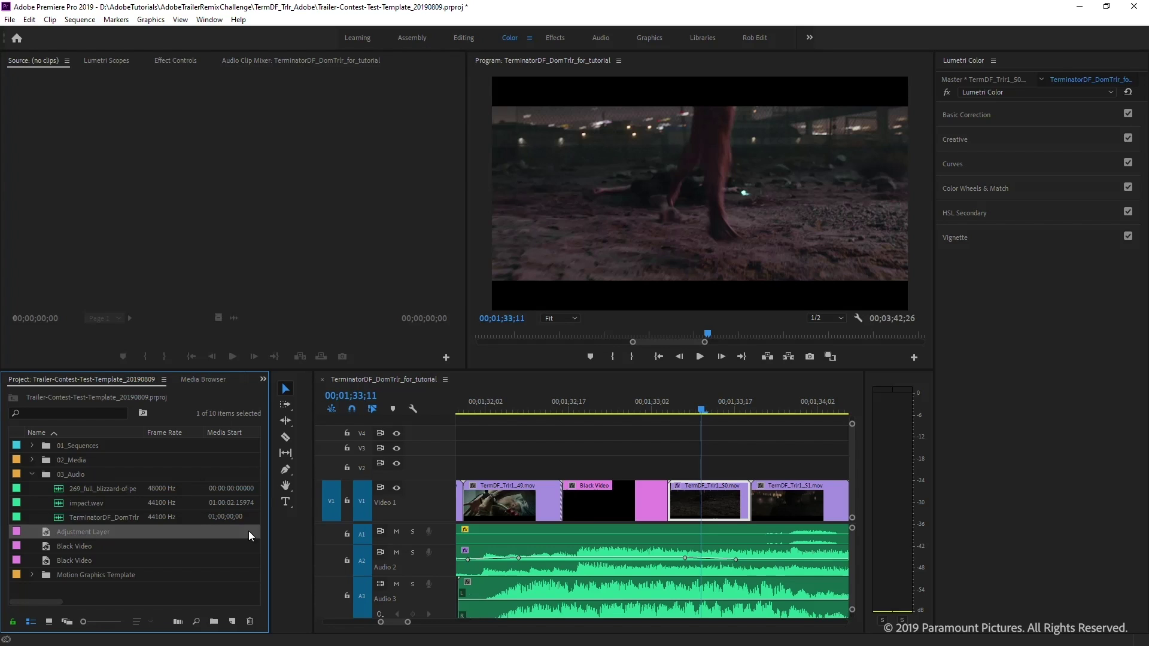
Place the adjustment layer on V2 above the black video and the dark shots, and select it.
{"action": "left_click_drag", "start_coordinate": [81, 539], "coordinate": [595, 466]}
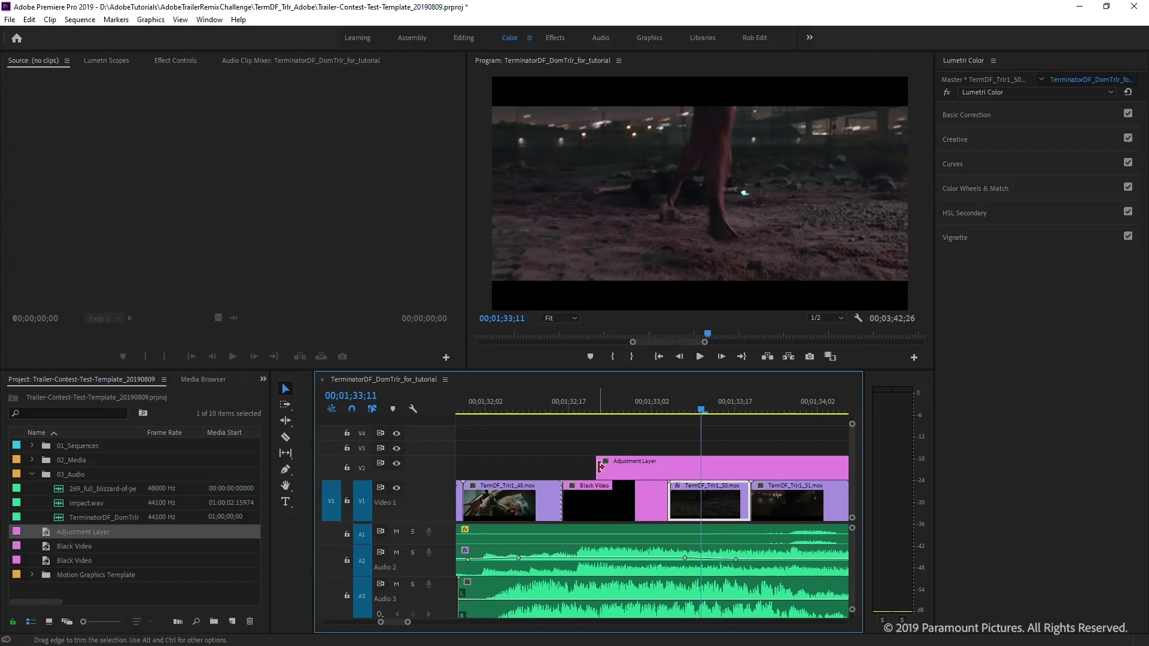
{"action": "left_click", "coordinate": [727, 448]}
{"action": "left_click", "coordinate": [737, 468]}
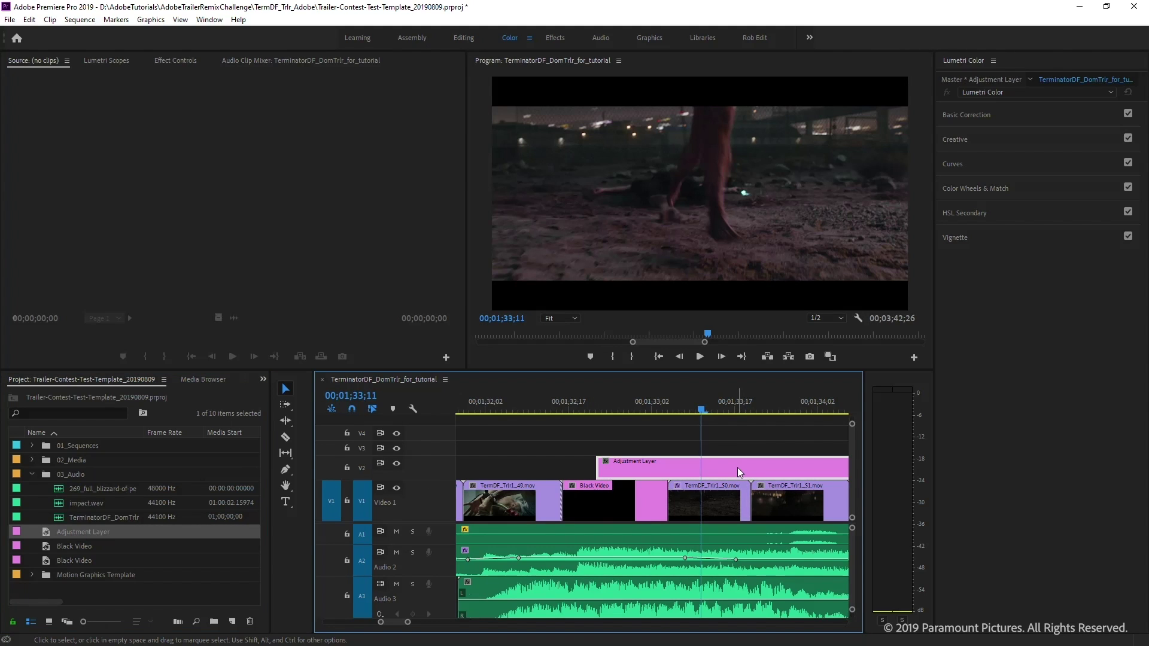
{"action": "key", "text": "minus"}
{"action": "key", "text": "minus"}
{"action": "key", "text": "minus"}
{"action": "key", "text": "minus"}
{"action": "key", "text": "minus"}
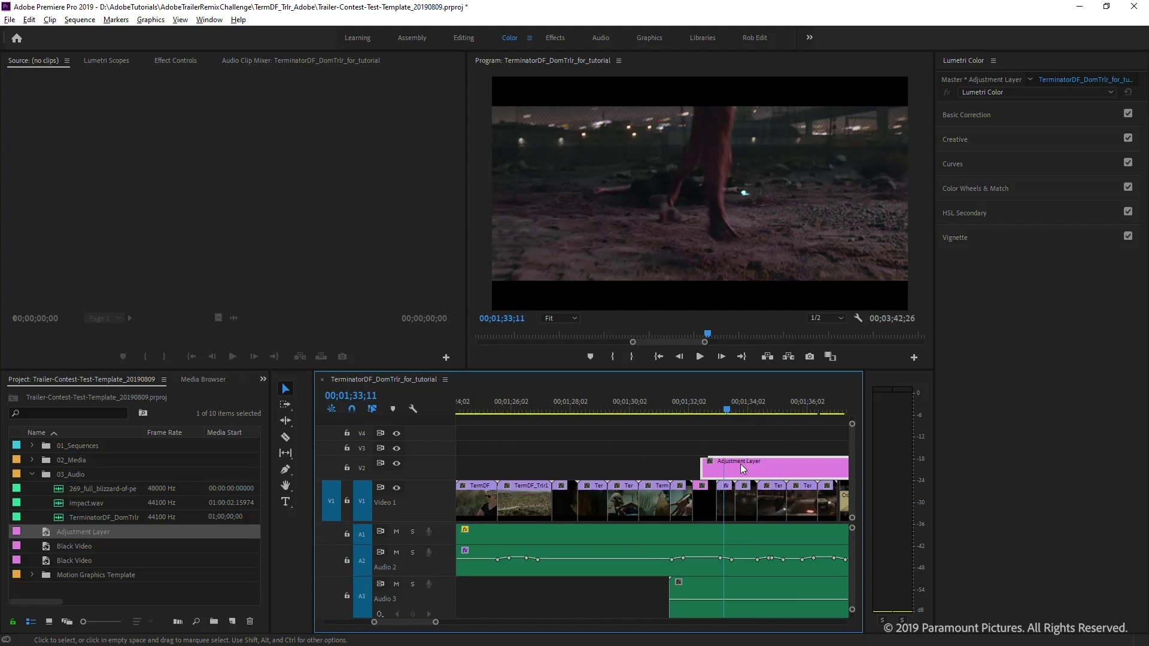
{"action": "scroll", "coordinate": [753, 407], "scroll_direction": "down", "scroll_amount": 2}
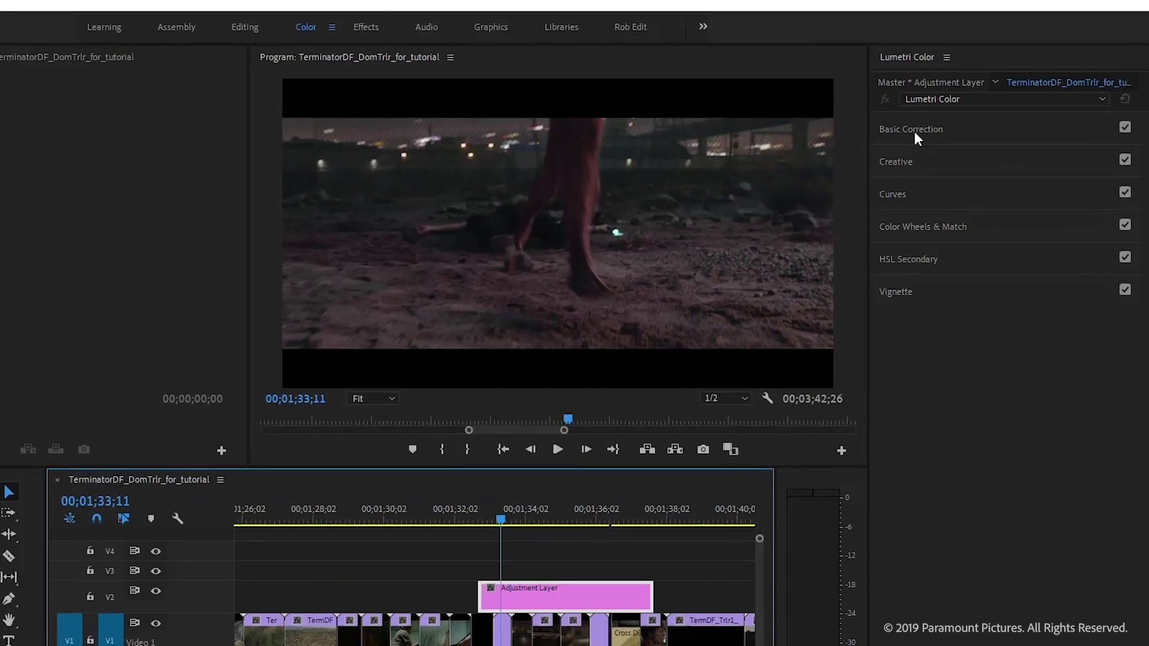
Set the adjustment layer's Basic Correction exposure to 2.7, contrast to 53.5 and highlights to -35.1.
{"action": "left_click", "coordinate": [967, 115]}
{"action": "left_click_drag", "start_coordinate": [1013, 365], "coordinate": [970, 421]}
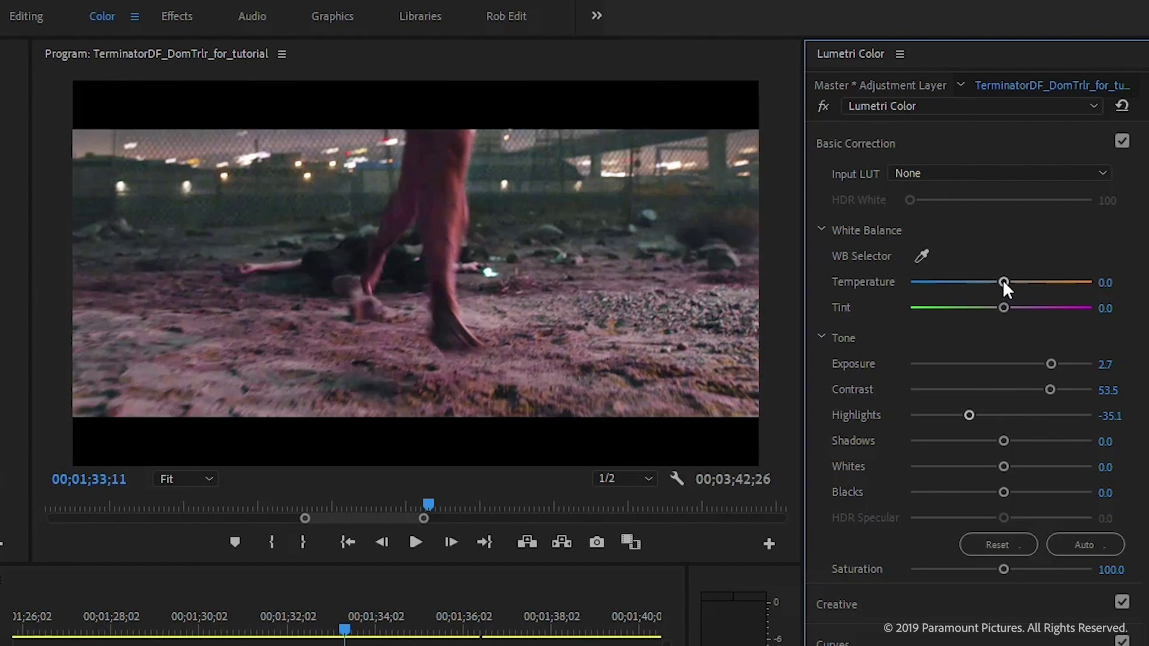
{"action": "left_click_drag", "start_coordinate": [1003, 281], "coordinate": [1001, 308]}
Look through the available Creative looks for the adjustment layer, from the Fuji and Kodak film looks to the SL looks.
{"action": "left_click", "coordinate": [864, 602]}
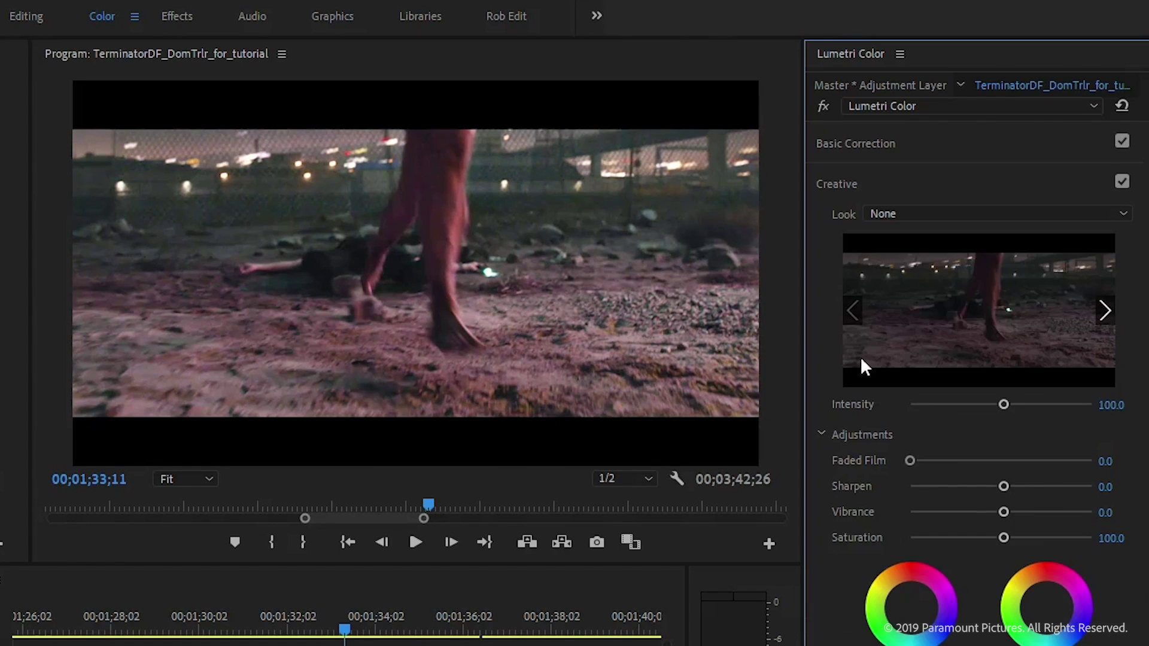
{"action": "left_click", "coordinate": [1120, 214]}
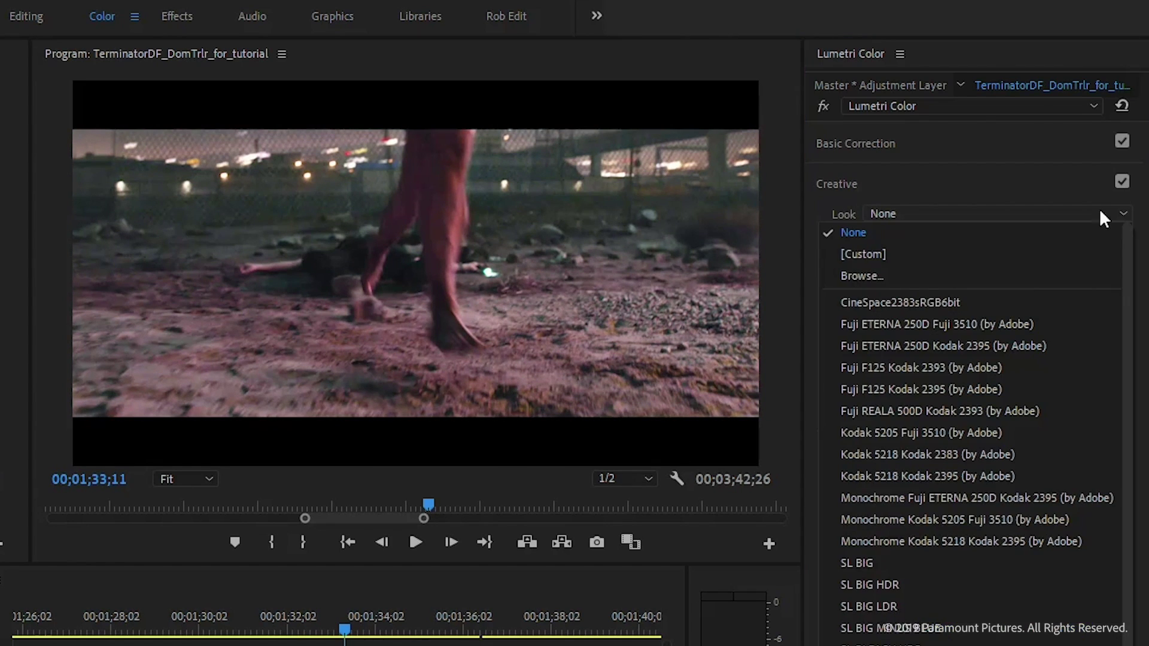
{"action": "scroll", "coordinate": [985, 548], "scroll_direction": "down", "scroll_amount": 10}
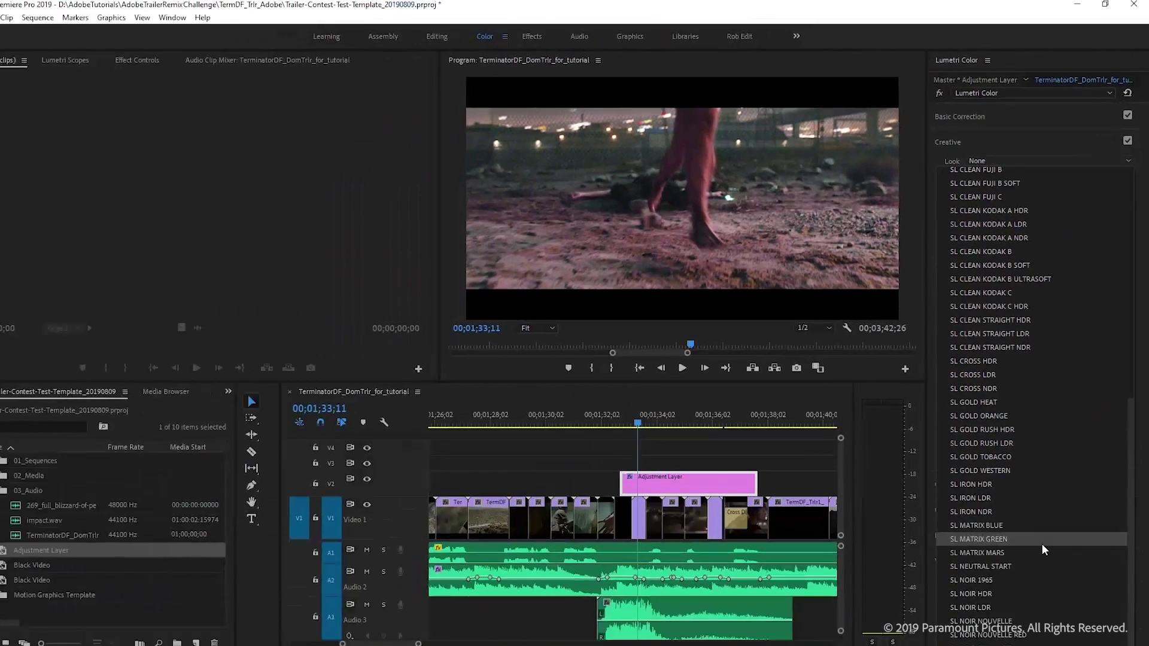
{"action": "scroll", "coordinate": [1034, 547], "scroll_direction": "up", "scroll_amount": 10}
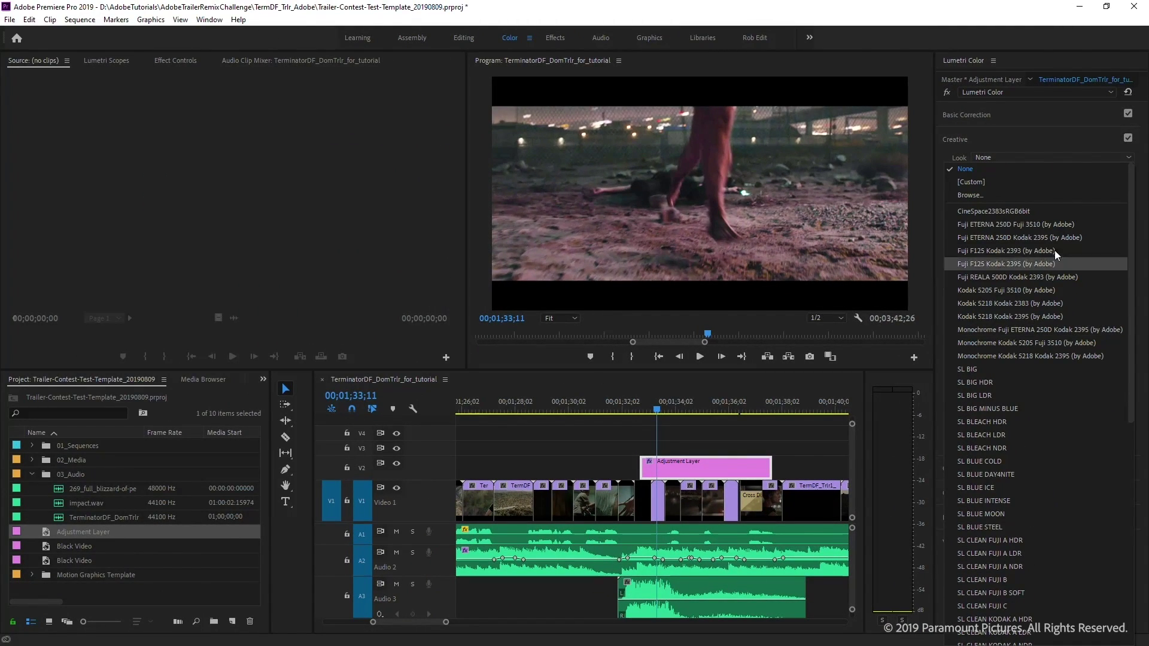
{"action": "left_click", "coordinate": [1027, 488]}
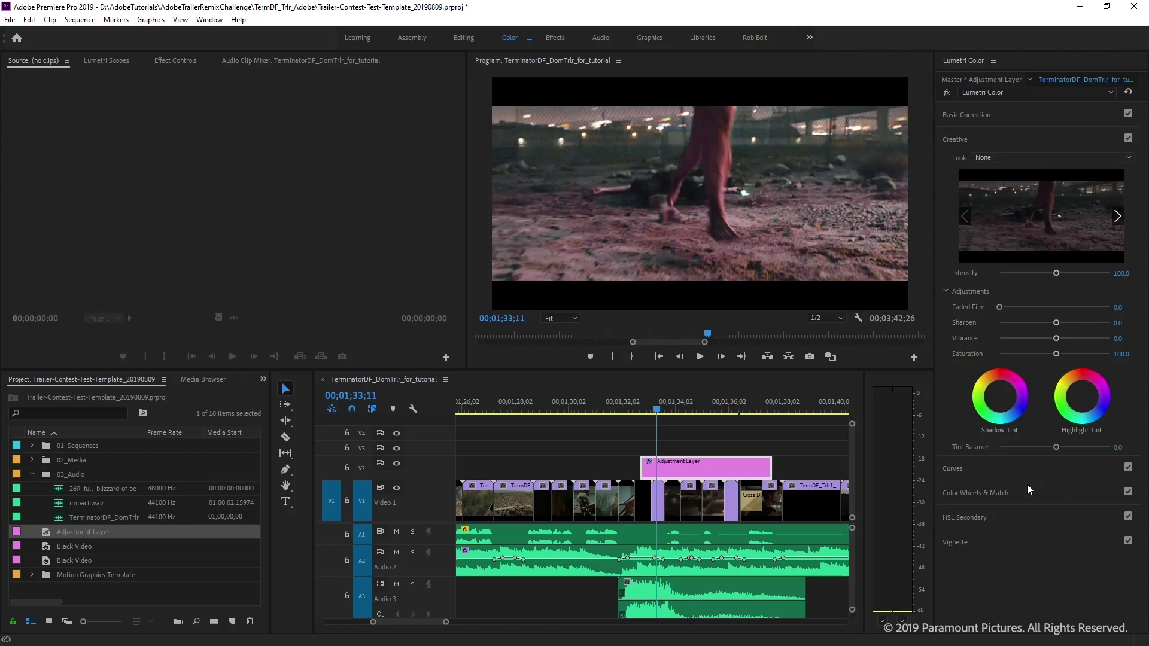
Preview the SL BLUE looks on the adjustment layer and apply SL BLUE ICE.
{"action": "left_click", "coordinate": [1118, 219]}
{"action": "left_click", "coordinate": [964, 218]}
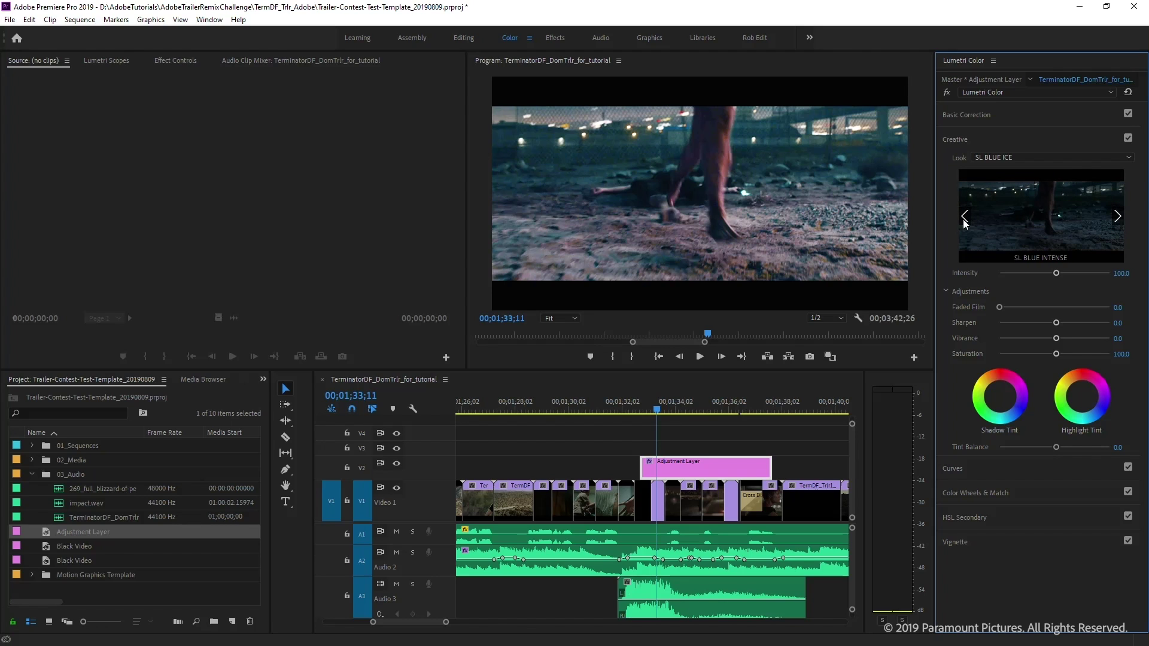
{"action": "left_click", "coordinate": [965, 217]}
{"action": "left_click", "coordinate": [1117, 218]}
{"action": "left_click", "coordinate": [1079, 221]}
{"action": "left_click", "coordinate": [964, 216]}
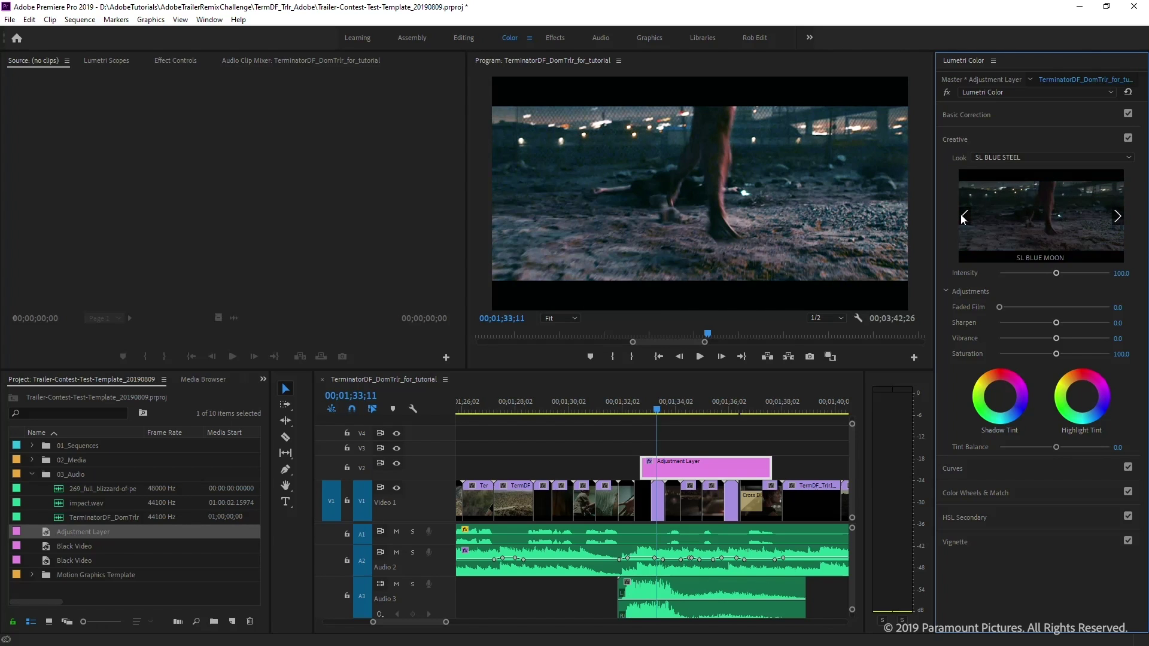
{"action": "left_click", "coordinate": [962, 215]}
{"action": "left_click", "coordinate": [961, 216]}
{"action": "left_click", "coordinate": [1024, 215]}
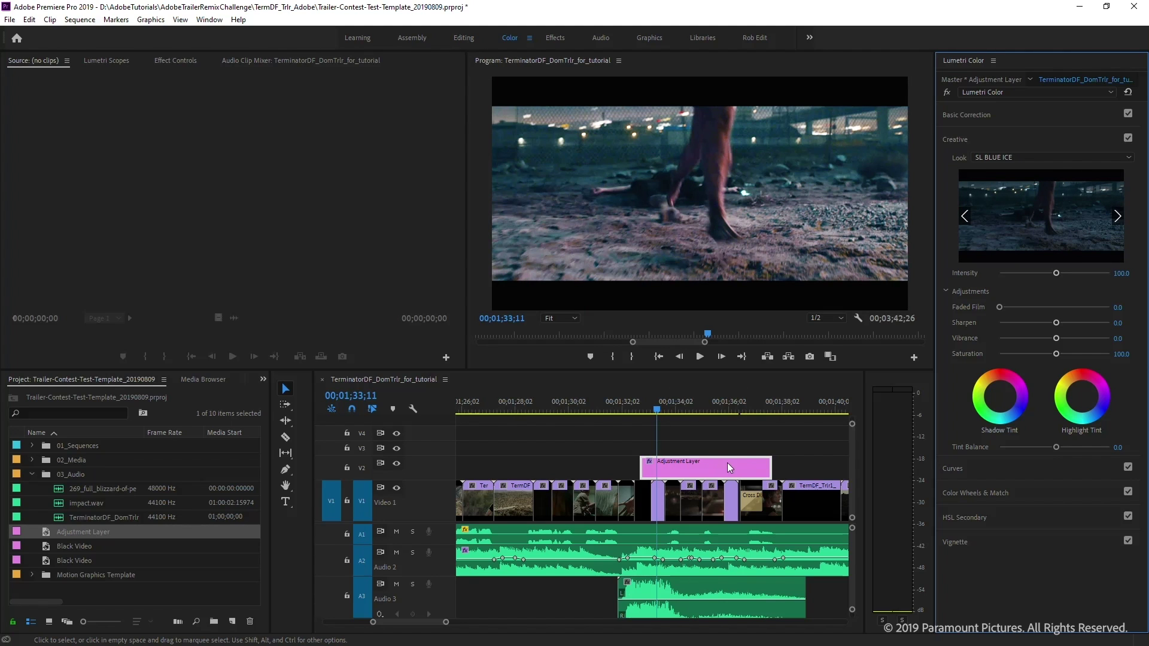
Scrub through shots under the adjustment layer and elsewhere in the sequence to compare graded and ungraded footage, ending at 00;01;35;20.
{"action": "left_click_drag", "start_coordinate": [652, 405], "coordinate": [716, 460]}
{"action": "mouse_move", "coordinate": [688, 413]}
{"action": "left_mouse_down"}
{"action": "mouse_move", "coordinate": [662, 417]}
{"action": "mouse_move", "coordinate": [687, 415]}
{"action": "left_mouse_up"}
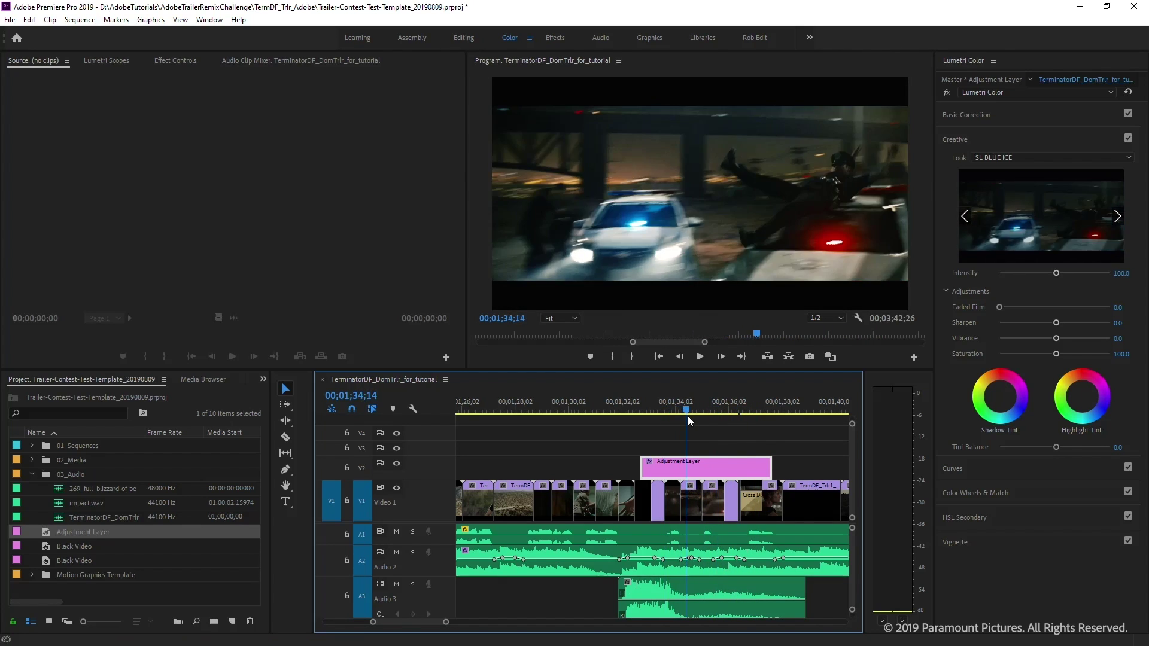
{"action": "key", "text": "minus"}
{"action": "key", "text": "minus"}
{"action": "scroll", "coordinate": [552, 431], "scroll_direction": "up", "scroll_amount": 1}
{"action": "left_click_drag", "start_coordinate": [555, 411], "coordinate": [571, 417]}
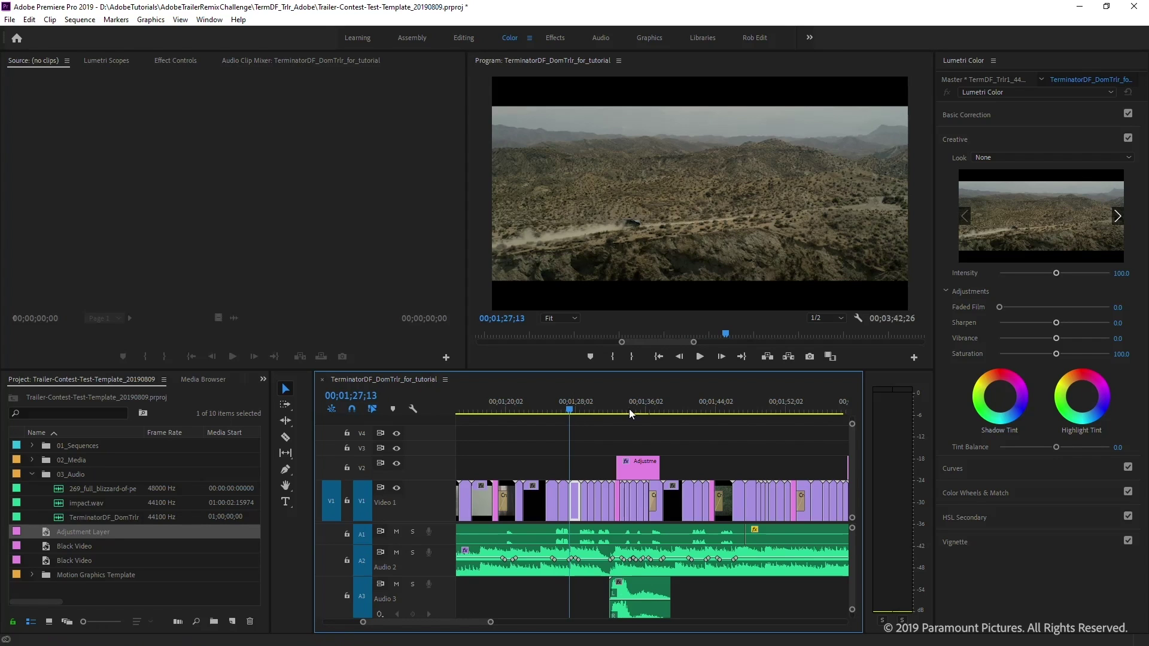
{"action": "left_click_drag", "start_coordinate": [629, 408], "coordinate": [650, 412]}
{"action": "scroll", "coordinate": [606, 447], "scroll_direction": "up", "scroll_amount": 3}
{"action": "scroll", "coordinate": [649, 414], "scroll_direction": "down", "scroll_amount": 2}
{"action": "scroll", "coordinate": [678, 492], "scroll_direction": "down", "scroll_amount": 2}
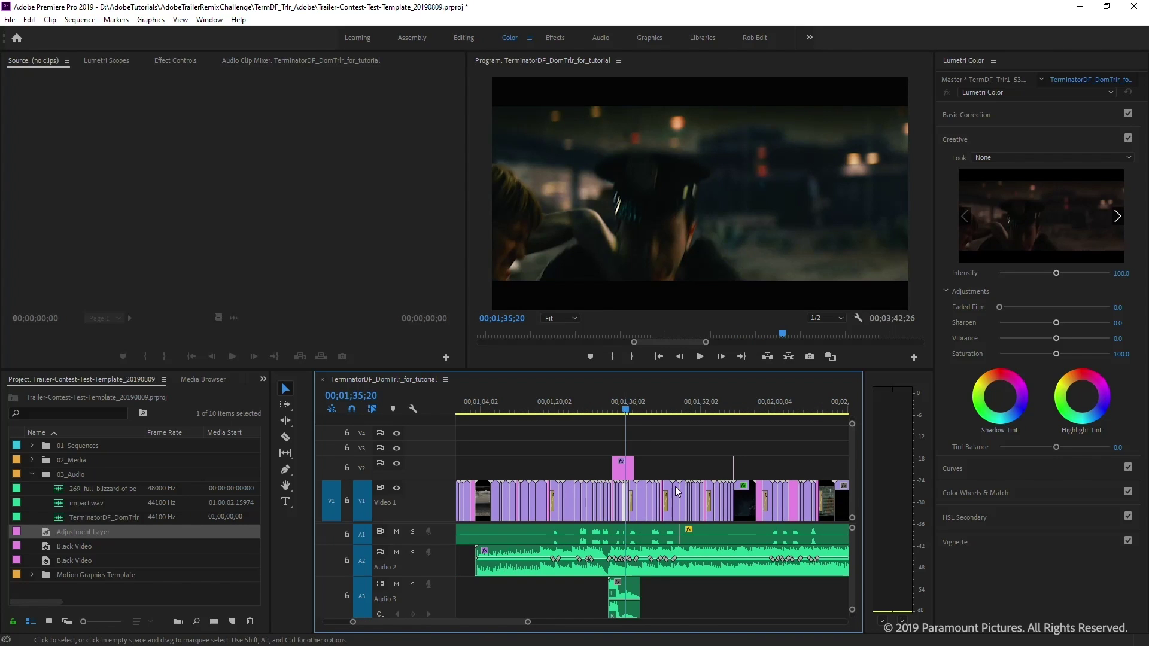
Duplicate the graded adjustment layer farther along V2, after a short gap, and move the playhead onto the copy.
{"action": "left_click", "coordinate": [626, 470]}
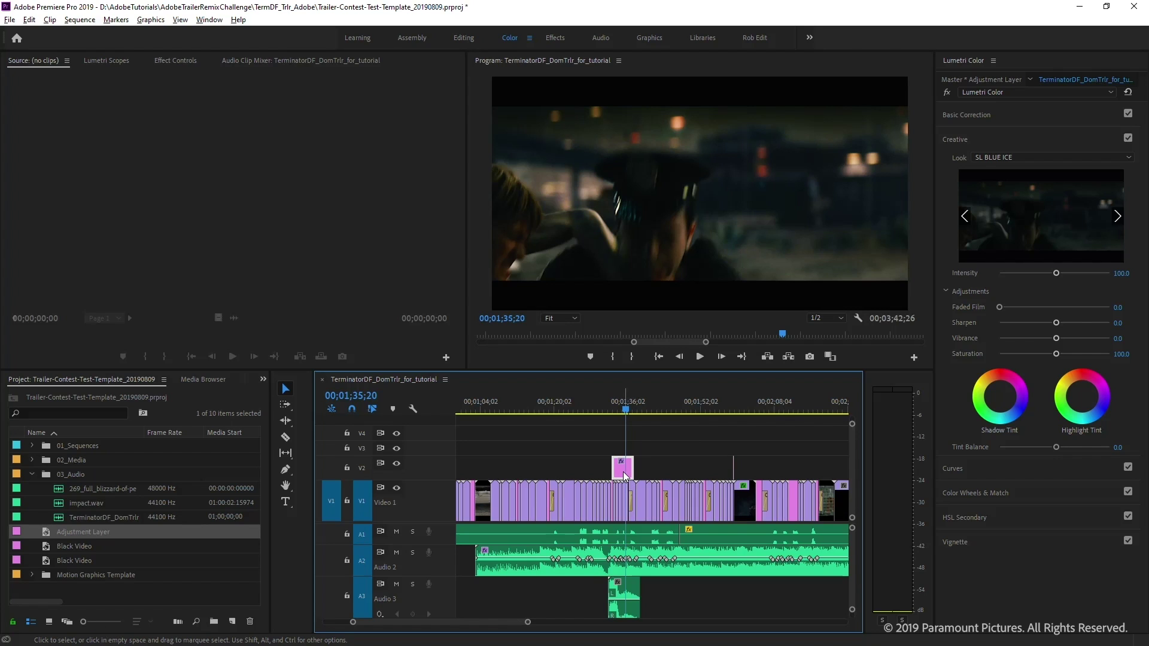
{"action": "left_click_drag", "start_coordinate": [626, 474], "coordinate": [655, 472]}
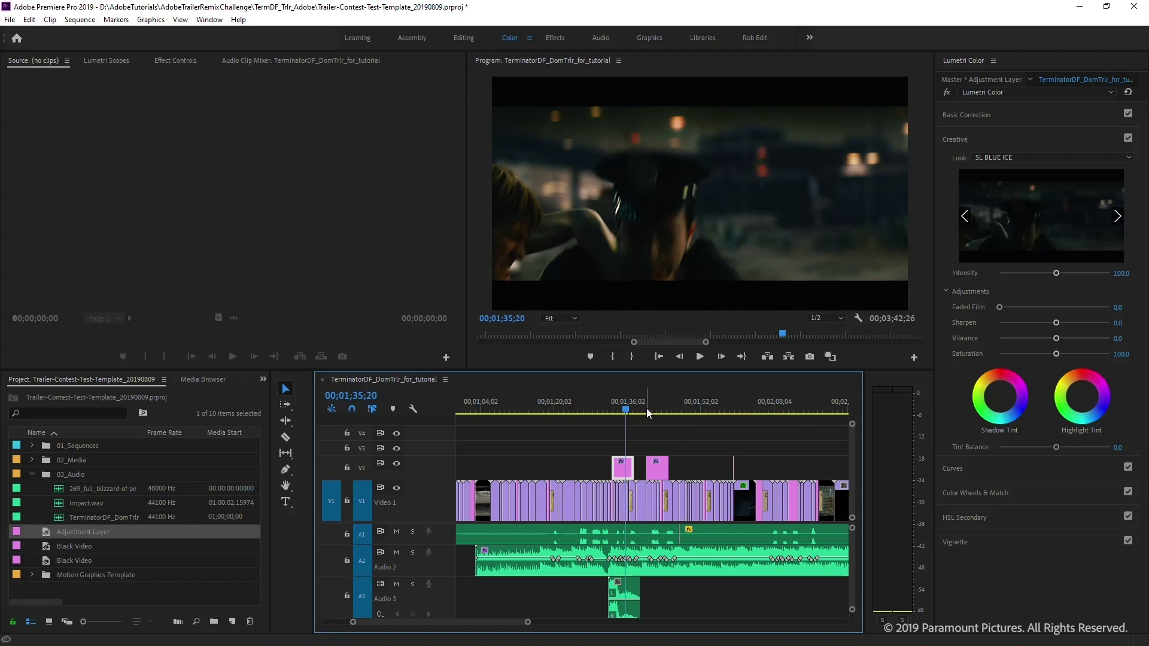
{"action": "left_click", "coordinate": [657, 410]}
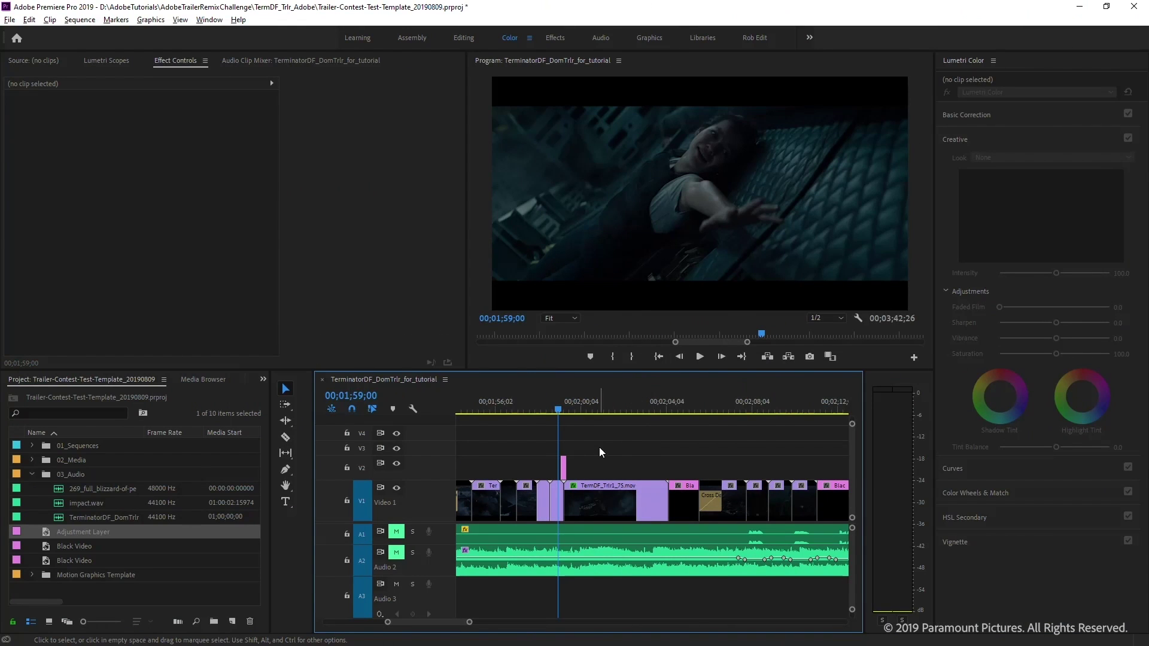
Mark an export range with the In point just before the adjustment layer and the Out point at 00;02;20;25.
{"action": "scroll", "coordinate": [599, 447], "scroll_direction": "down", "scroll_amount": 5}
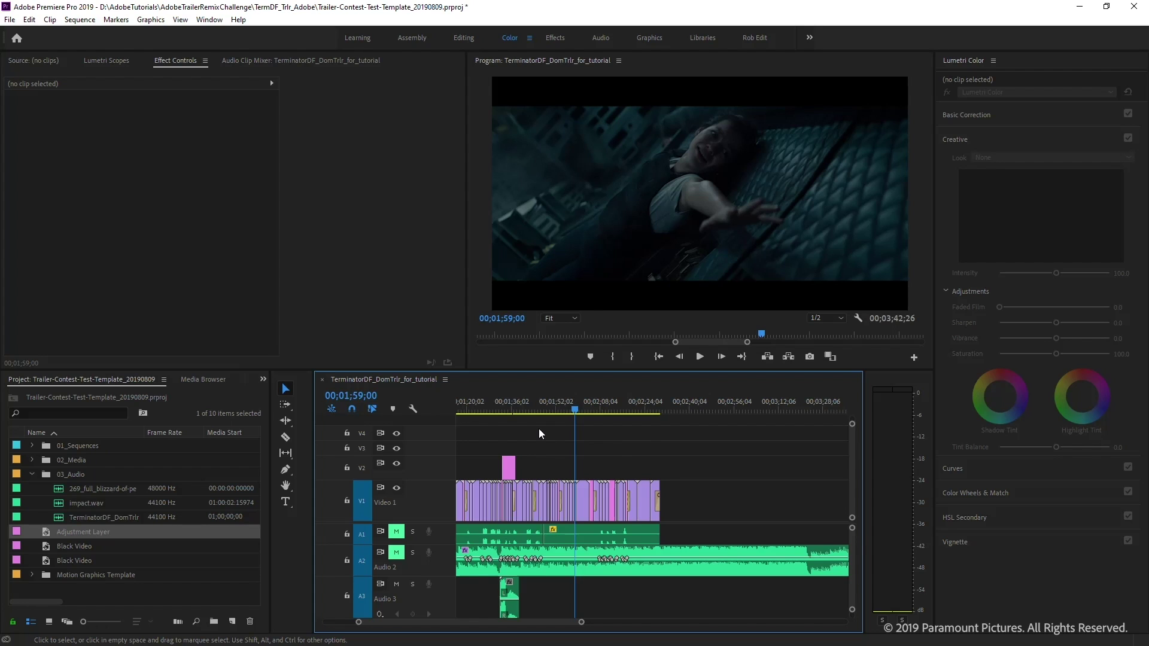
{"action": "left_click", "coordinate": [496, 408]}
{"action": "key", "text": "i"}
{"action": "left_click_drag", "start_coordinate": [495, 407], "coordinate": [635, 418]}
{"action": "key", "text": "o"}
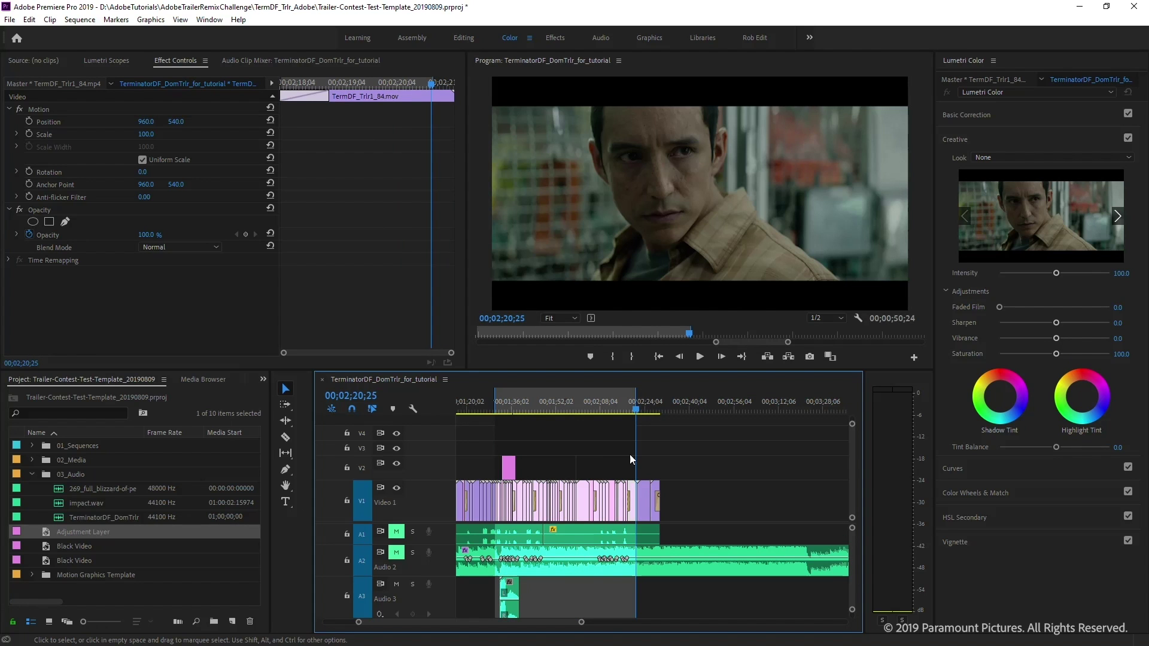
{"action": "left_click", "coordinate": [594, 445]}
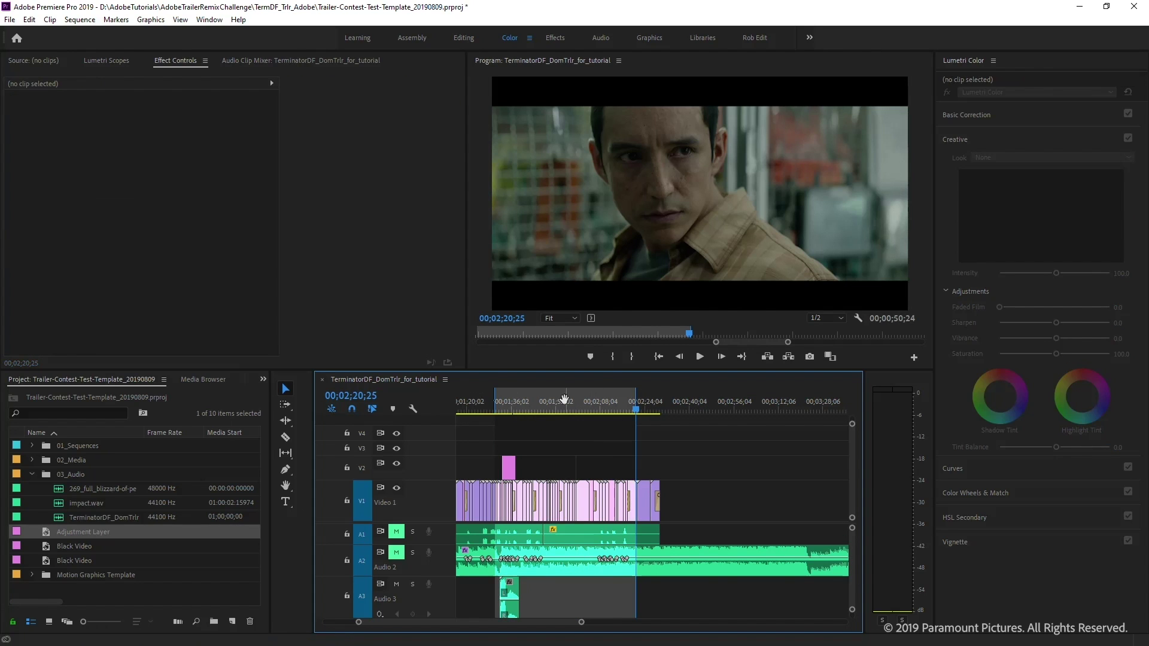
Open the media export settings for the marked sequence range.
{"action": "left_click", "coordinate": [9, 19]}
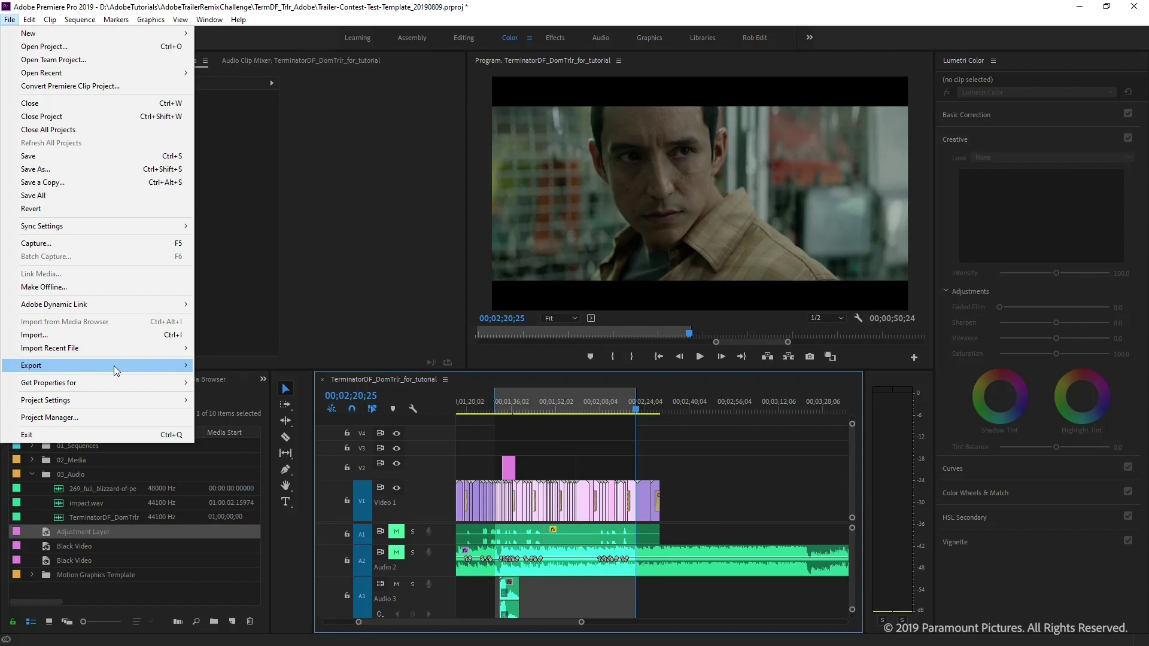
{"action": "mouse_move", "coordinate": [115, 365]}
{"action": "left_click", "coordinate": [246, 366]}
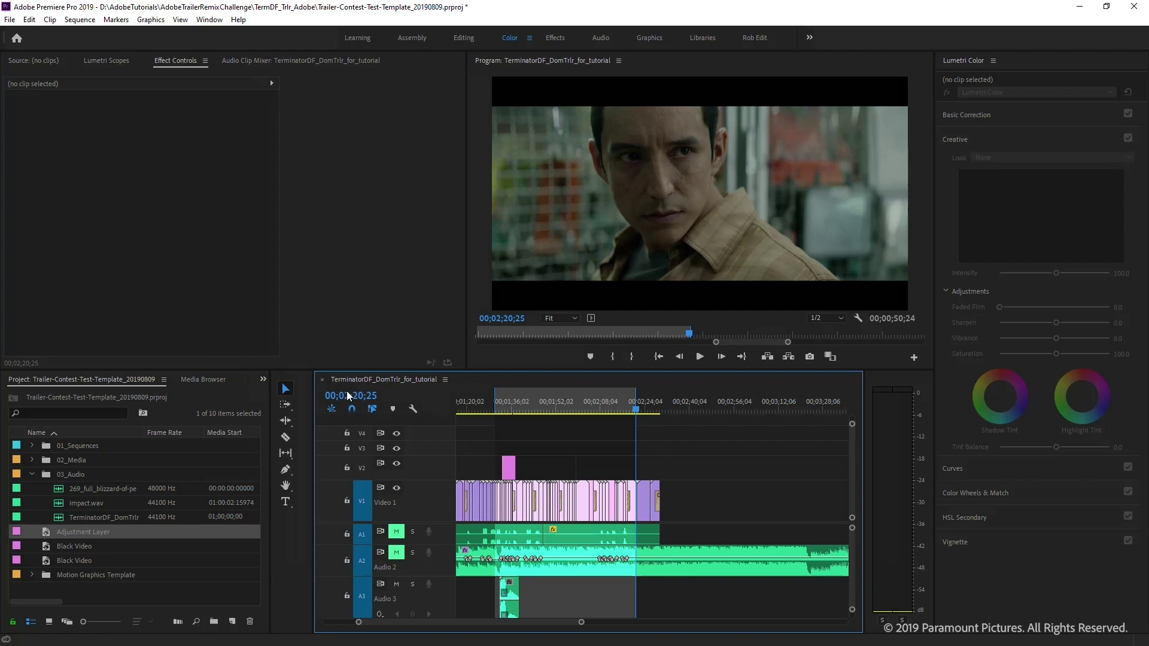
{"action": "left_click_drag", "start_coordinate": [589, 80], "coordinate": [542, 73]}
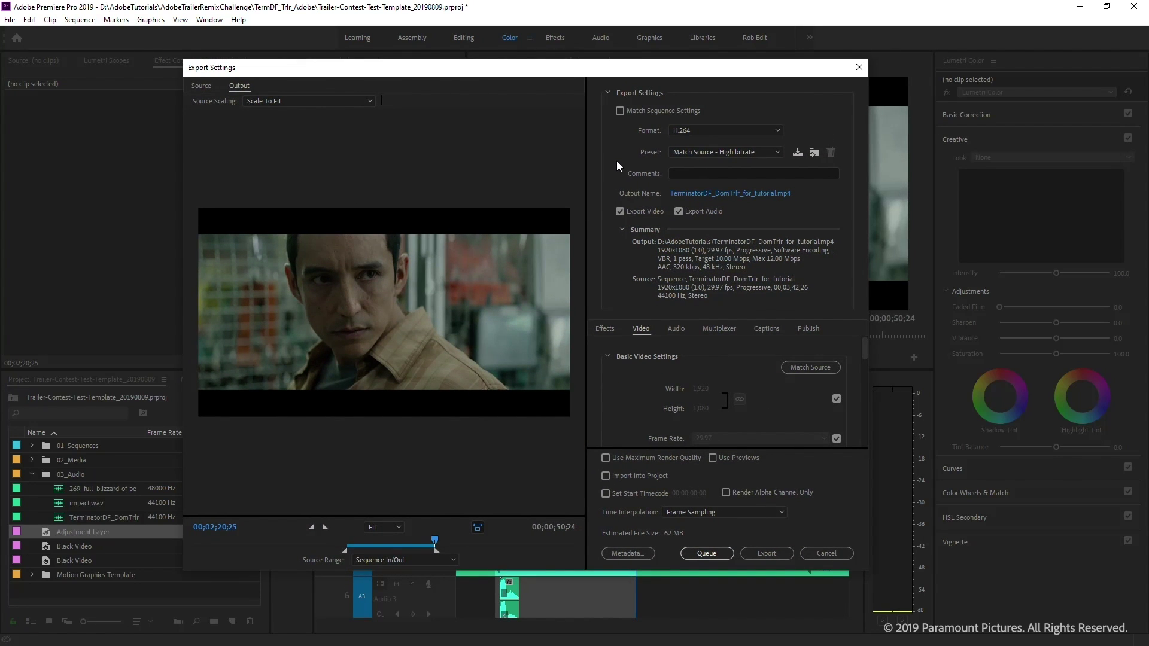
Keep H.264 as the export format, choose the YouTube 1080p Full HD preset and check the output file's name and folder.
{"action": "left_click", "coordinate": [777, 130]}
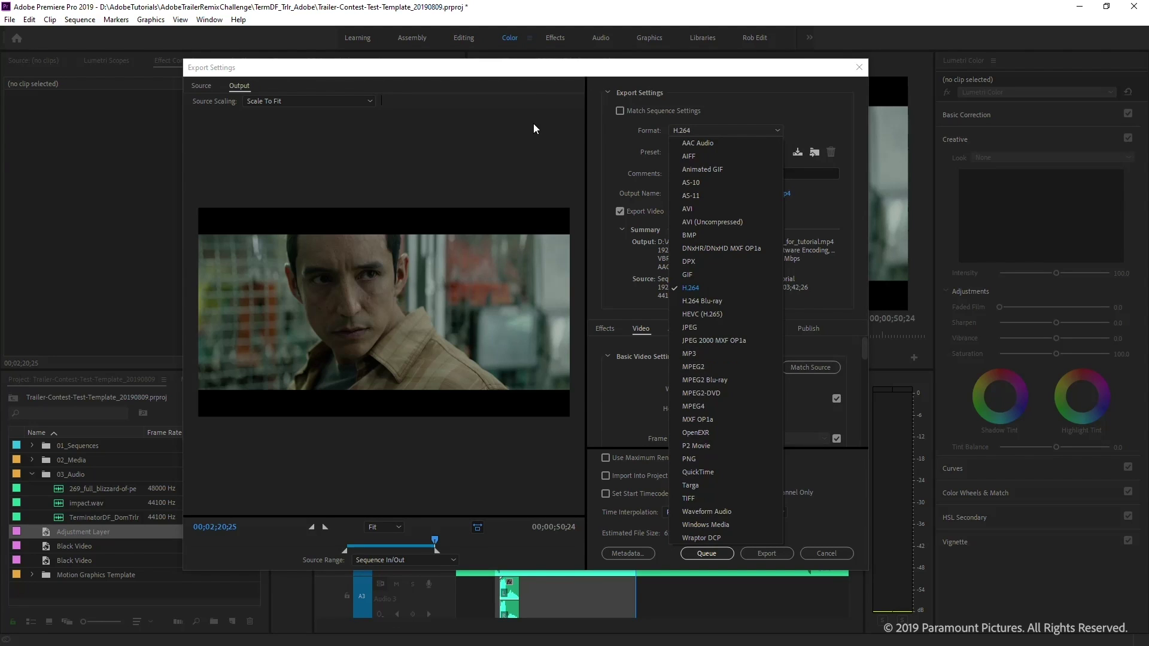
{"action": "left_click", "coordinate": [606, 132]}
{"action": "left_click", "coordinate": [778, 153]}
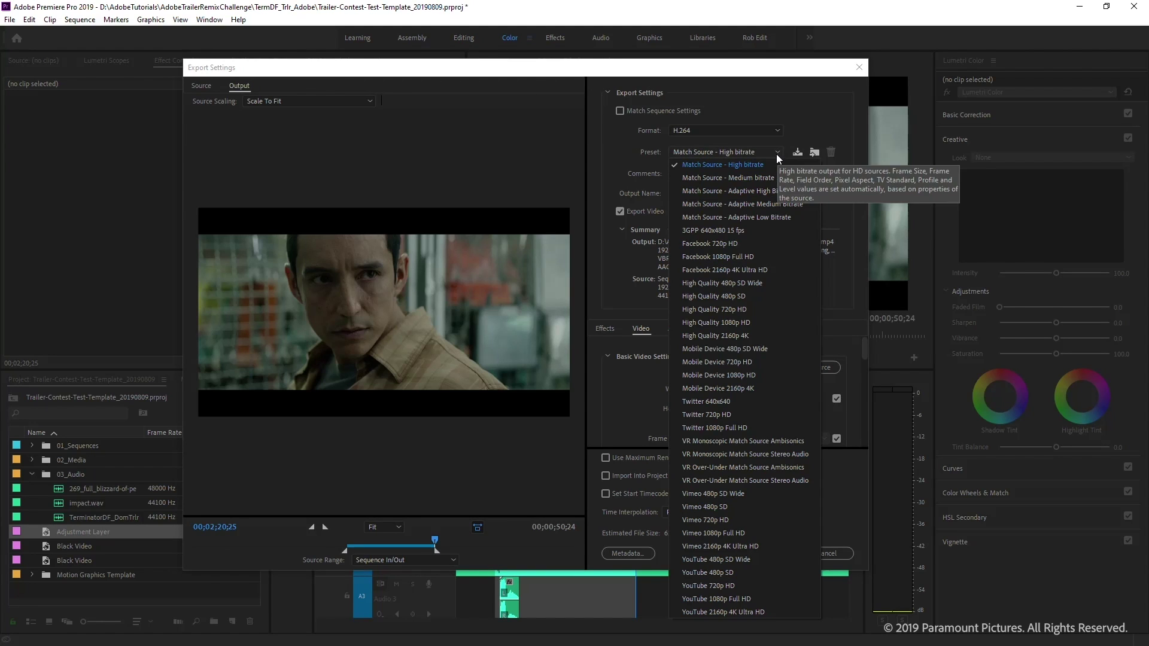
{"action": "left_click", "coordinate": [748, 599]}
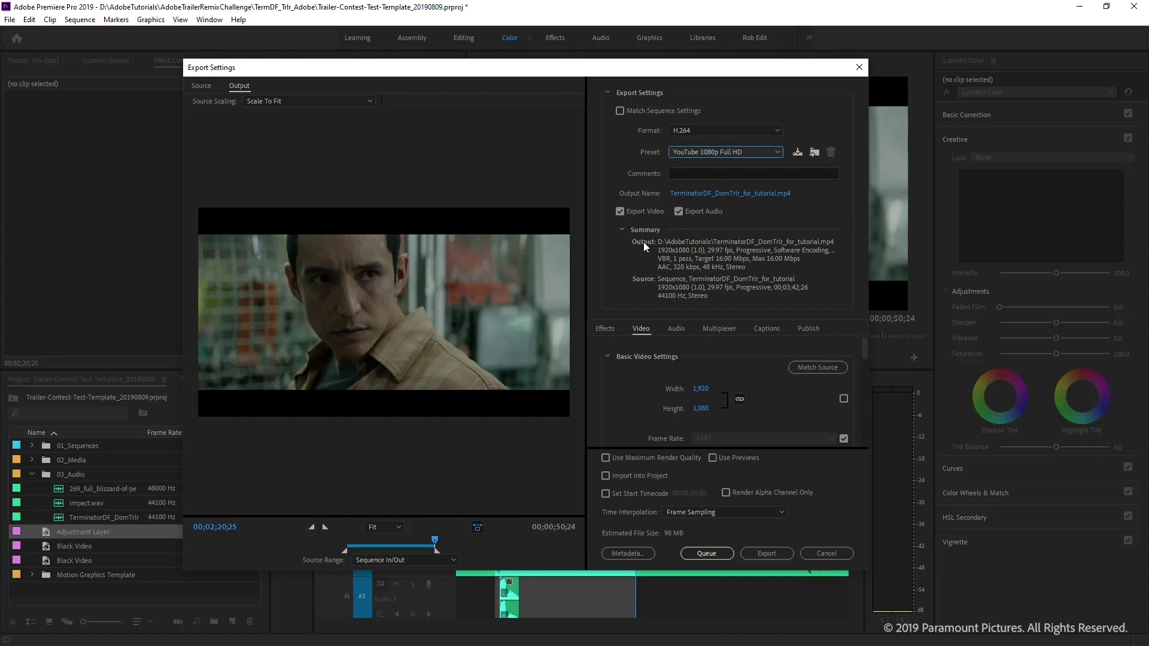
{"action": "left_click", "coordinate": [749, 198]}
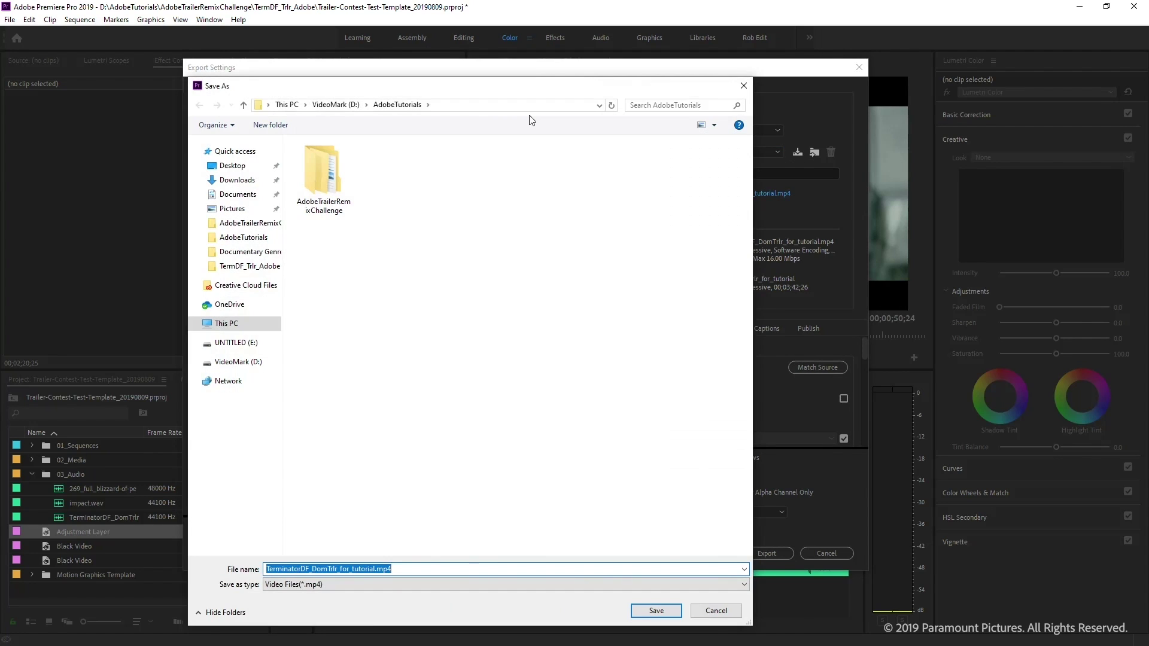
{"action": "left_click", "coordinate": [725, 611]}
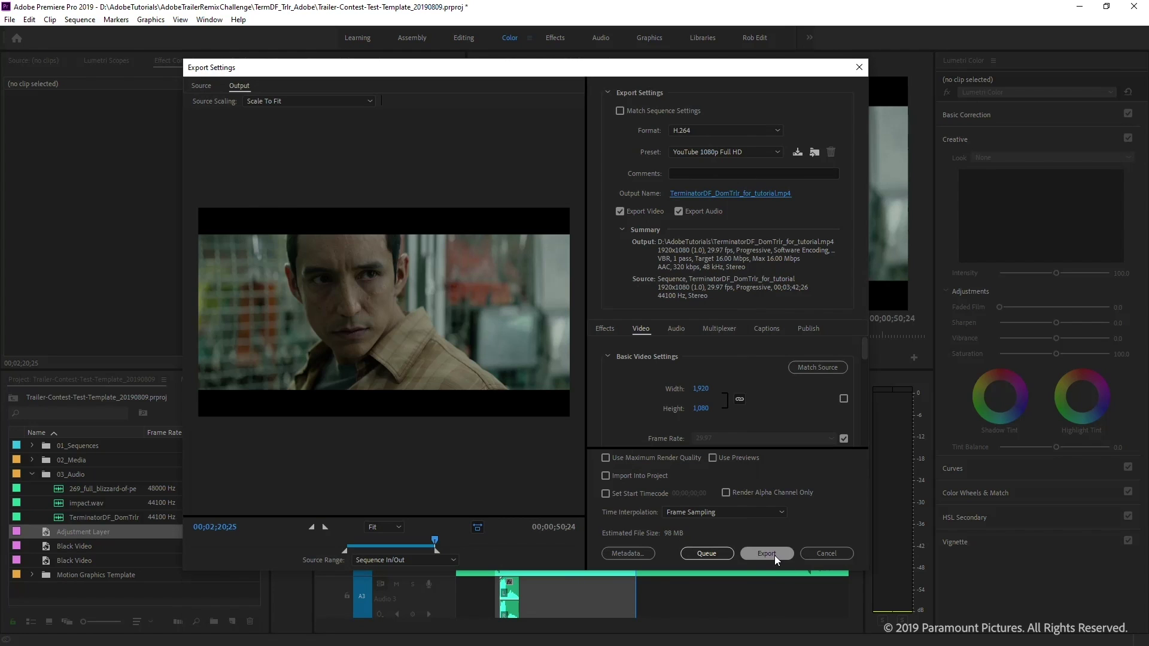